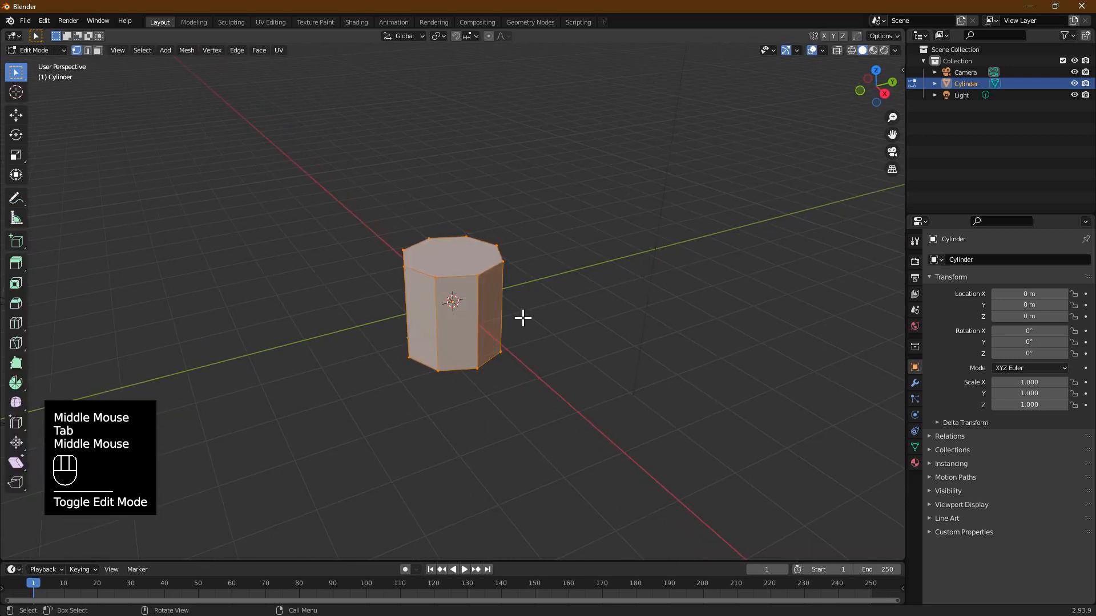
key(y)
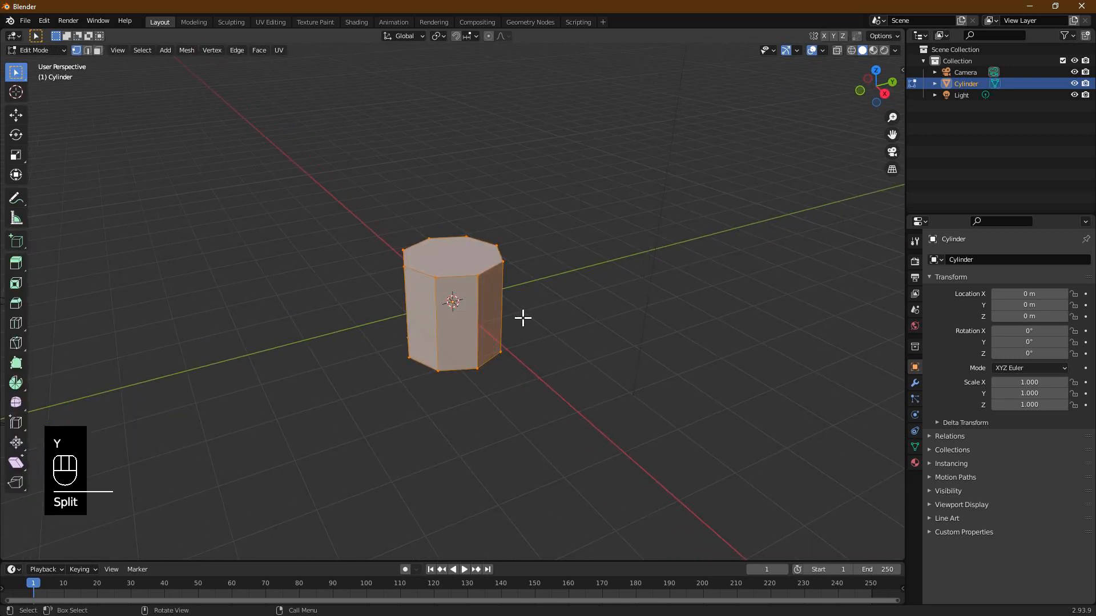
key(r)
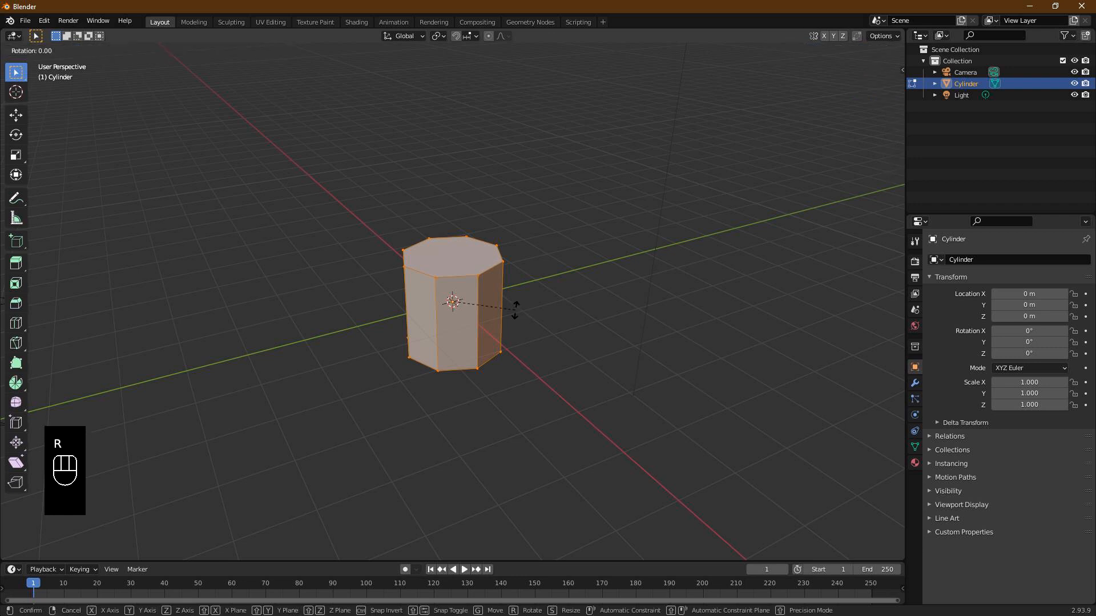
key(Escape)
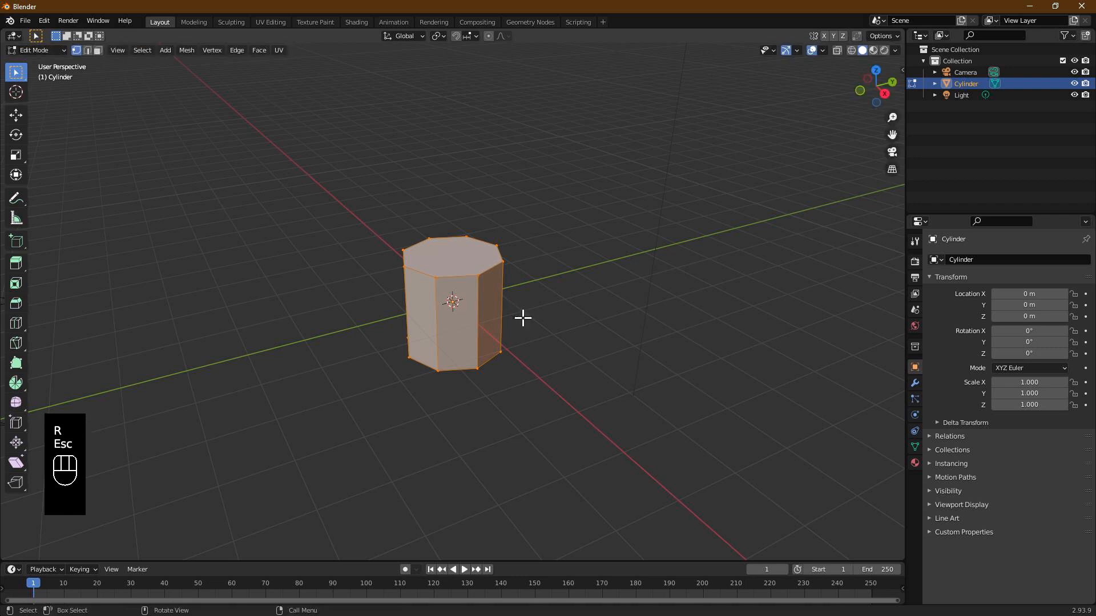
Rotate the whole cylinder mesh 90° about the global Y axis so it lies on its side.
key(r)
key(y)
key(9)
key(0)
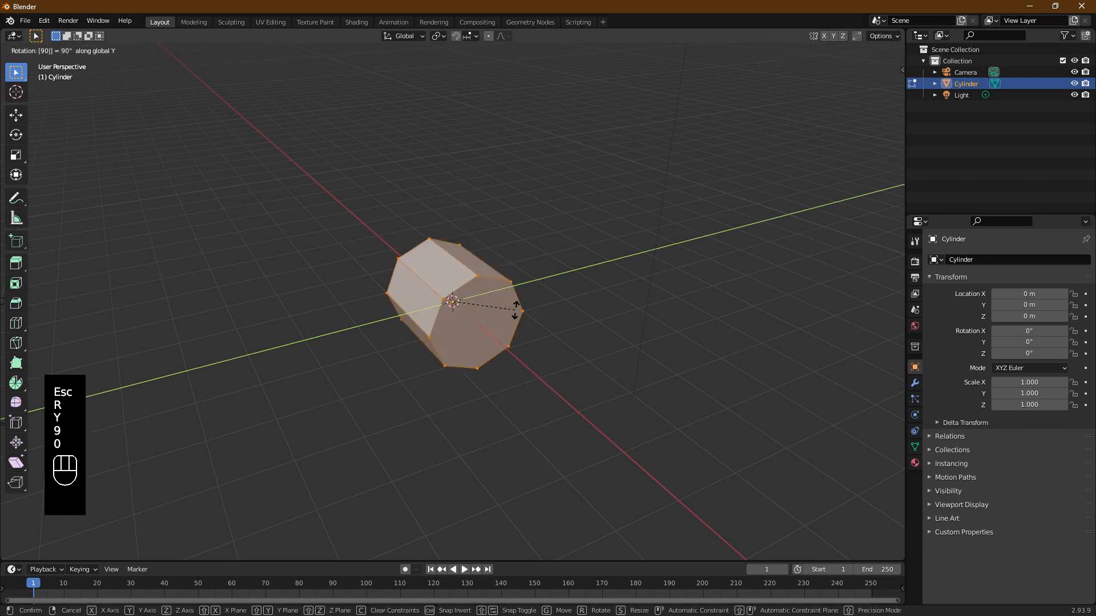
key(Return)
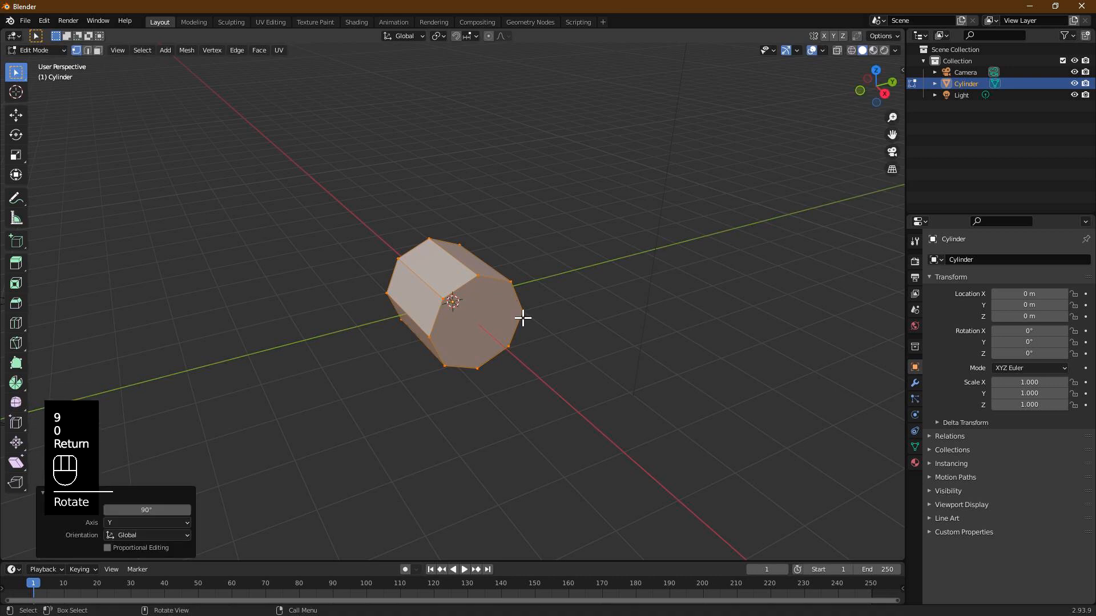
Move the cylinder mesh up 1 m along the Z axis.
key(g)
key(z)
key(1)
key(Return)
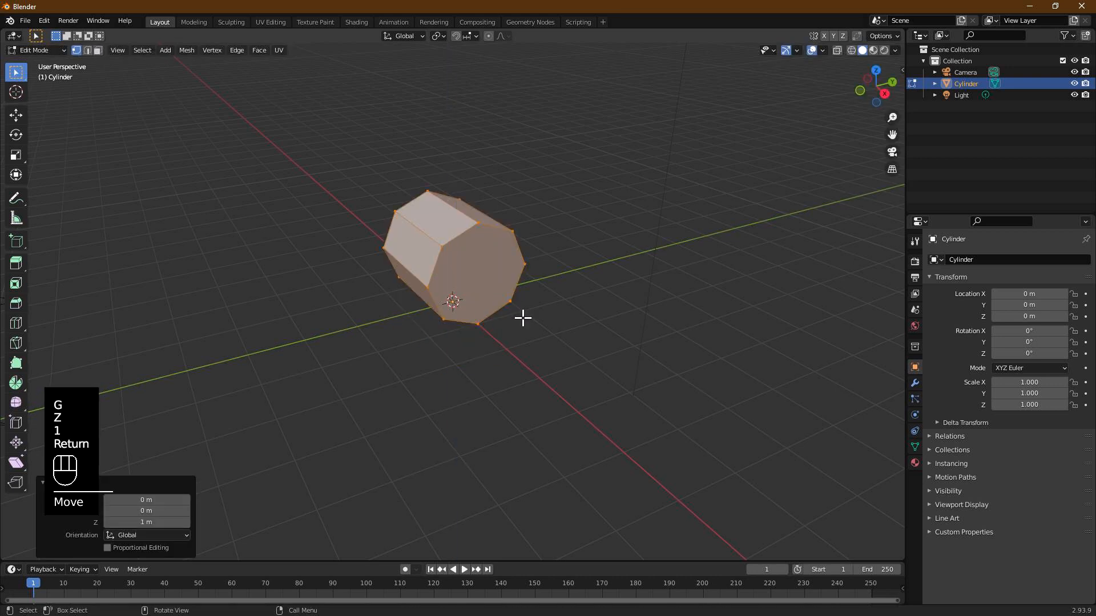
Rotate the cylinder mesh 22.5° about the global X axis so a flat side faces down.
middle_drag(523, 318, 406, 284)
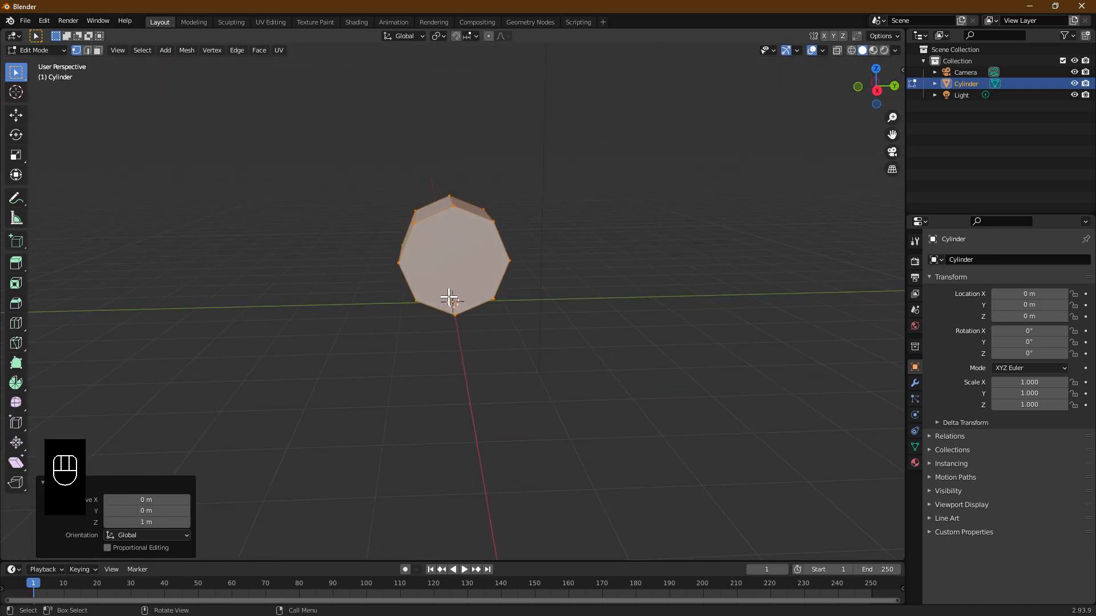
key(r)
key(x)
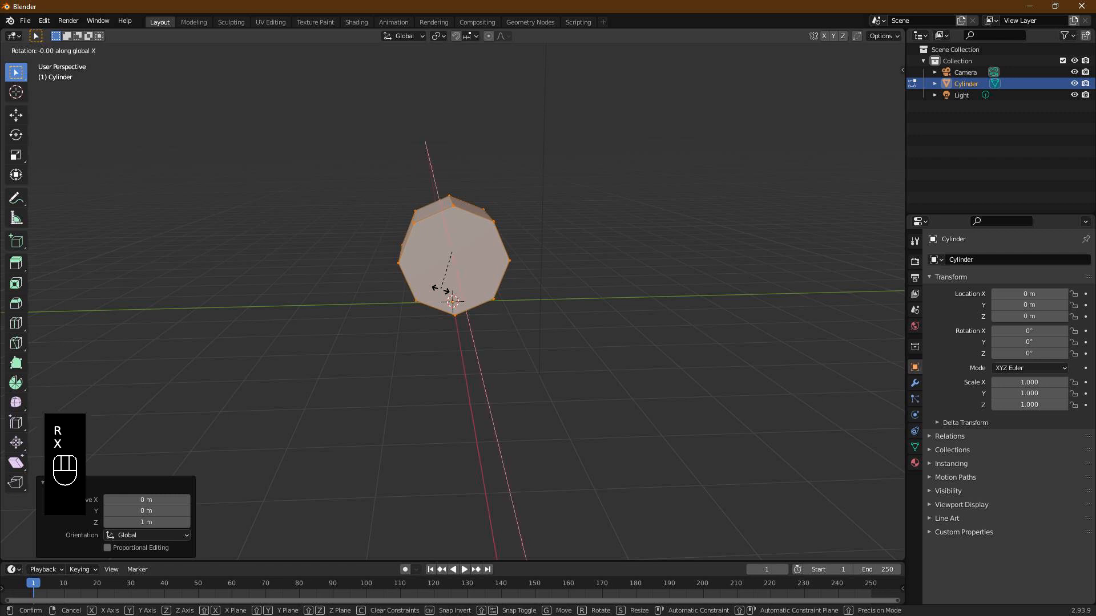
click(448, 296)
double_click(152, 510)
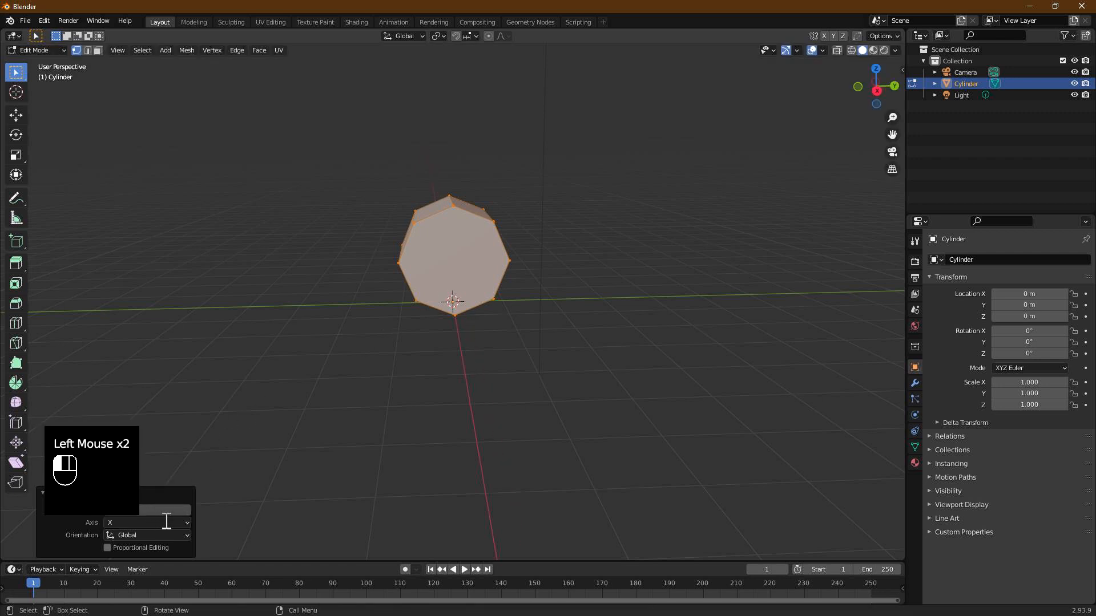
text(22.5)
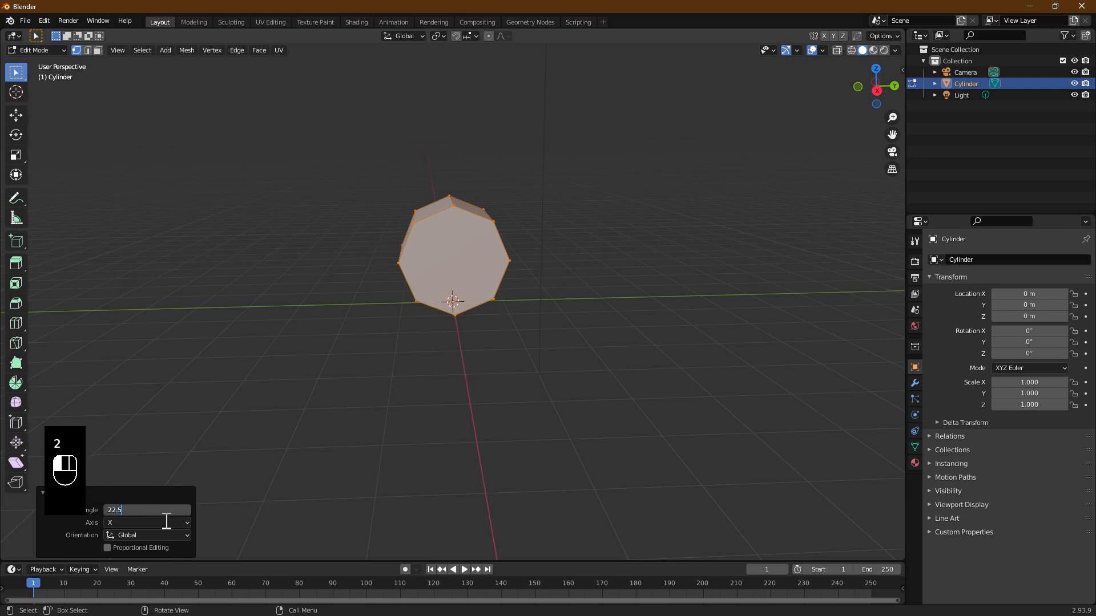
key(Return)
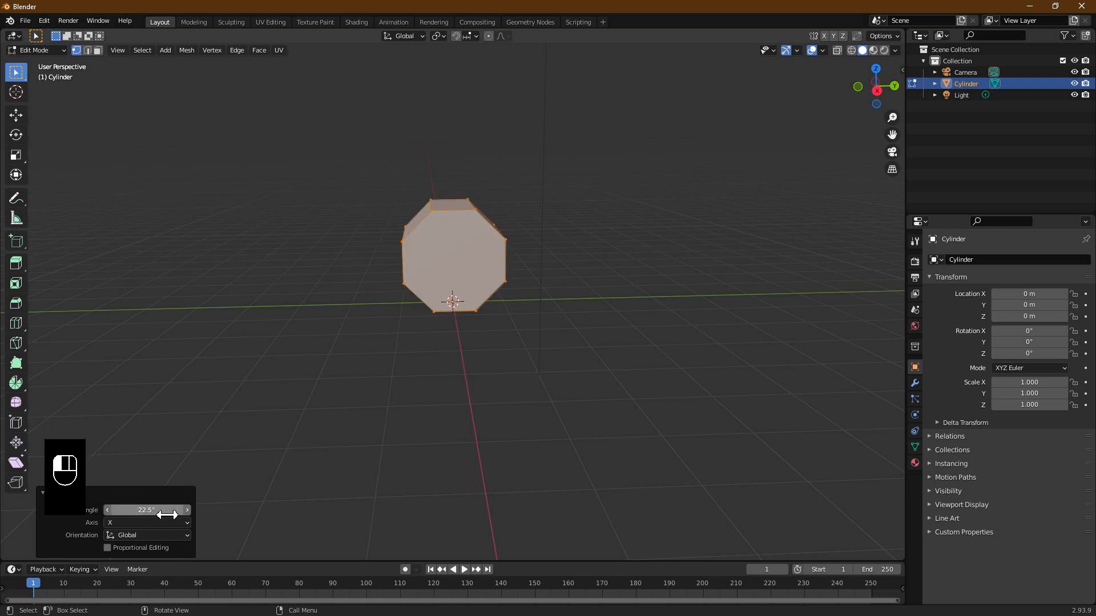
Scale the cylinder's two octagonal end faces together along the X axis, flattening the mesh into a thin plate.
click(512, 362)
middle_drag(493, 302, 559, 329)
key(3)
middle_drag(491, 269, 443, 293)
shift+click(403, 269)
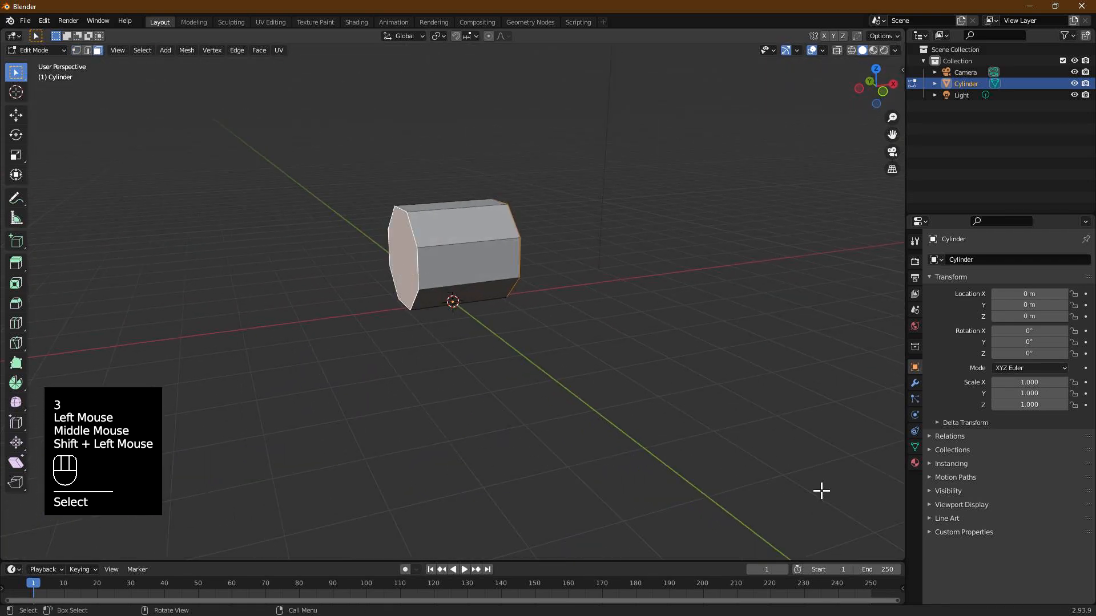
scroll(794, 445, up, 3)
shift+middle_drag(705, 308, 677, 399)
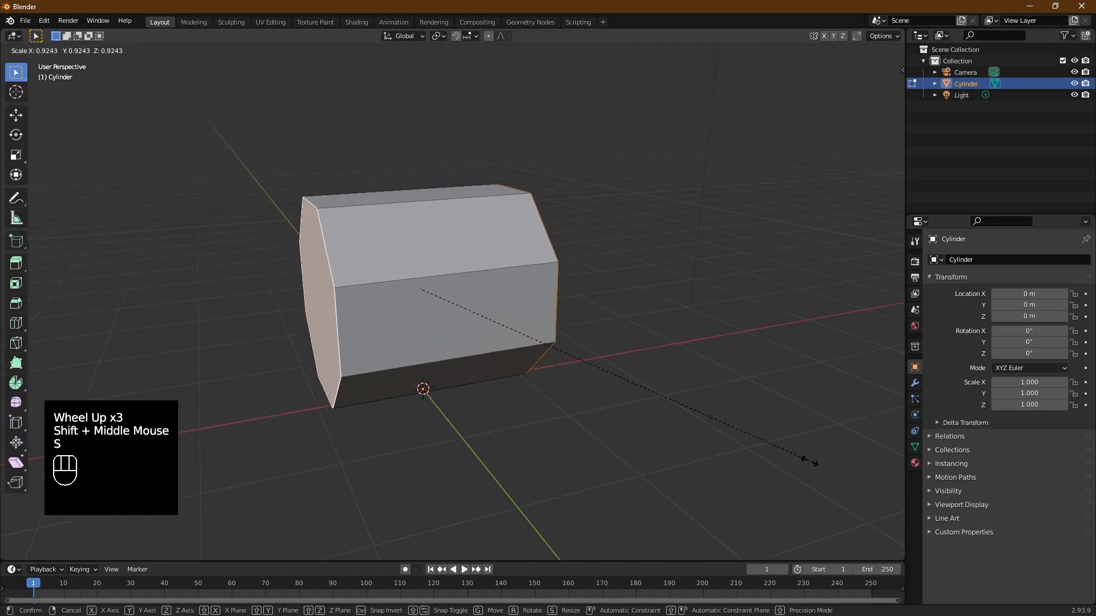
key(s)
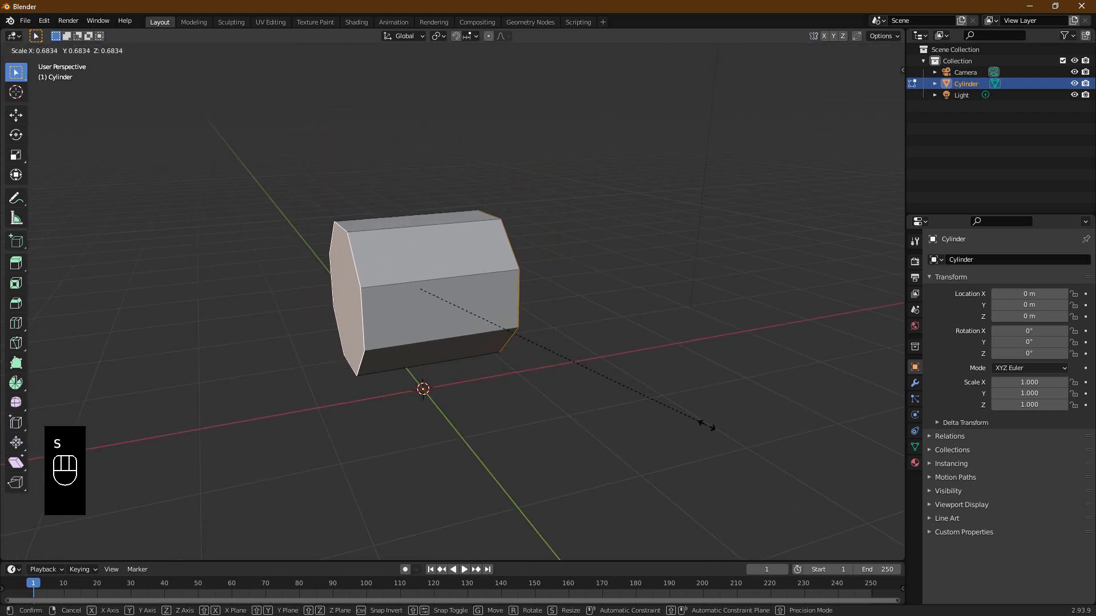
key(x)
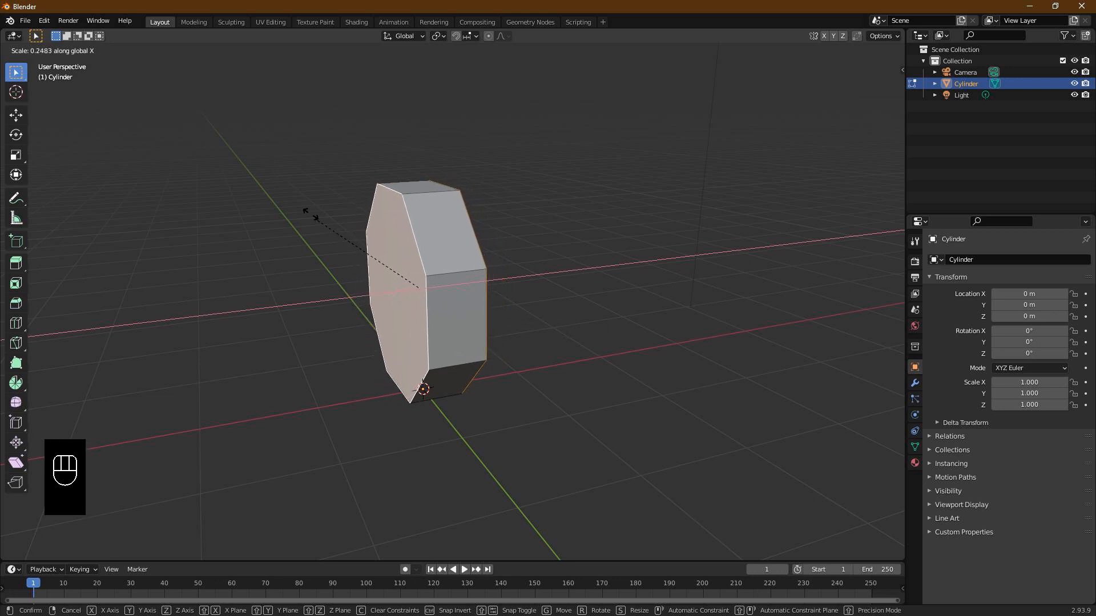
click(616, 332)
key(s)
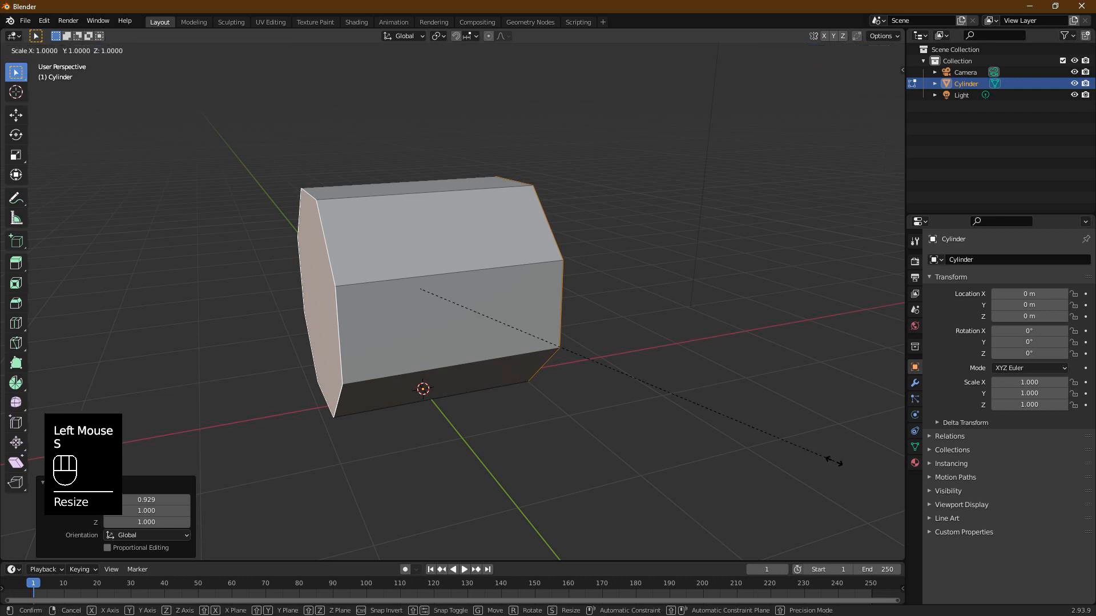
key(x)
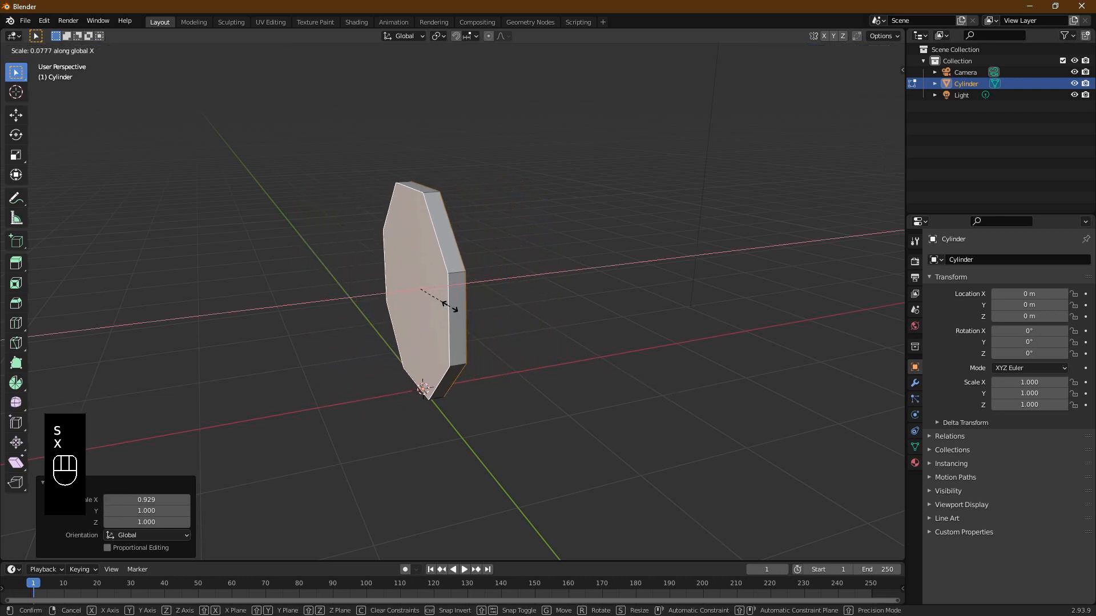
click(438, 299)
Inset the plate's front octagonal face by about 0.084 m to form a narrow border.
middle_drag(440, 301, 541, 342)
click(336, 248)
click(458, 289)
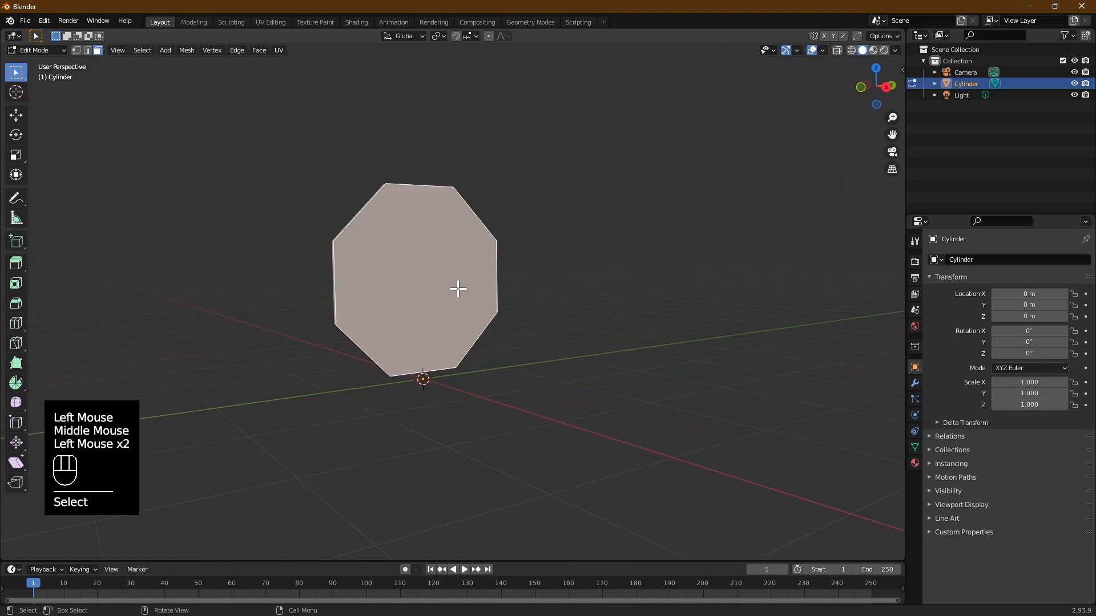
scroll(553, 309, up, 1)
middle_drag(423, 205, 394, 215)
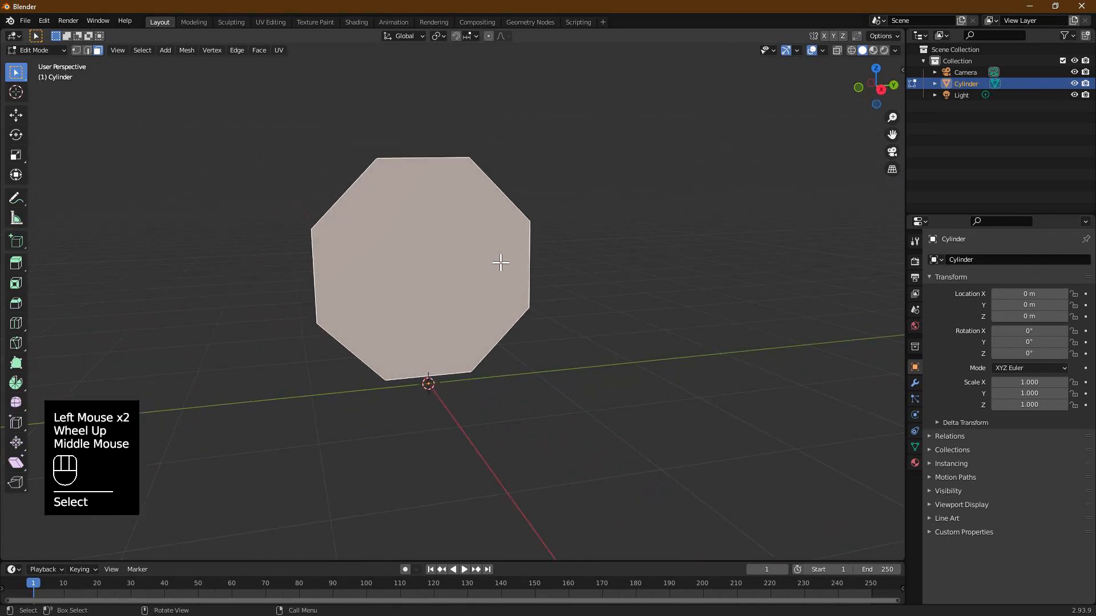
key(i)
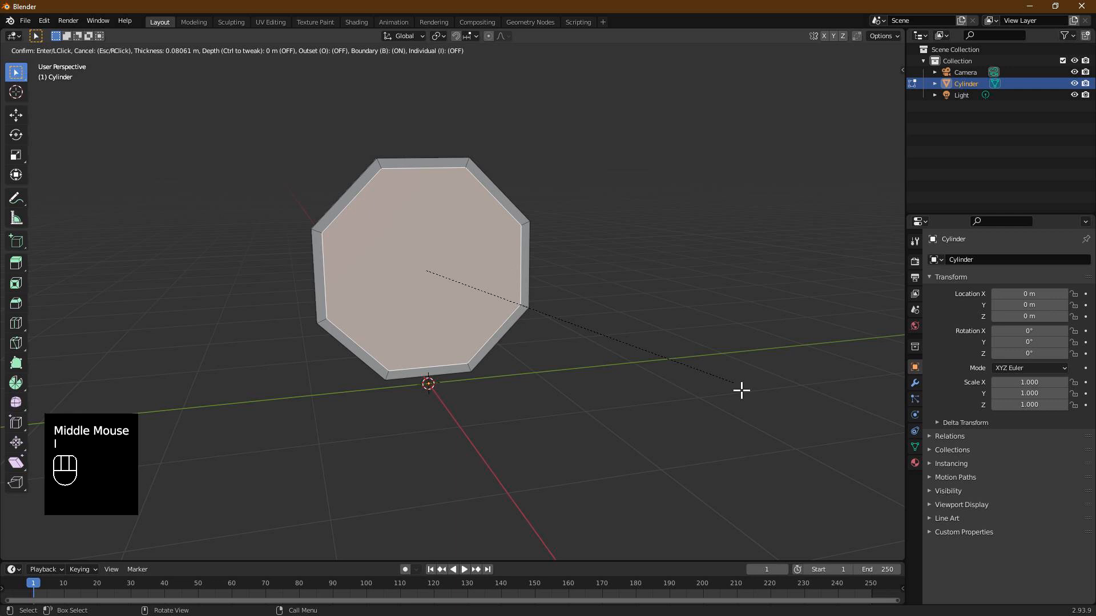
click(737, 386)
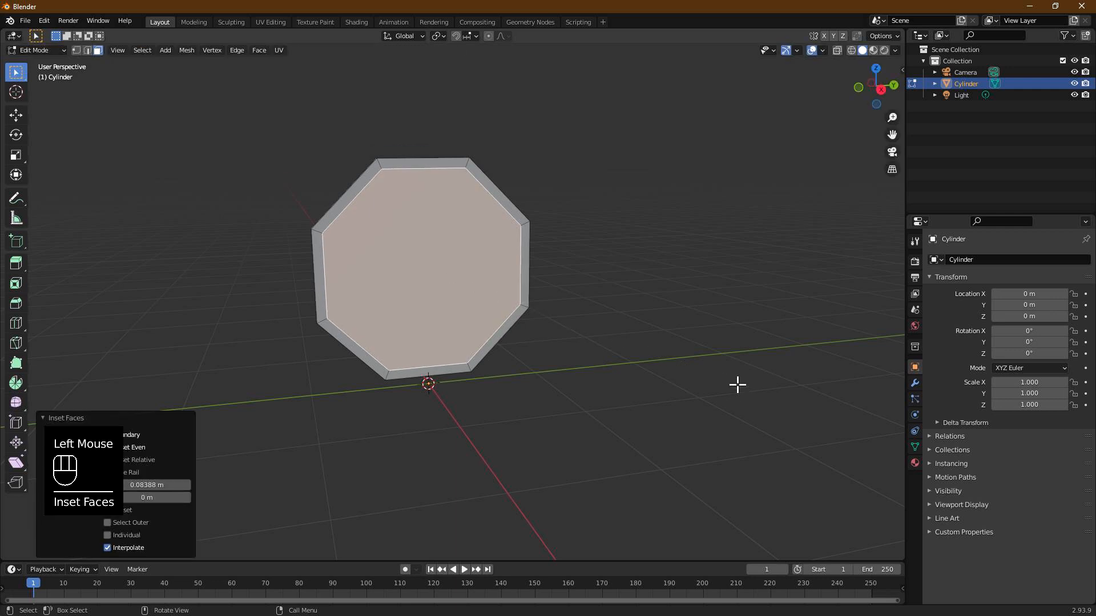
Create a new material on the plate and name it Red.
scroll(647, 333, up, 2)
middle_drag(646, 330, 637, 308)
middle_drag(582, 330, 639, 331)
click(915, 463)
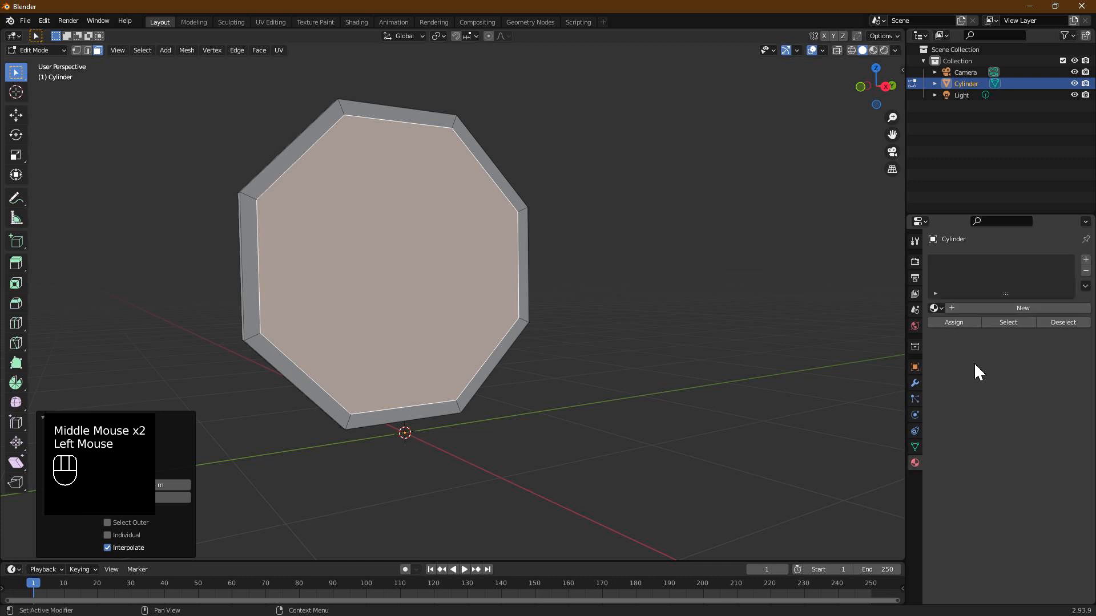
click(992, 307)
click(988, 318)
click(1002, 311)
text(Red.3)
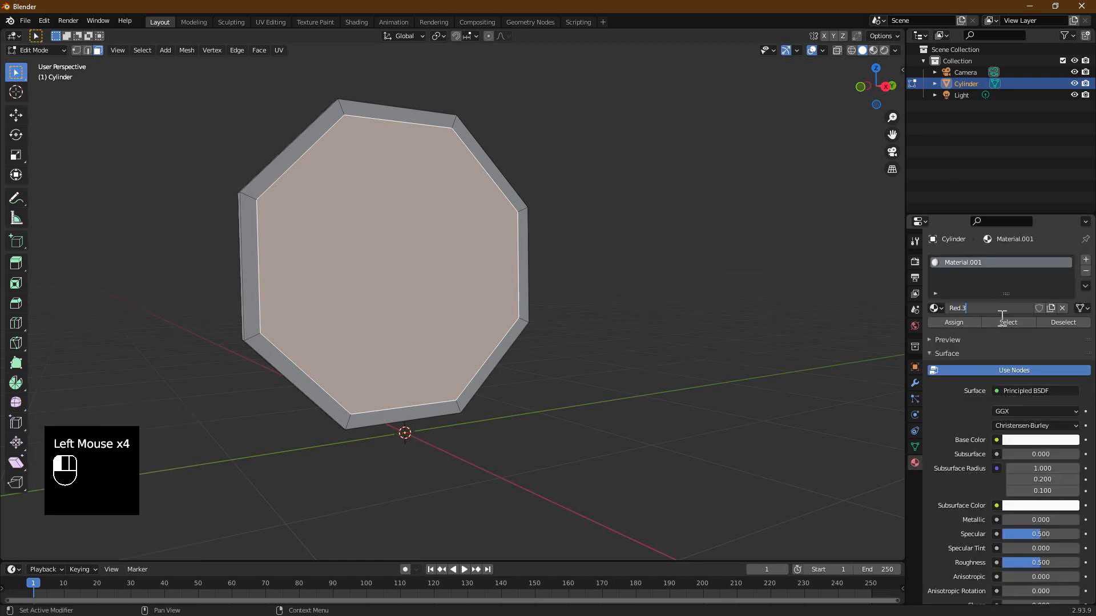
key(BackSpace)
Give the Red material a pure red base color, roughness of about 0.279 and metallic of about 0.544.
click(1038, 451)
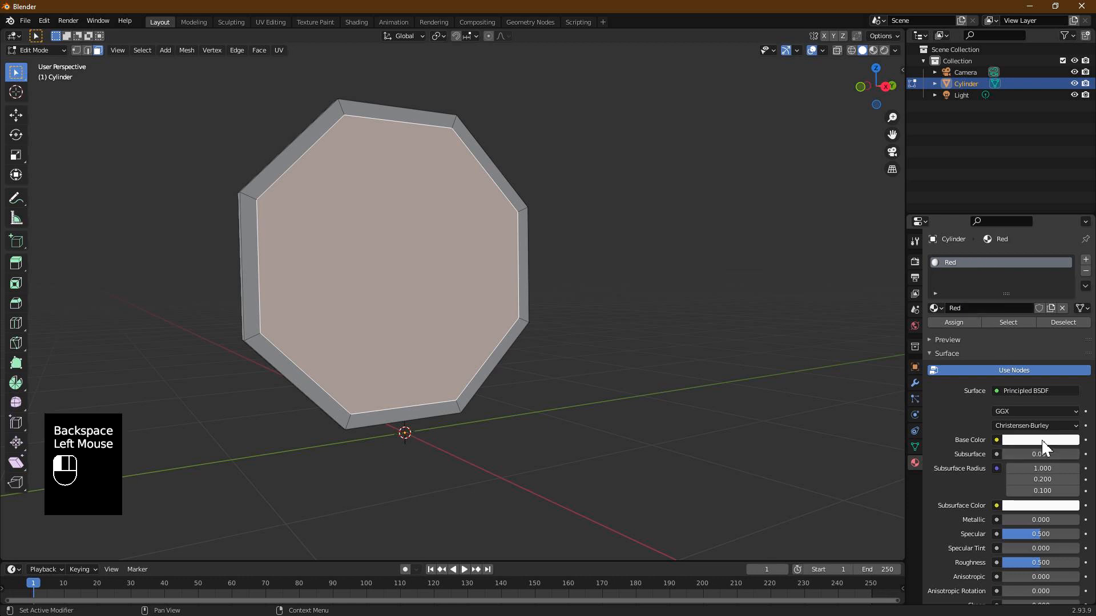
drag(1011, 311, 1023, 361)
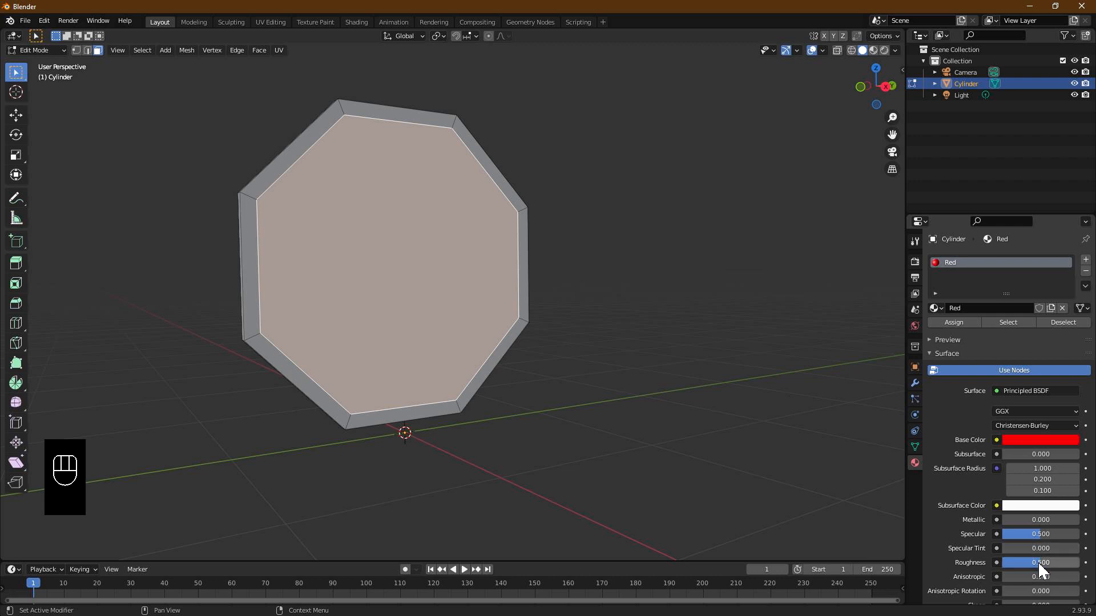
drag(1040, 564, 1031, 564)
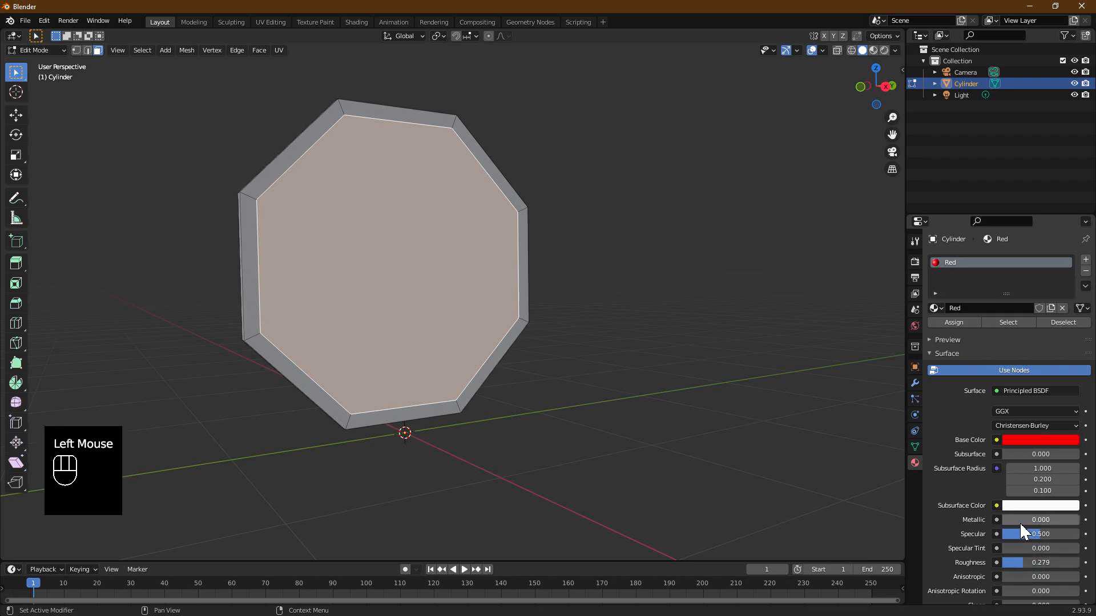
drag(1020, 522, 1044, 522)
Assign the Red material to the inset front face.
middle_drag(709, 290, 705, 298)
click(951, 324)
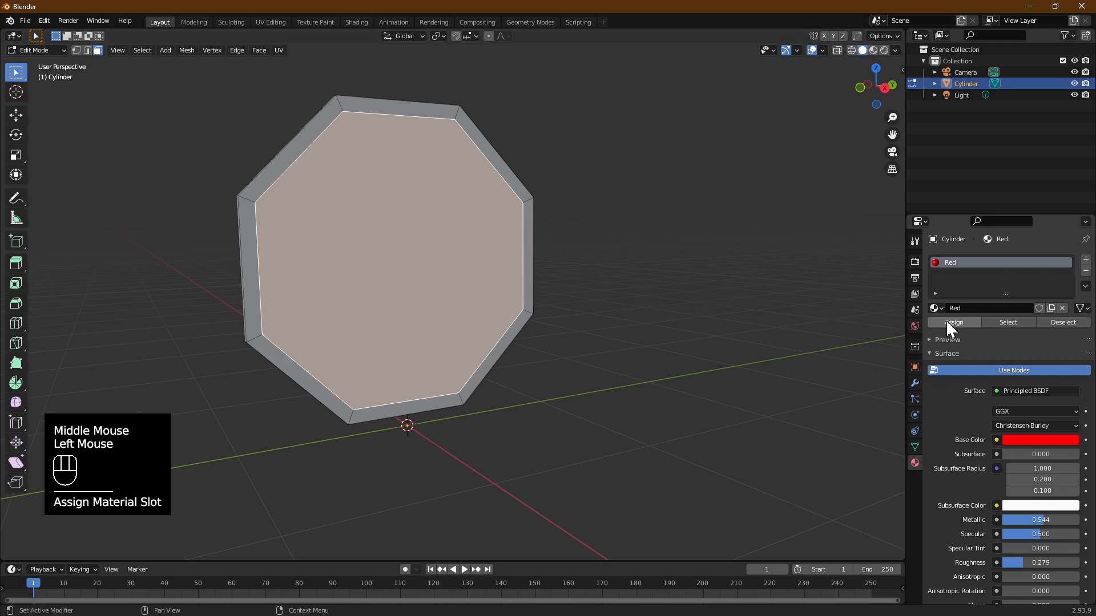
middle_drag(540, 242, 537, 248)
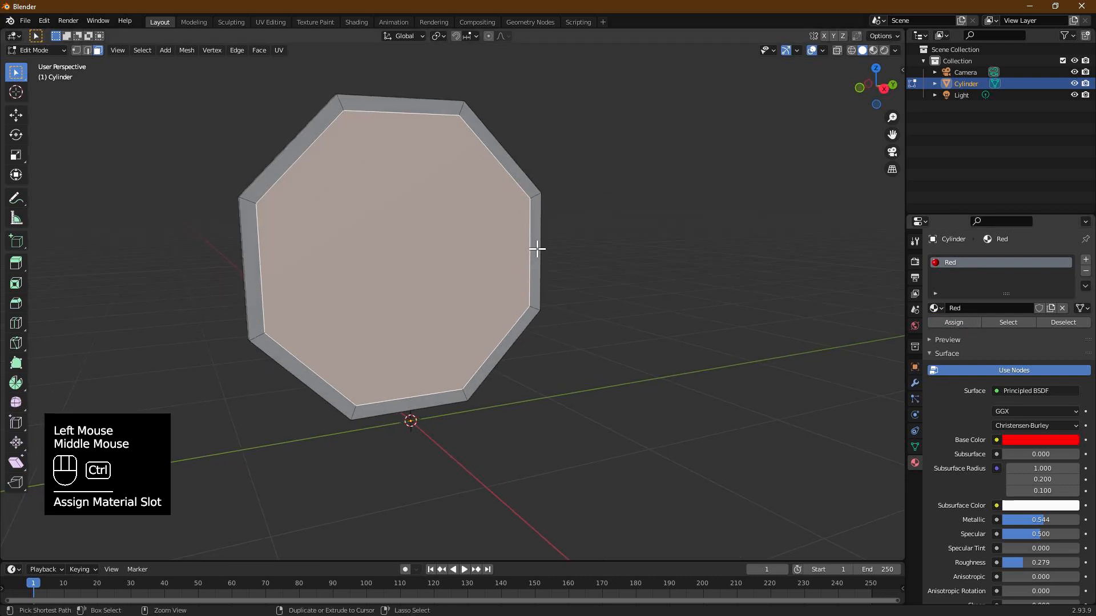
Invert the face selection and adjust it to cover the front border ring and the plate's outer side faces.
key(ctrl+i)
middle_drag(433, 196, 467, 232)
shift+click(445, 221)
mouse_move(534, 297)
middle_down()
mouse_move(554, 299)
mouse_move(514, 291)
middle_up()
alt+shift+click(366, 206)
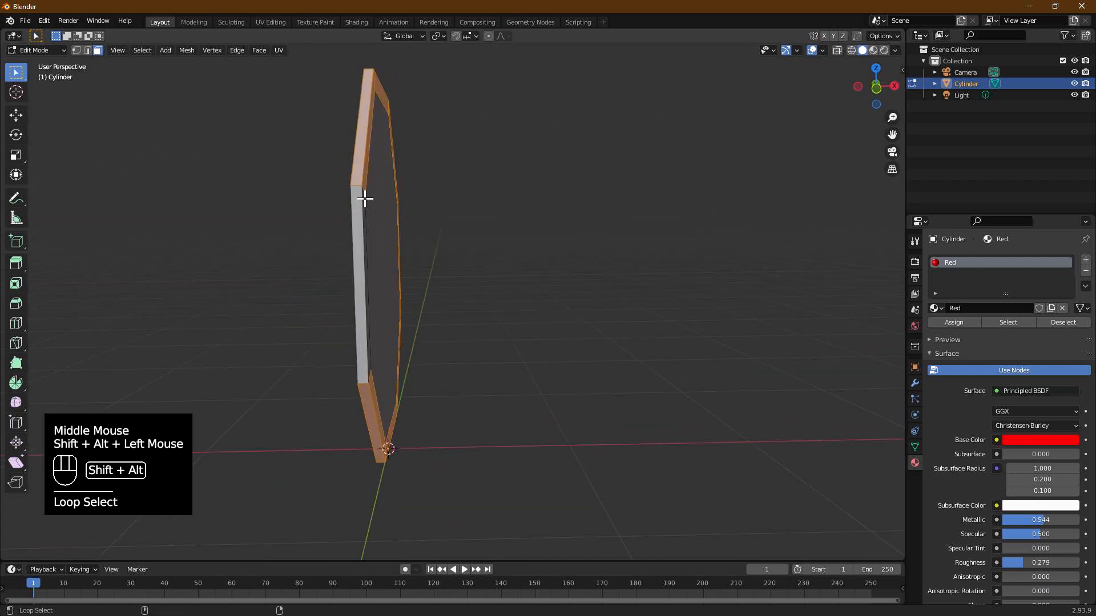
key(ctrl+z)
alt+shift+click(363, 194)
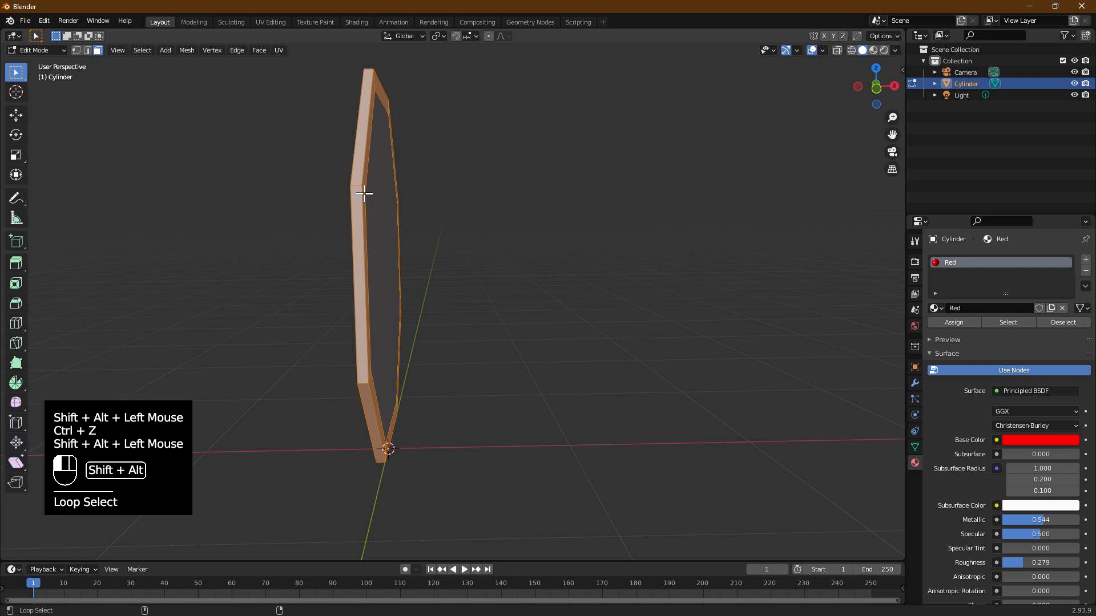
middle_drag(428, 213, 460, 244)
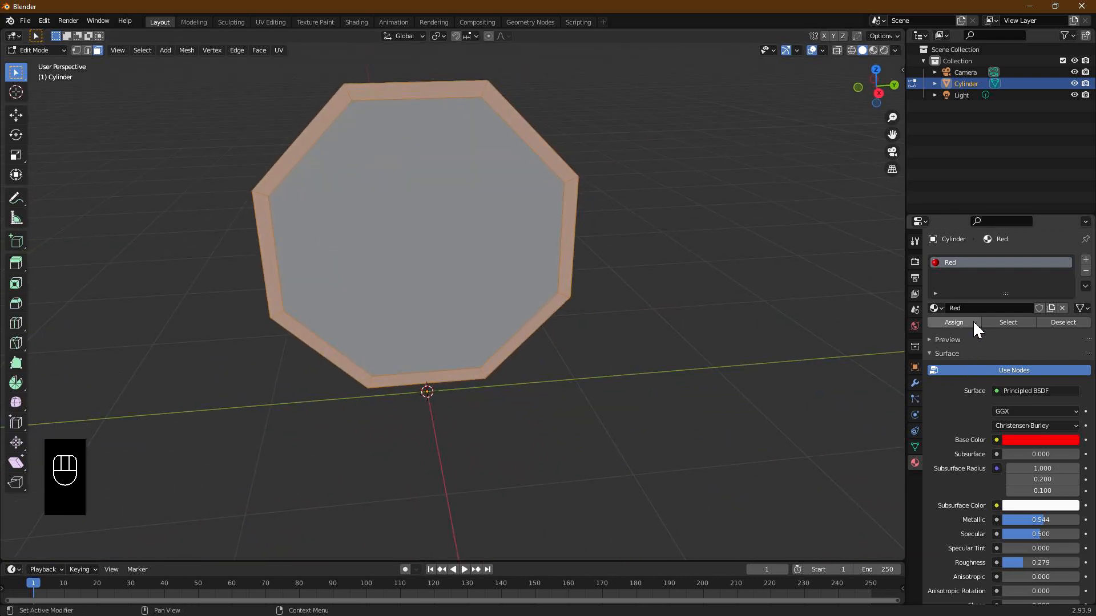
Add a second material slot with a new material named White and set its metallic to about 0.213.
click(1086, 260)
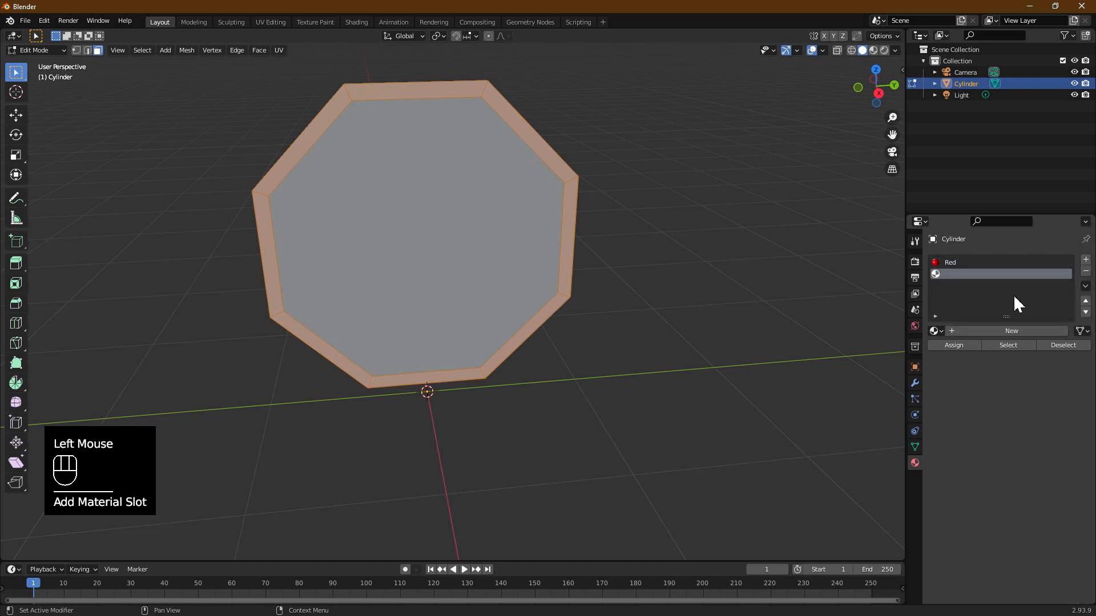
click(975, 330)
double_click(981, 333)
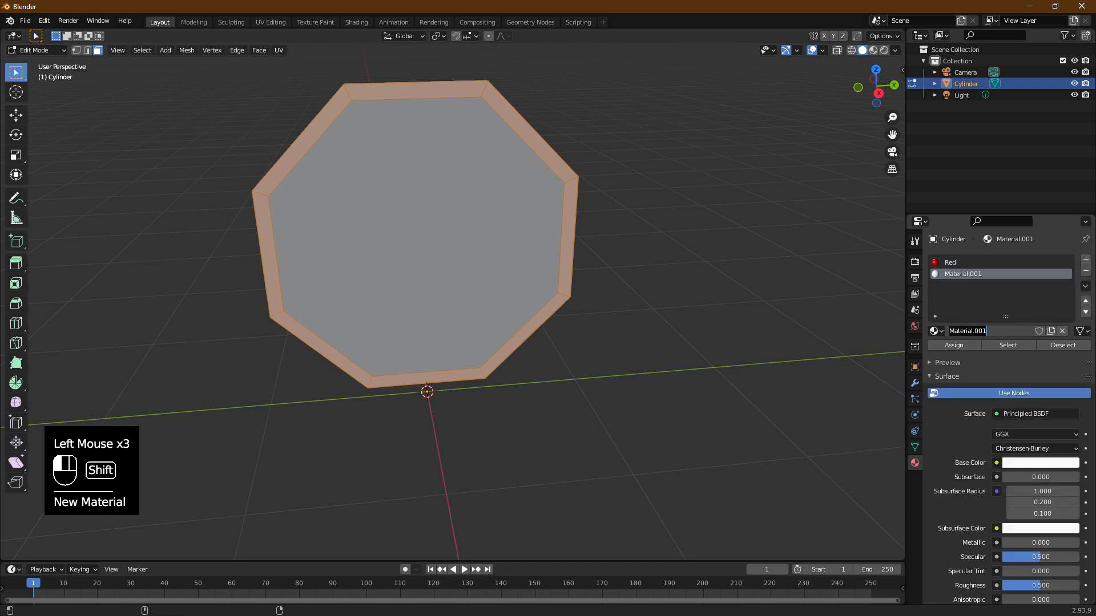
text(White)
key(Return)
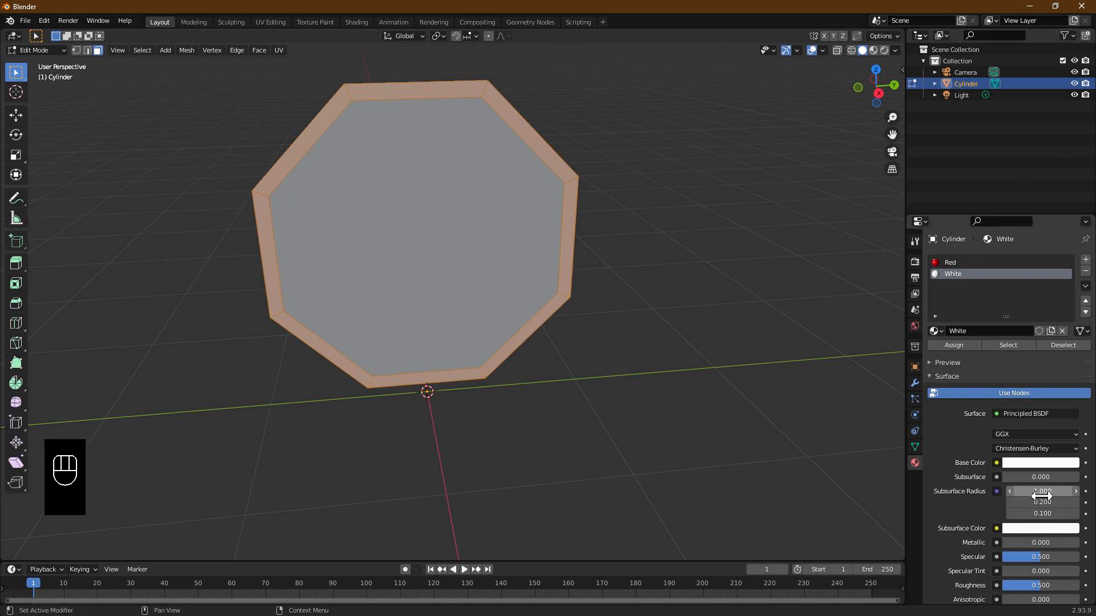
drag(1028, 543, 1034, 543)
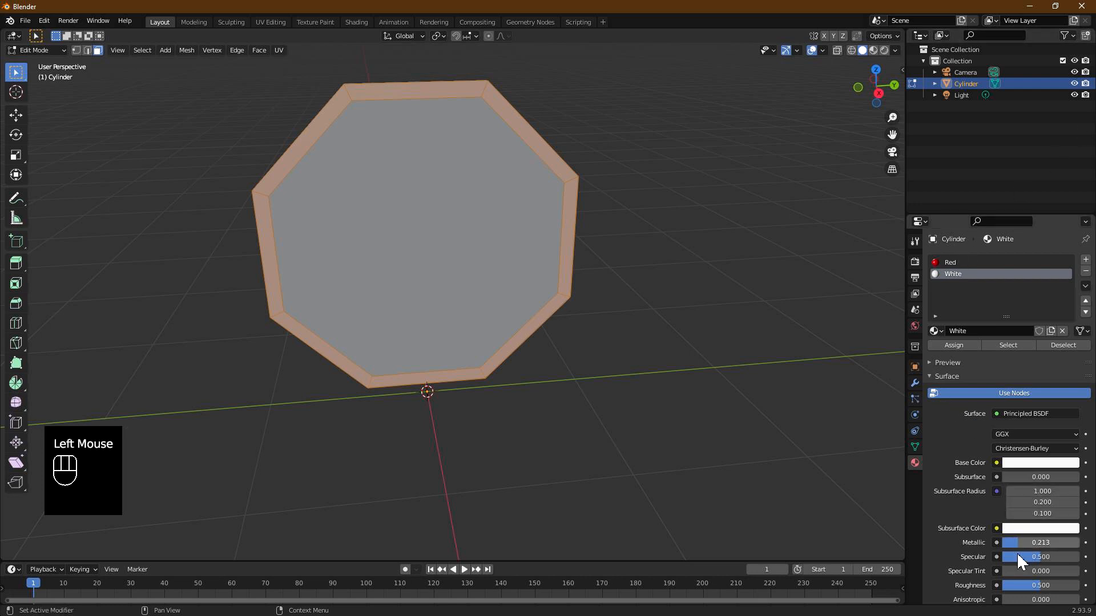
Set the White material's roughness to 0 and assign it to the selected front border ring.
drag(1032, 586, 1004, 587)
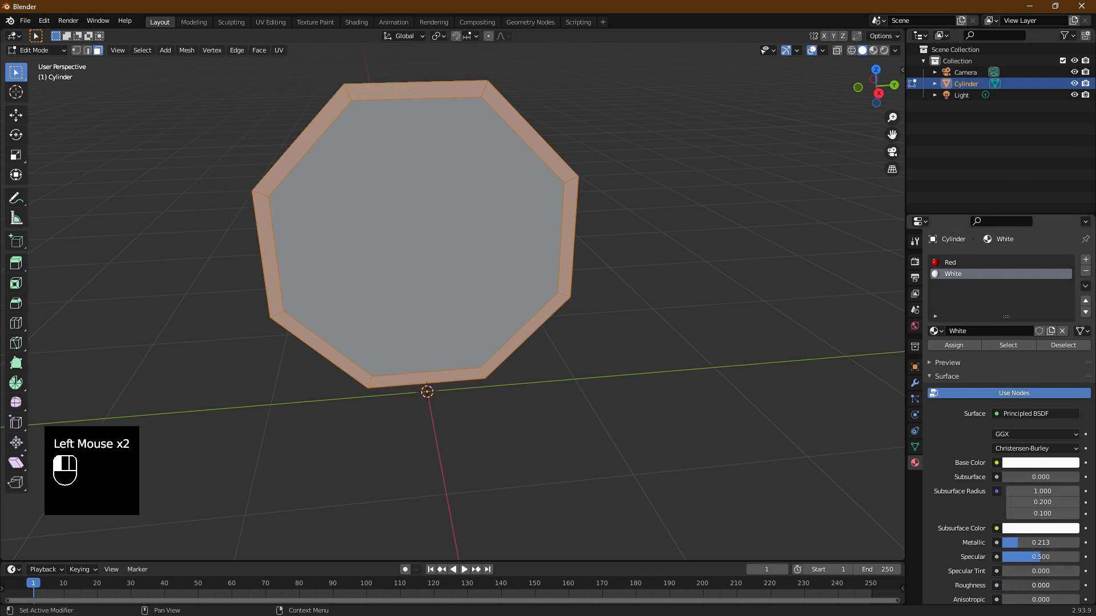
click(965, 347)
Invert the face selection and deselect the red inset front face, keeping the back and outer side faces selected.
scroll(446, 273, down, 2)
middle_drag(448, 267, 461, 234)
key(ctrl+i)
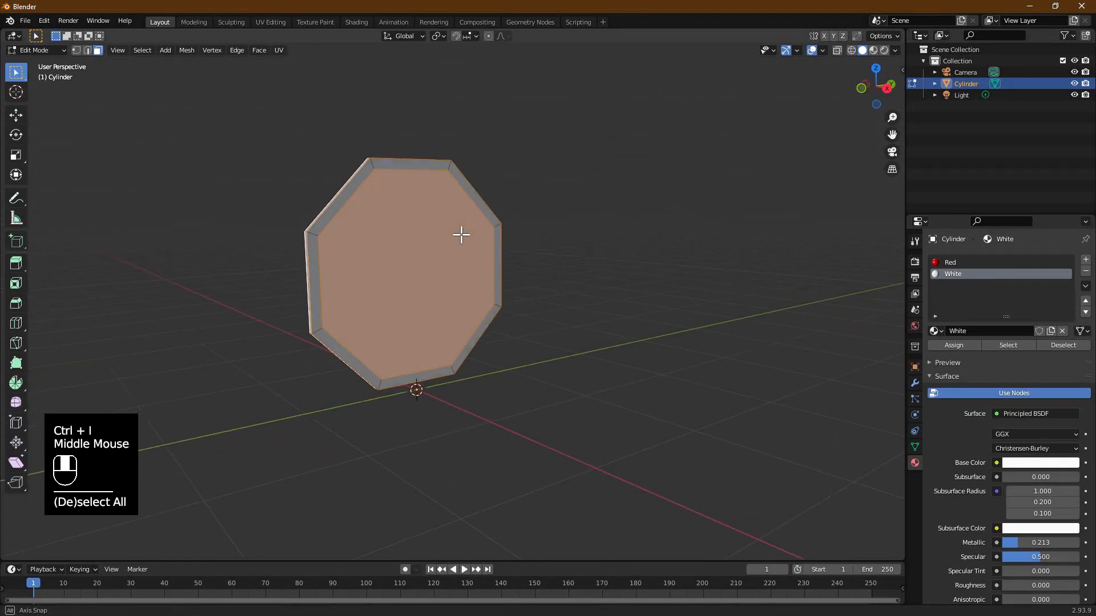
shift+click(411, 248)
middle_drag(360, 259, 479, 280)
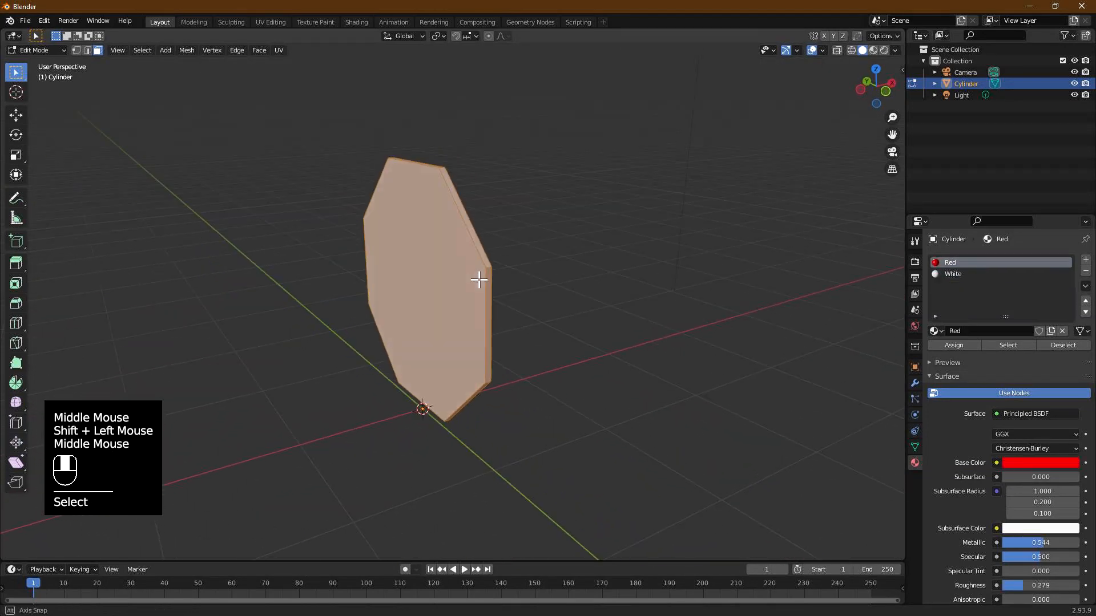
Add a third material slot with a new material named Back.
scroll(479, 279, up, 1)
click(1085, 260)
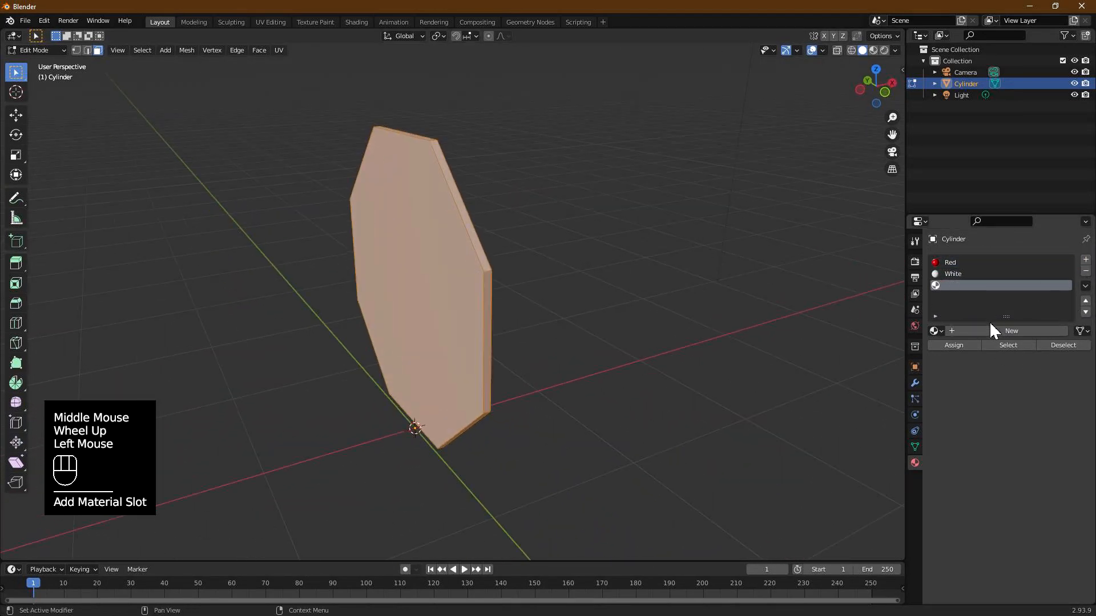
click(980, 331)
click(978, 331)
click(990, 331)
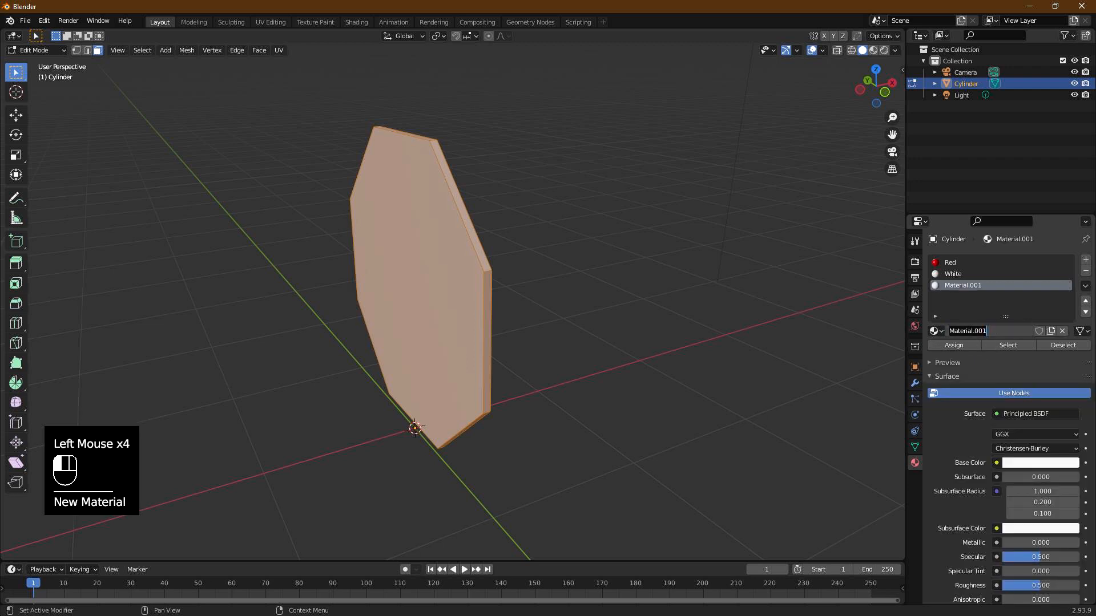
text(Back)
key(Return)
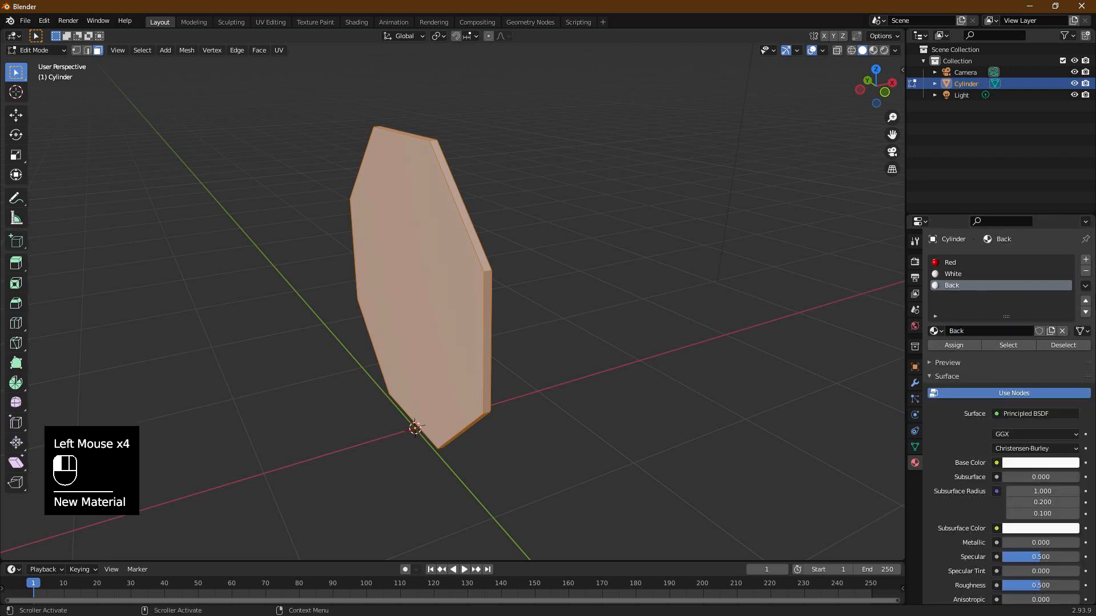
Set the Back material's metallic to about 0.860 and roughness to about 0.169, and assign it to the selected back and side faces.
drag(1011, 541, 1033, 541)
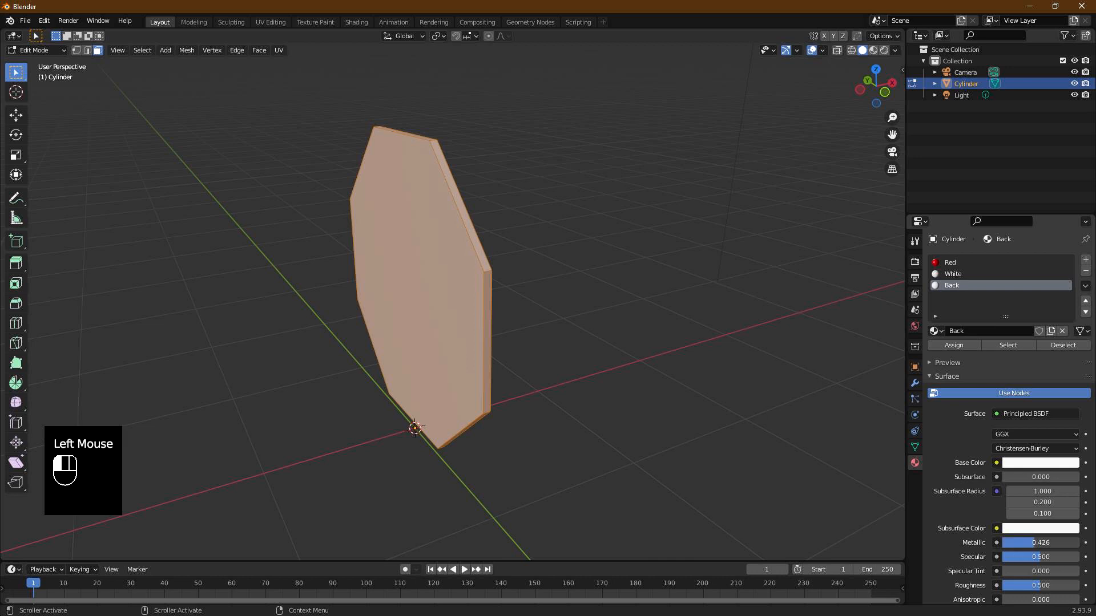
drag(1032, 587, 1007, 587)
middle_drag(729, 337, 703, 325)
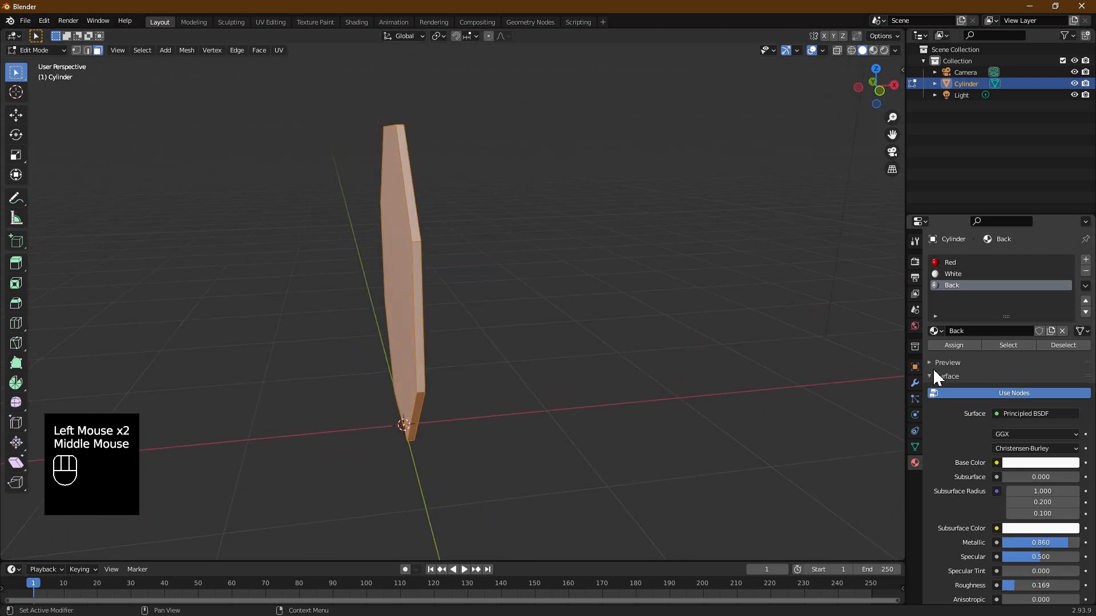
click(953, 346)
Switch the viewport to material preview shading and return the sign plate to Object Mode.
middle_drag(773, 308, 843, 100)
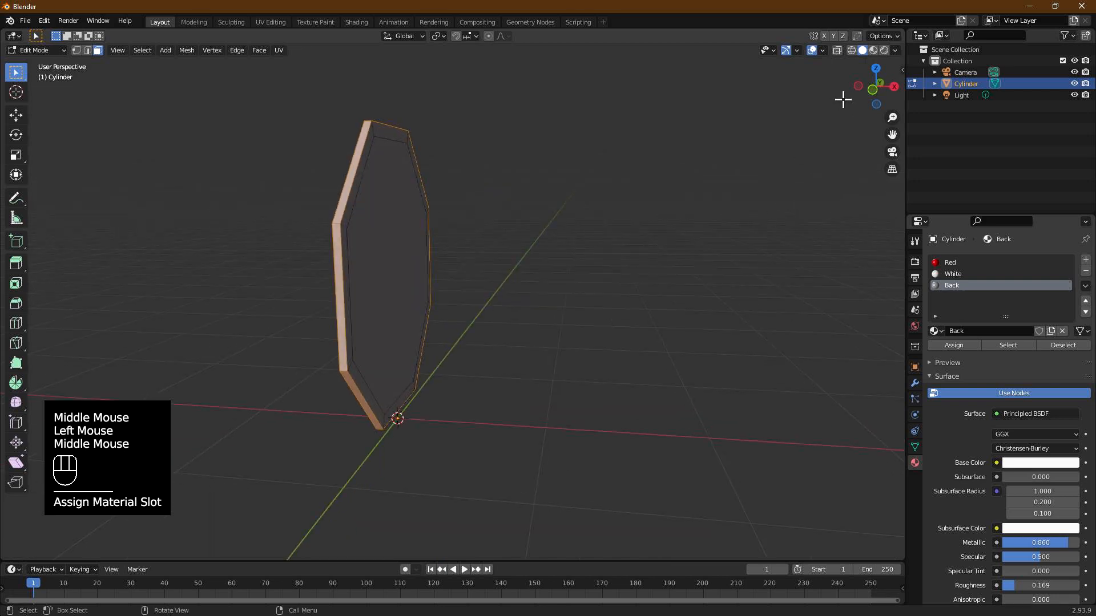
click(873, 50)
mouse_move(692, 183)
middle_down()
mouse_move(529, 237)
mouse_move(507, 218)
mouse_move(371, 223)
mouse_move(321, 210)
mouse_move(519, 215)
mouse_move(485, 293)
middle_up()
key(Tab)
scroll(457, 311, down, 2)
middle_drag(436, 325, 482, 321)
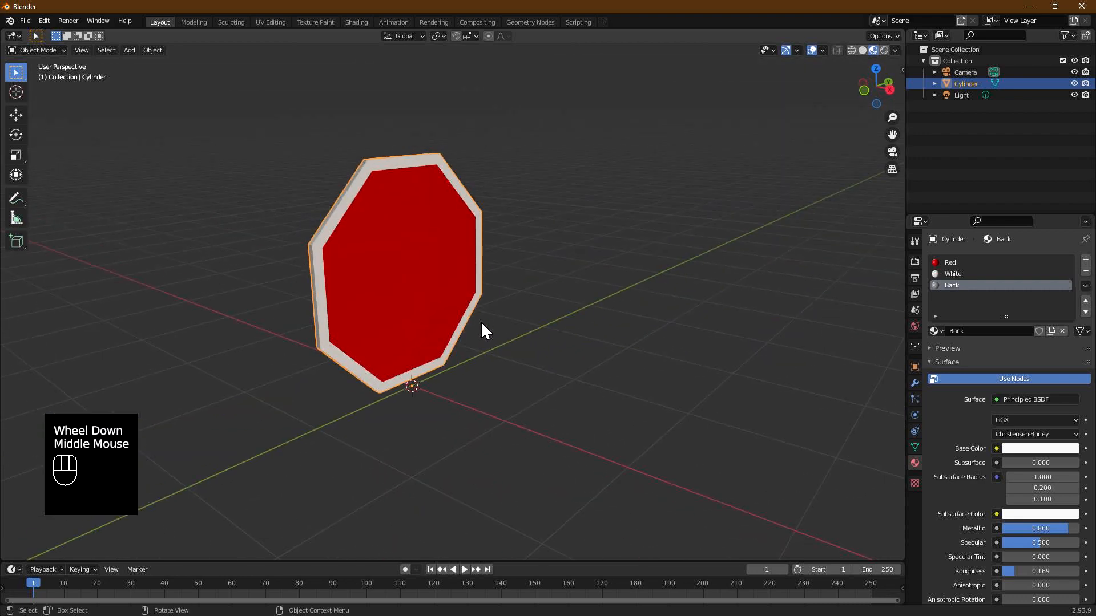
Add a text object at the world origin.
key(shift+a)
mouse_move(474, 395)
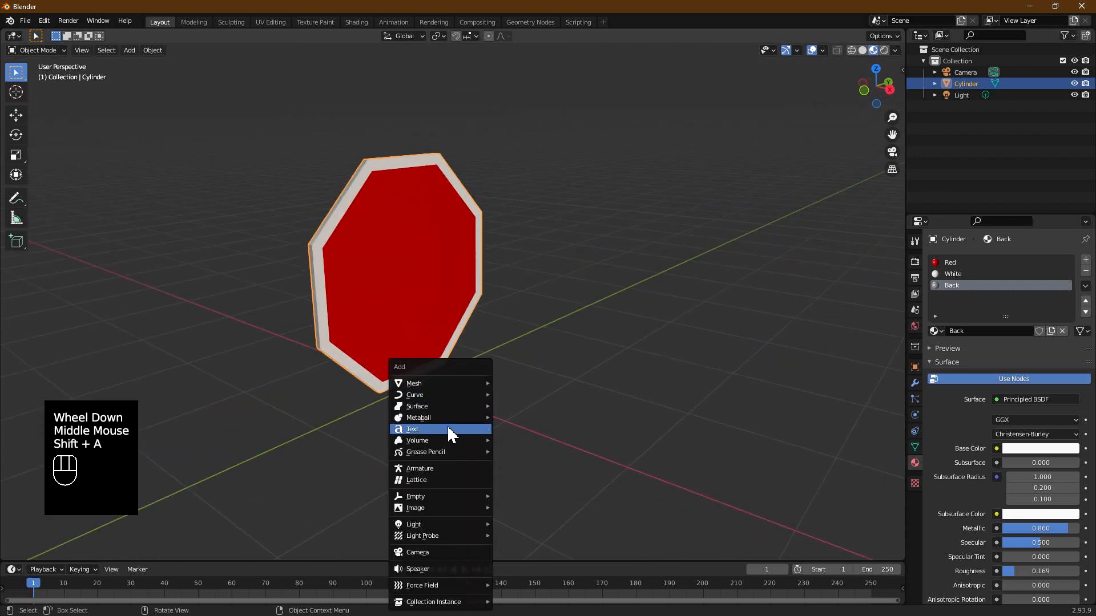
click(444, 429)
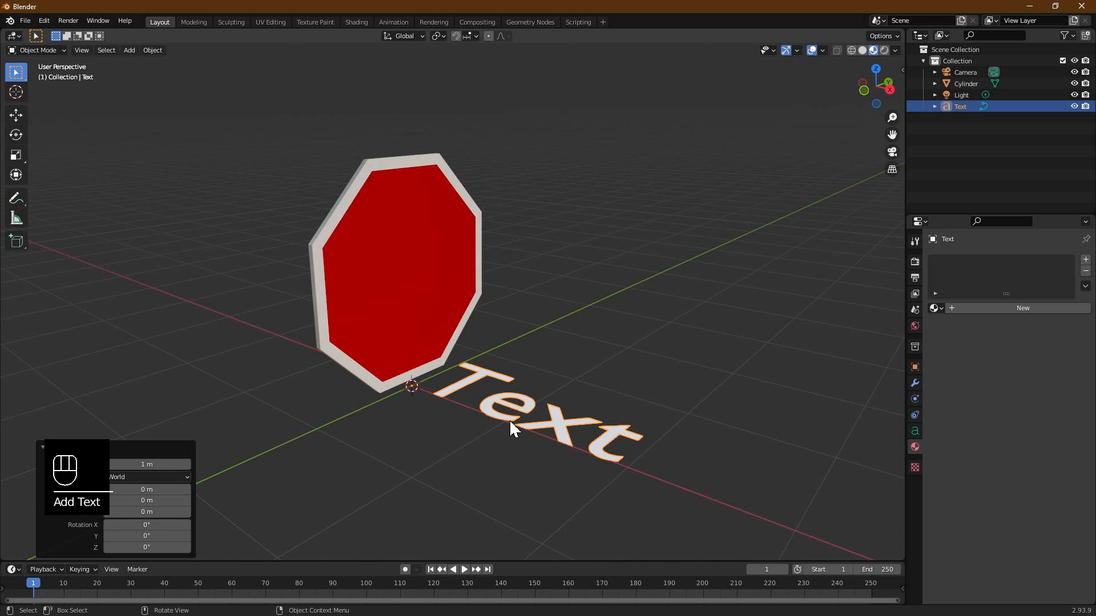
Rotate the text 90° about the global X axis and 90° about the global Z axis.
key(r)
key(x)
key(9)
key(0)
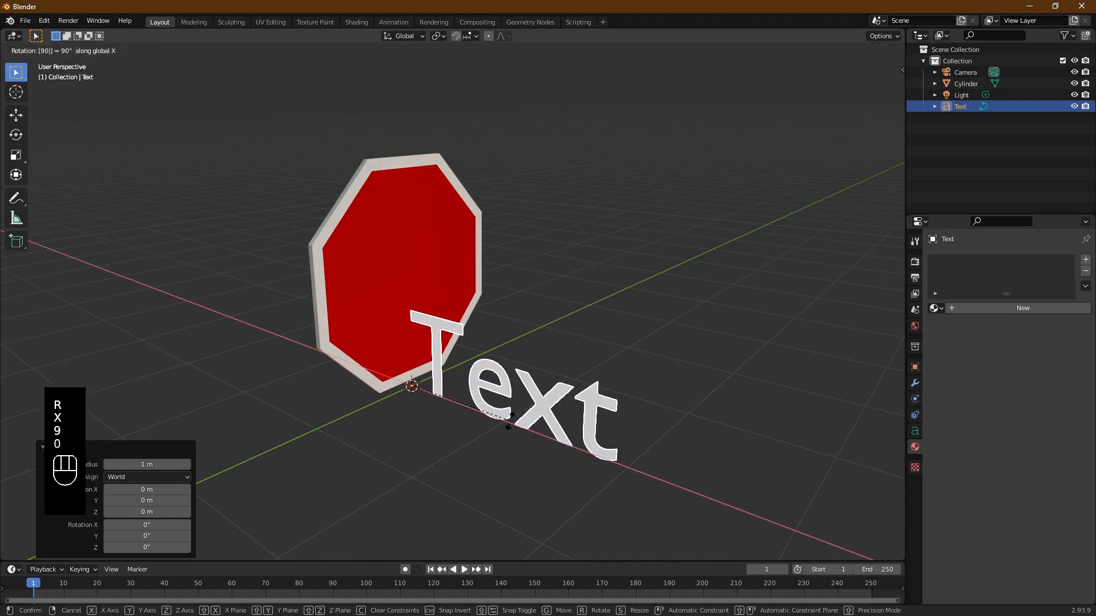
key(Return)
key(r)
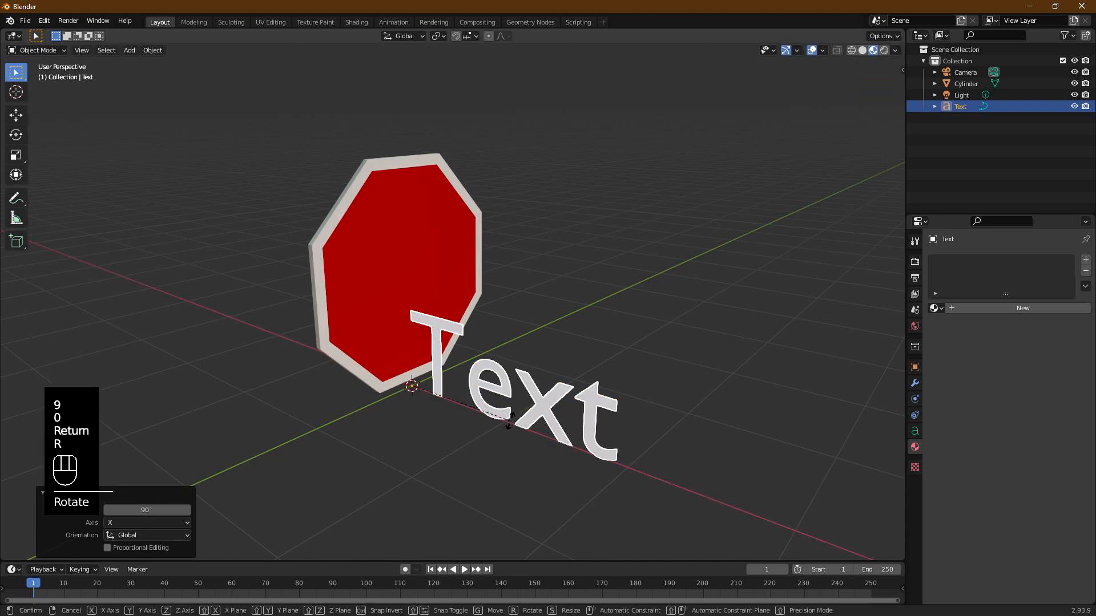
key(z)
key(9)
key(0)
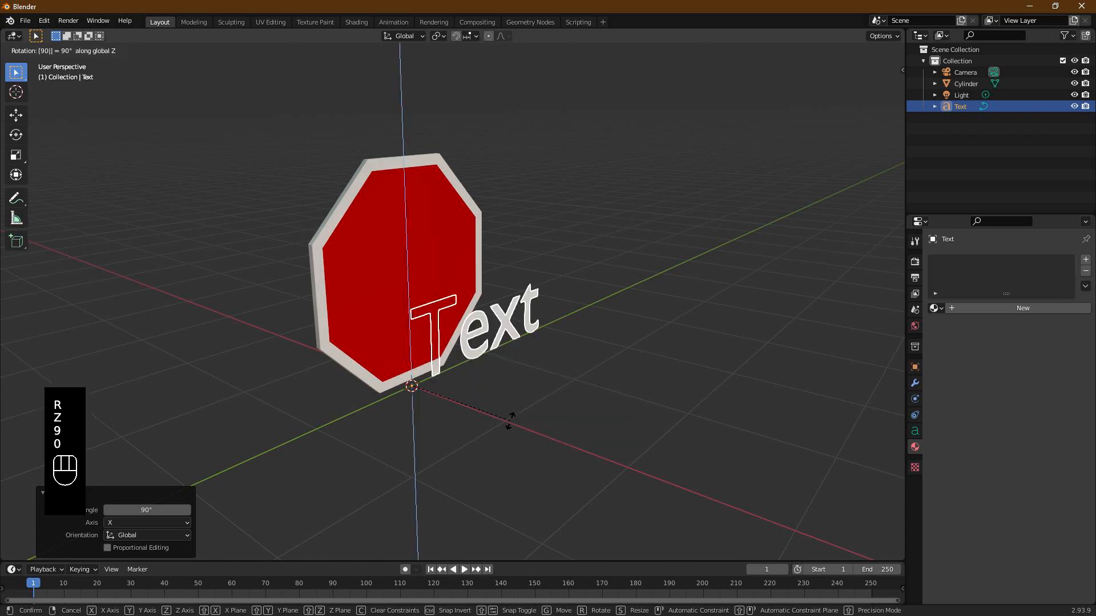
key(Return)
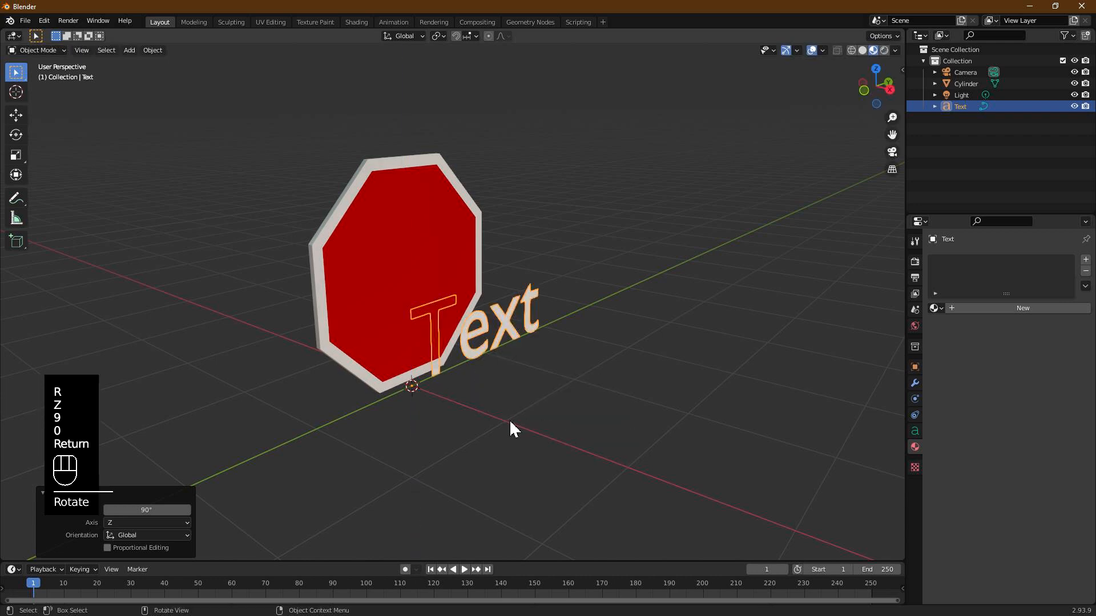
Set the text's horizontal alignment to Center.
click(915, 431)
click(1033, 444)
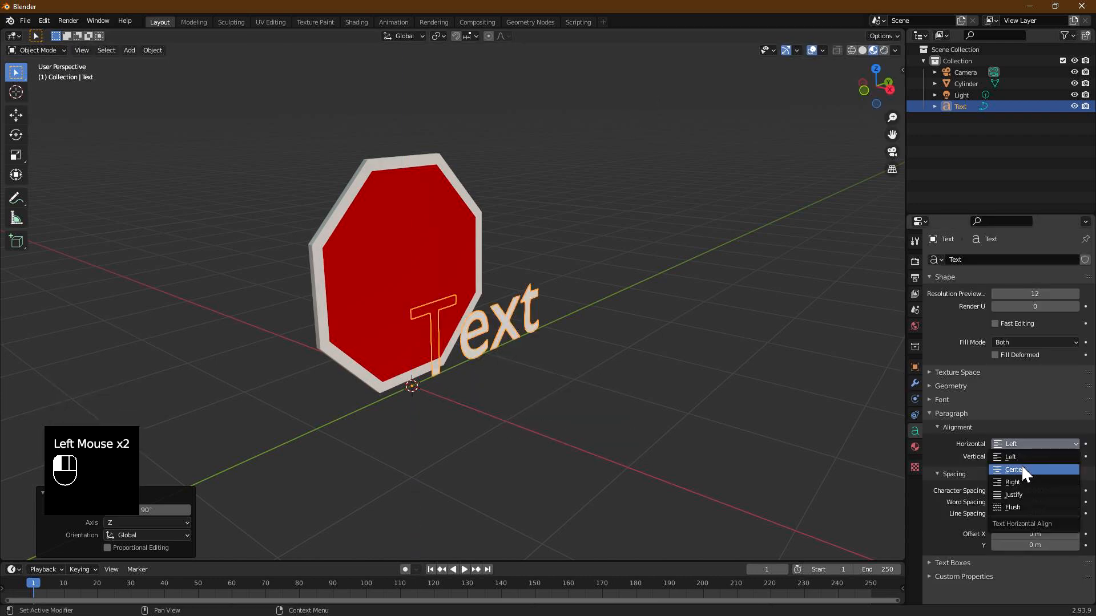
click(1022, 465)
Replace the text object's content with STOP in capital letters.
middle_drag(620, 371, 612, 329)
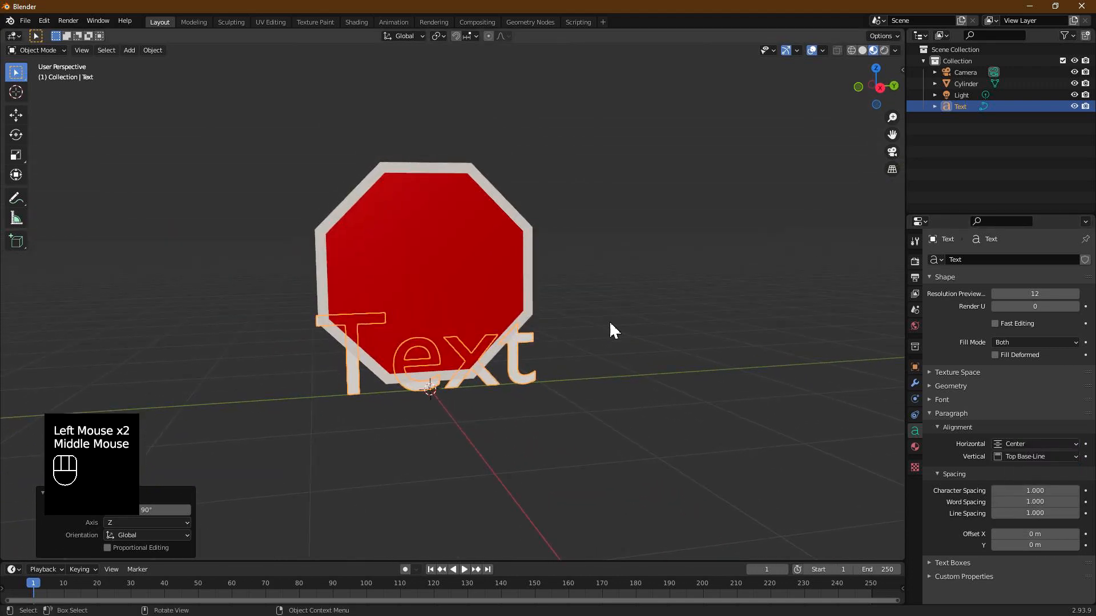
key(Tab)
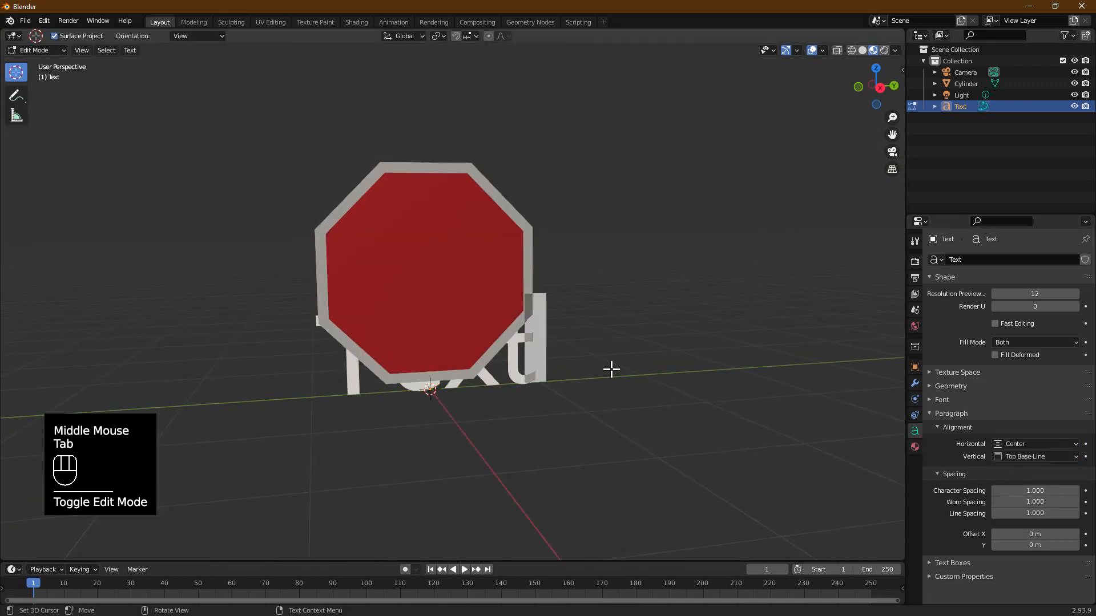
key(BackSpace)
key(BackSpace)
key(BackSpace)
key(BackSpace)
text(St)
key(BackSpace)
text(TOP)
key(Tab)
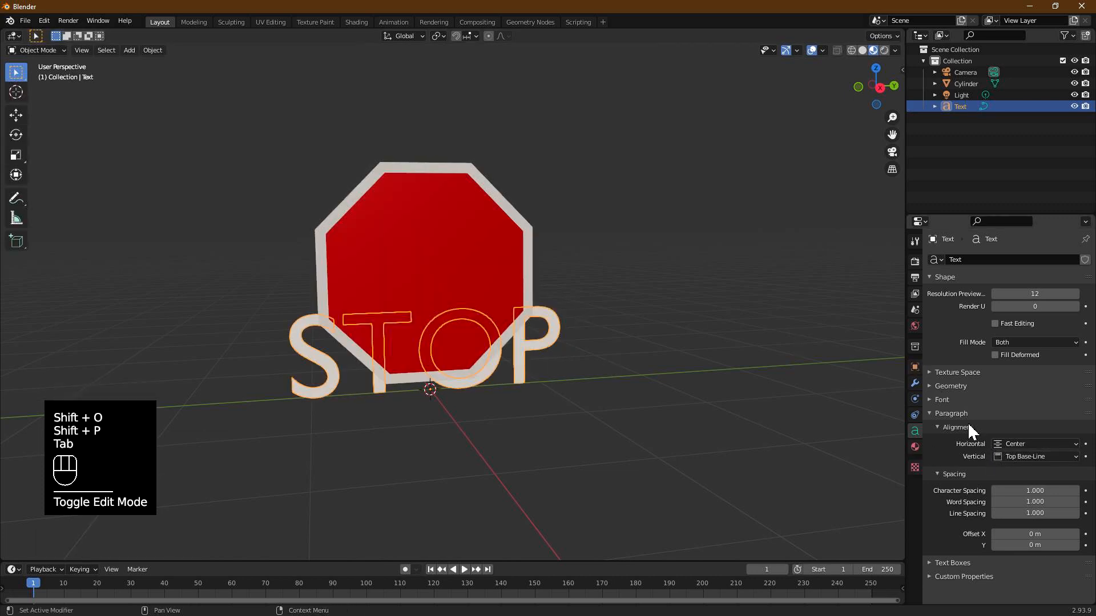
Load BOD_B.TTF from the Windows fonts folder as the text's regular font.
click(936, 400)
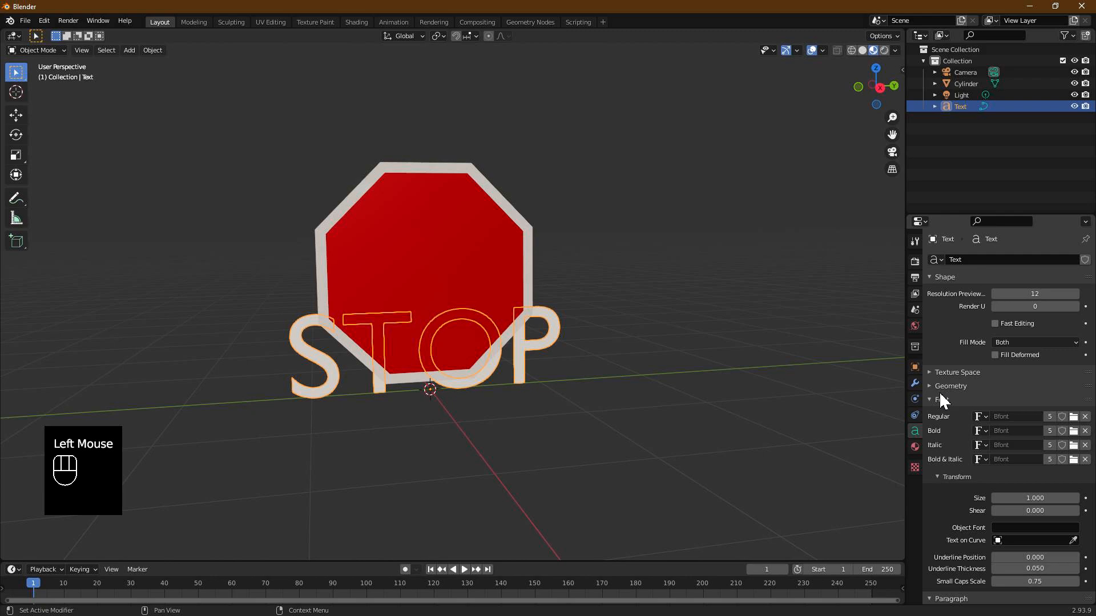
click(1074, 417)
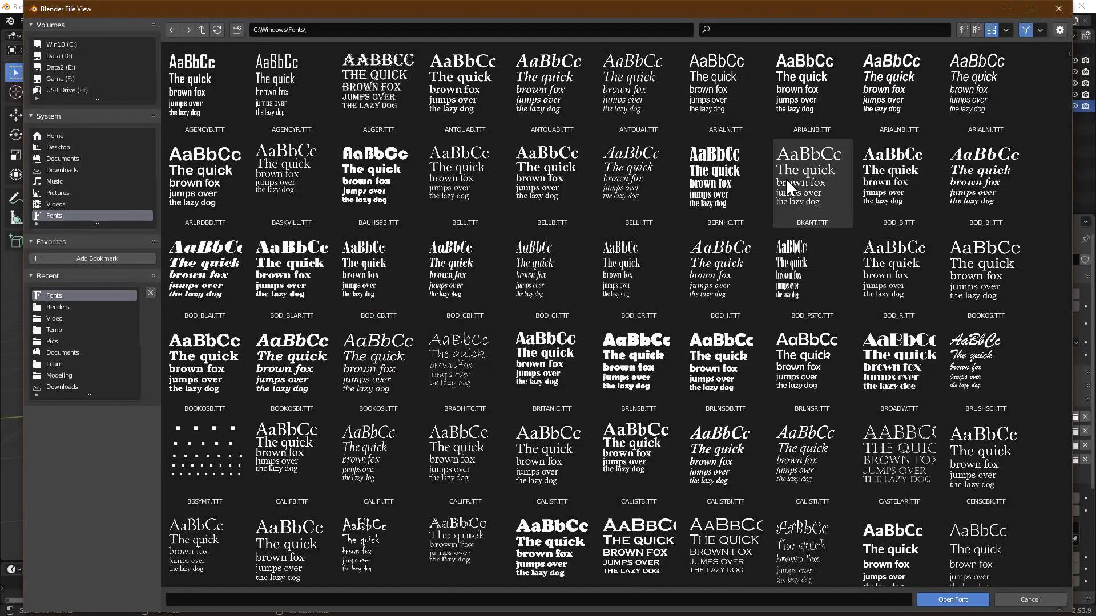
double_click(902, 180)
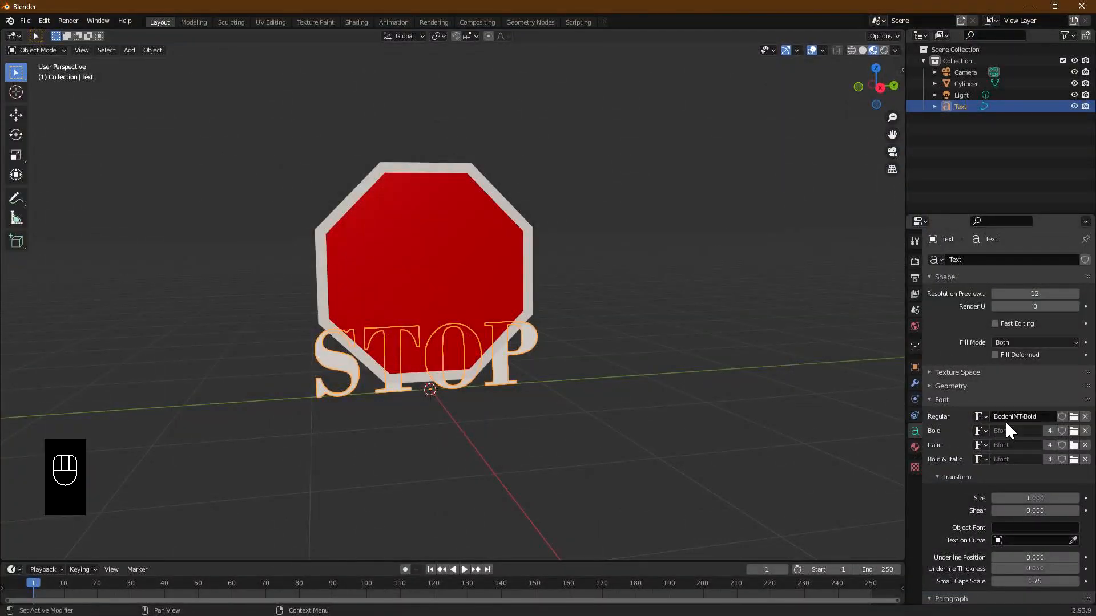
Raise the STOP text about 0.79 m in total and scale it uniformly to about 0.839 so it fits centered within the red face.
middle_drag(575, 344, 548, 331)
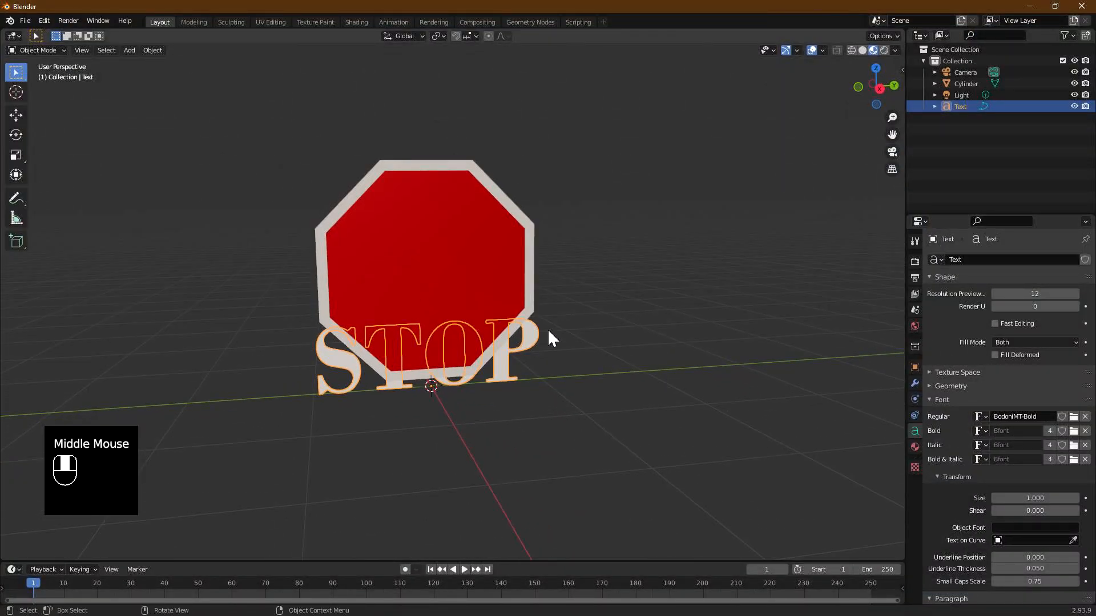
click(16, 116)
drag(429, 349, 449, 275)
key(s)
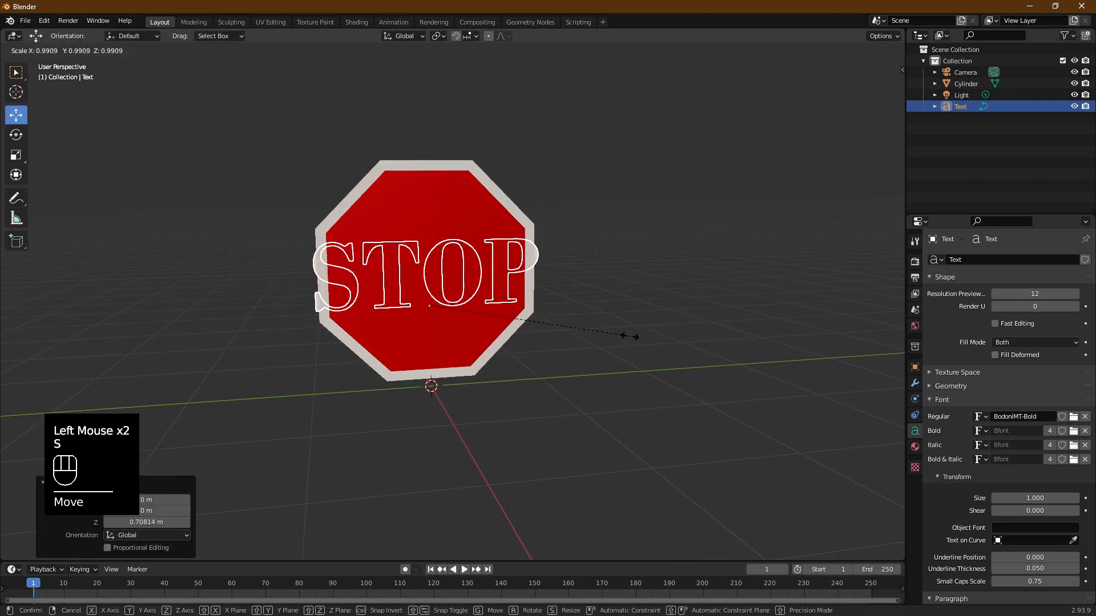
click(604, 337)
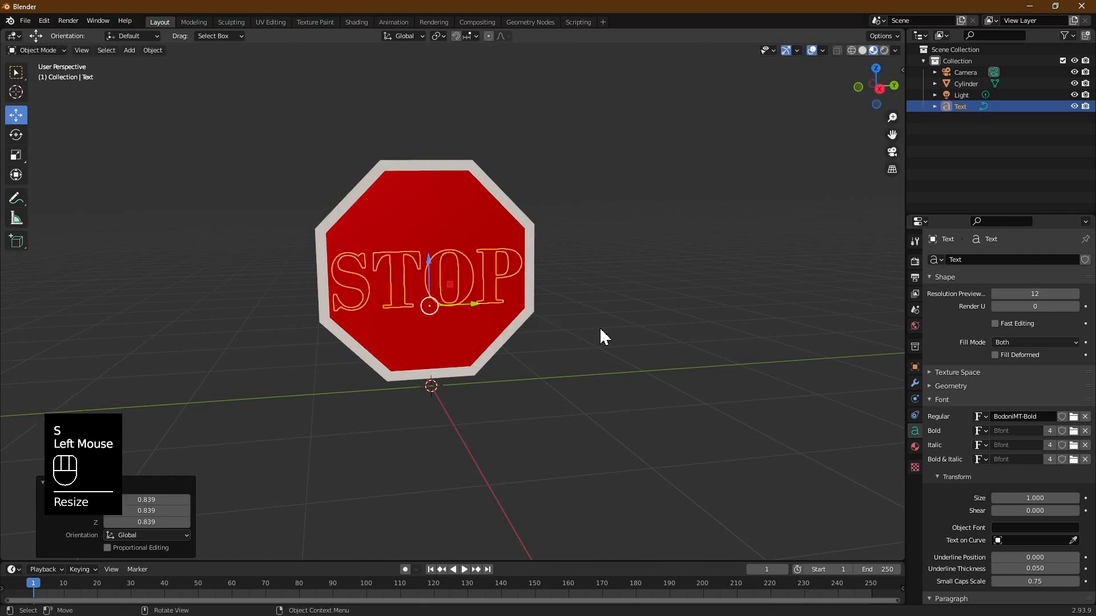
drag(426, 262, 436, 251)
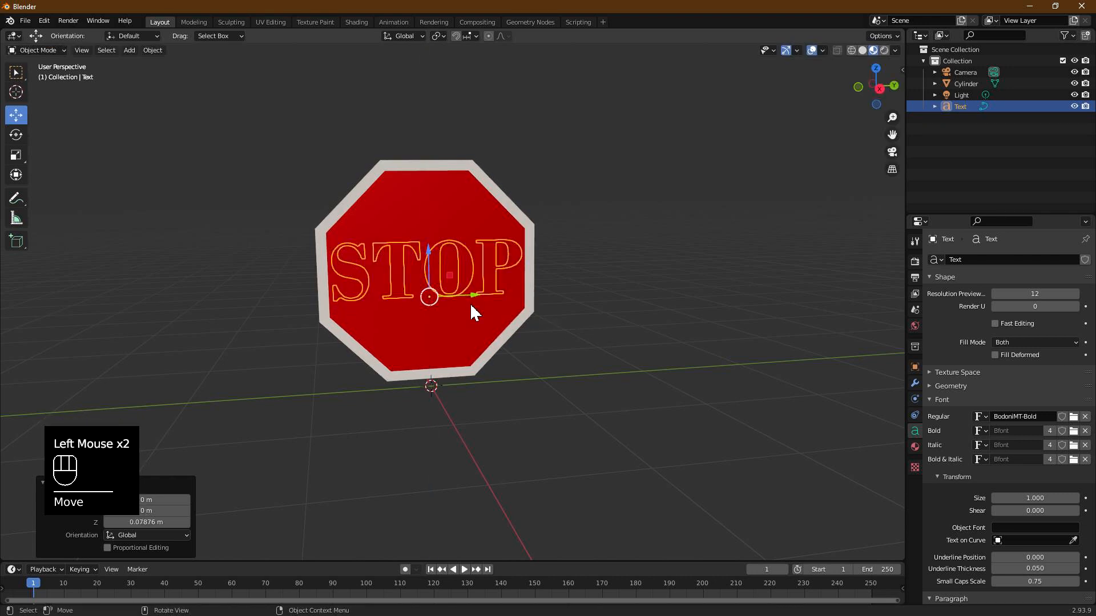
Inspect the STOP text's placement on the plate in right and front orthographic views.
key(KP_3)
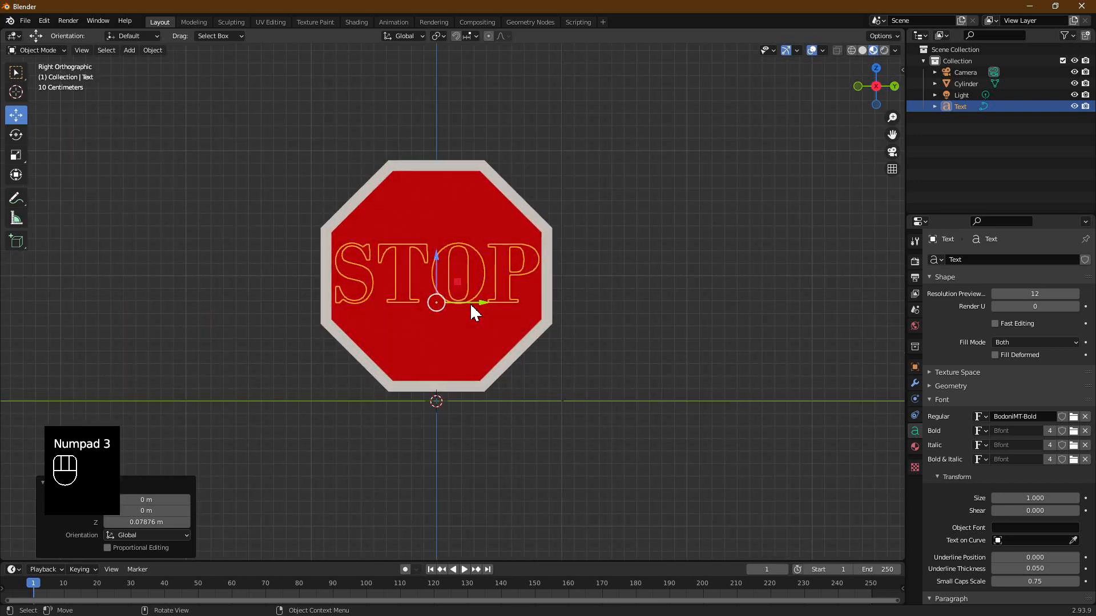
key(KP_1)
scroll(428, 294, up, 3)
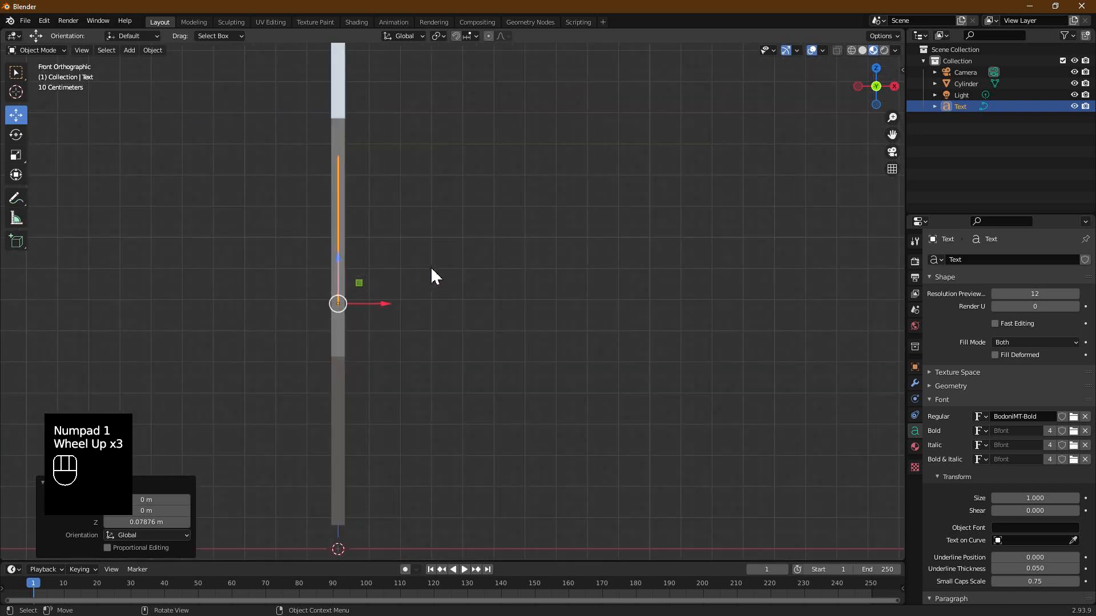
shift+drag(358, 303, 387, 314)
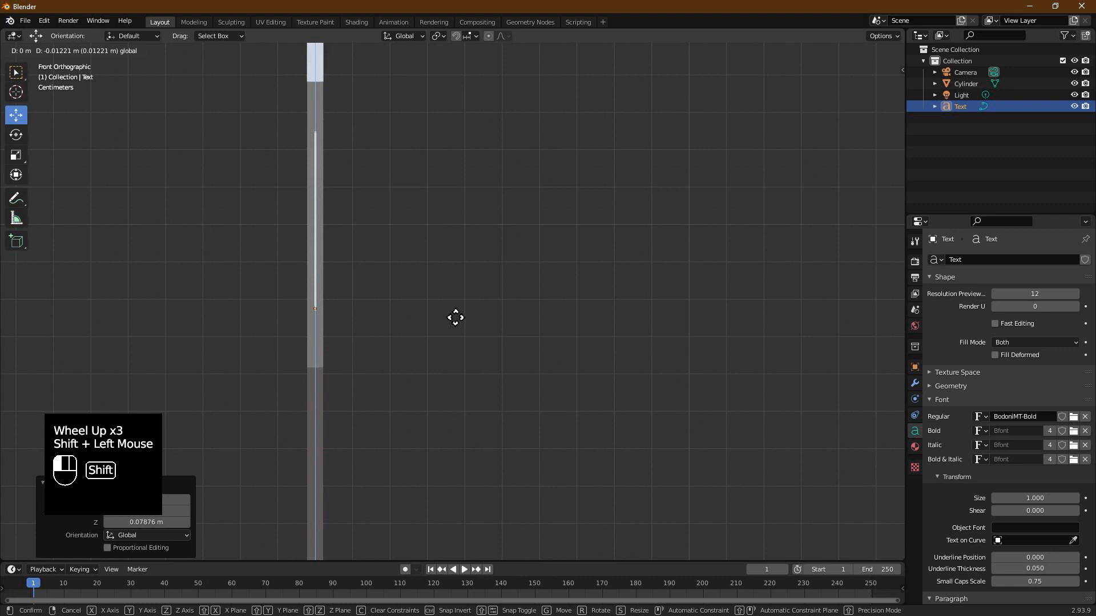
shift+drag(456, 317, 446, 315)
key(ctrl+z)
shift+drag(366, 305, 460, 311)
key(ctrl+z)
Move the STOP text forward along the X axis until it sits just in front of the red face.
drag(363, 302, 385, 314)
middle_drag(509, 289, 452, 299)
scroll(445, 302, down, 2)
key(Tab)
key(Tab)
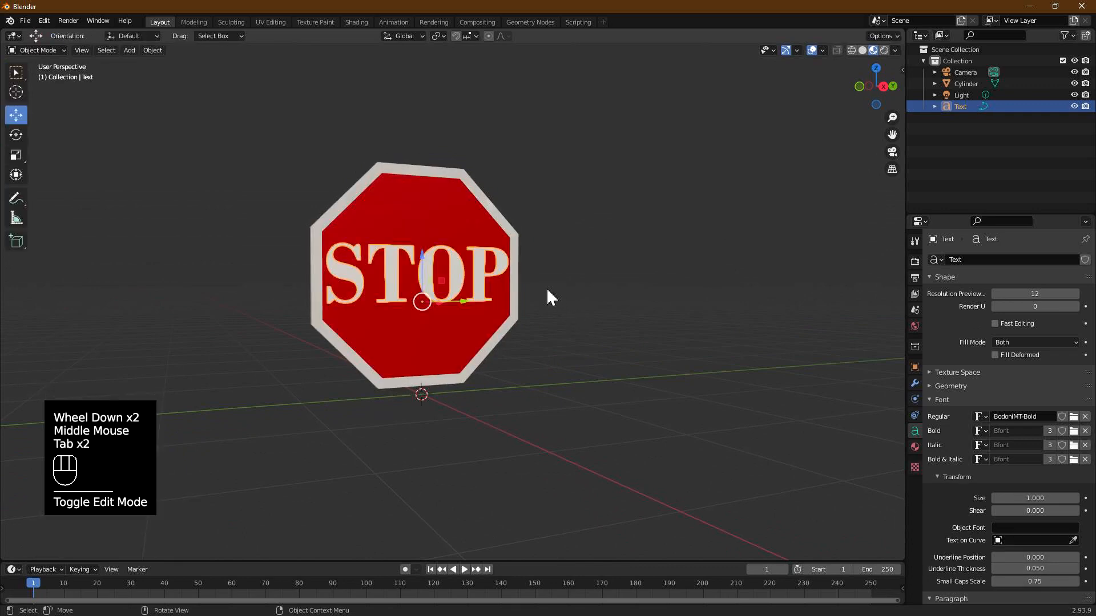
Deselect the text and add a new cylinder with 16 vertices at the world origin.
middle_drag(548, 298, 508, 311)
middle_drag(396, 348, 499, 338)
scroll(471, 342, down, 1)
click(499, 338)
key(shift+a)
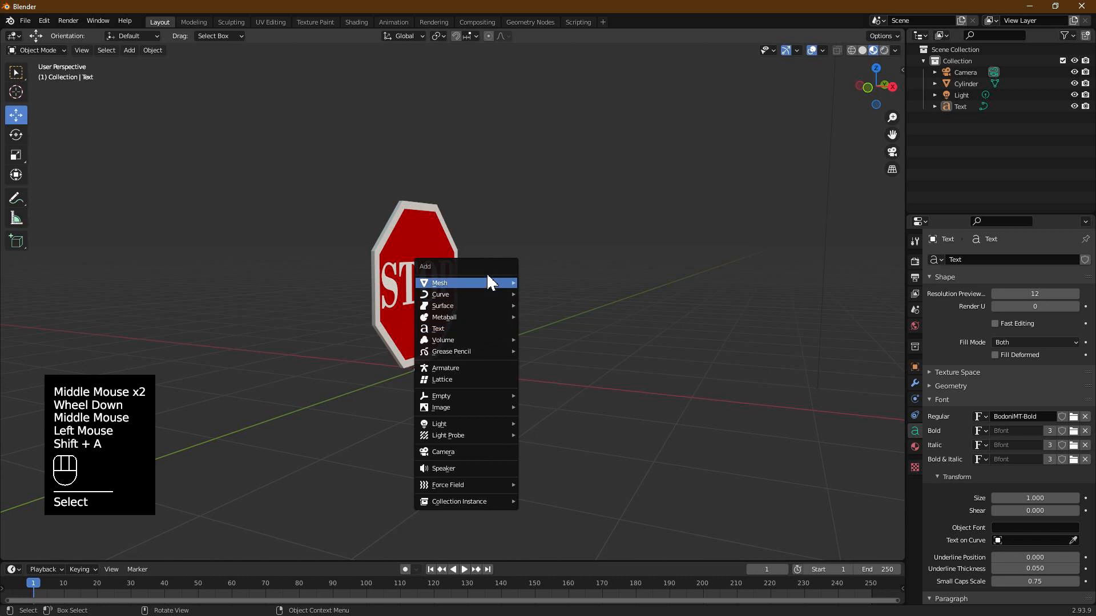
mouse_move(482, 284)
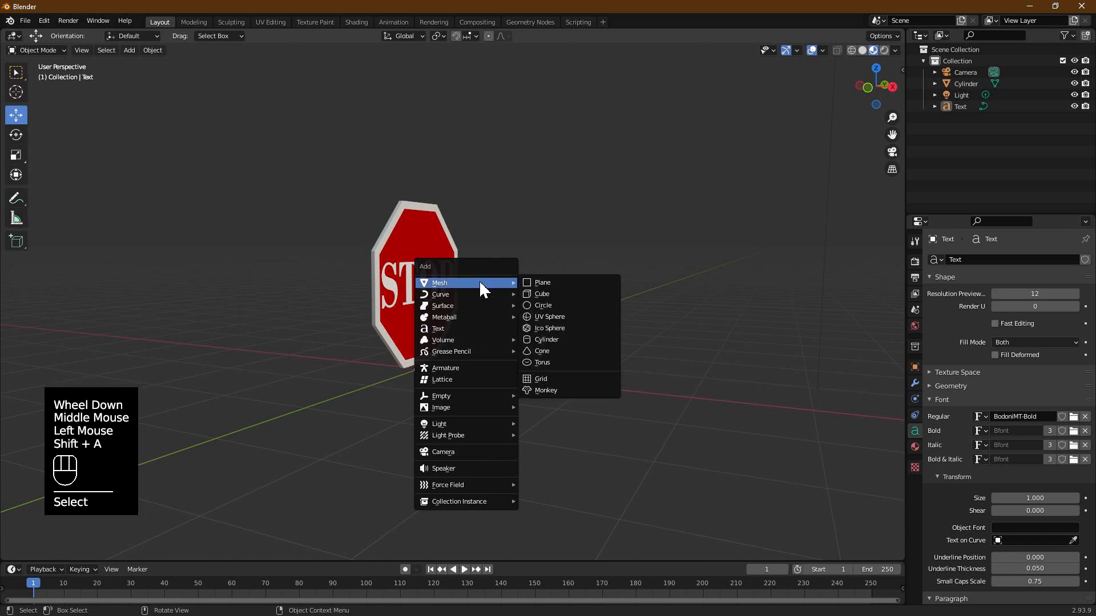
click(557, 339)
click(170, 415)
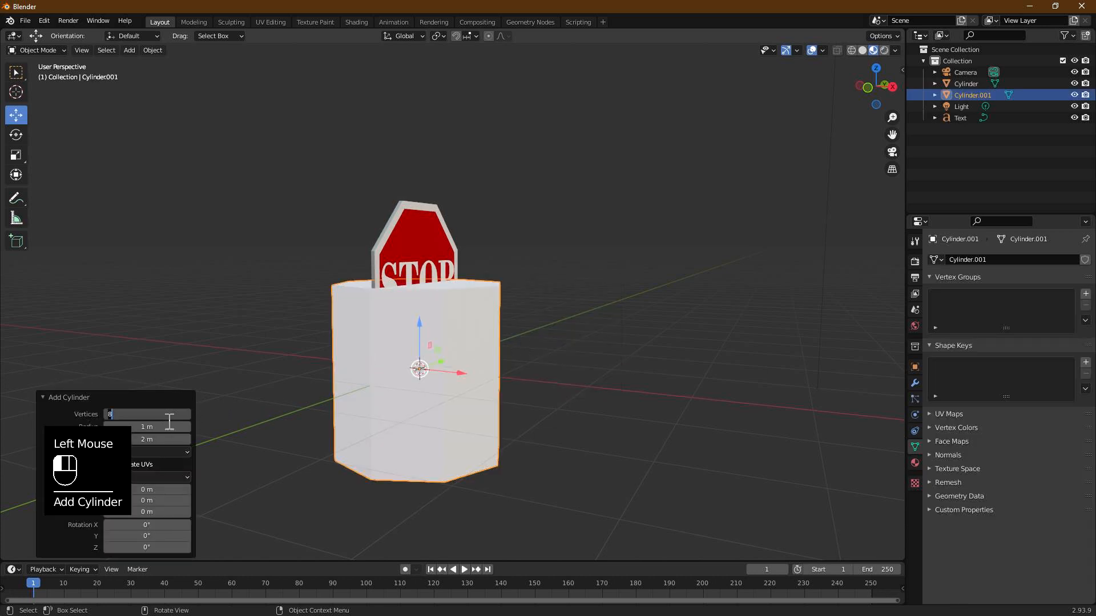
key(Return)
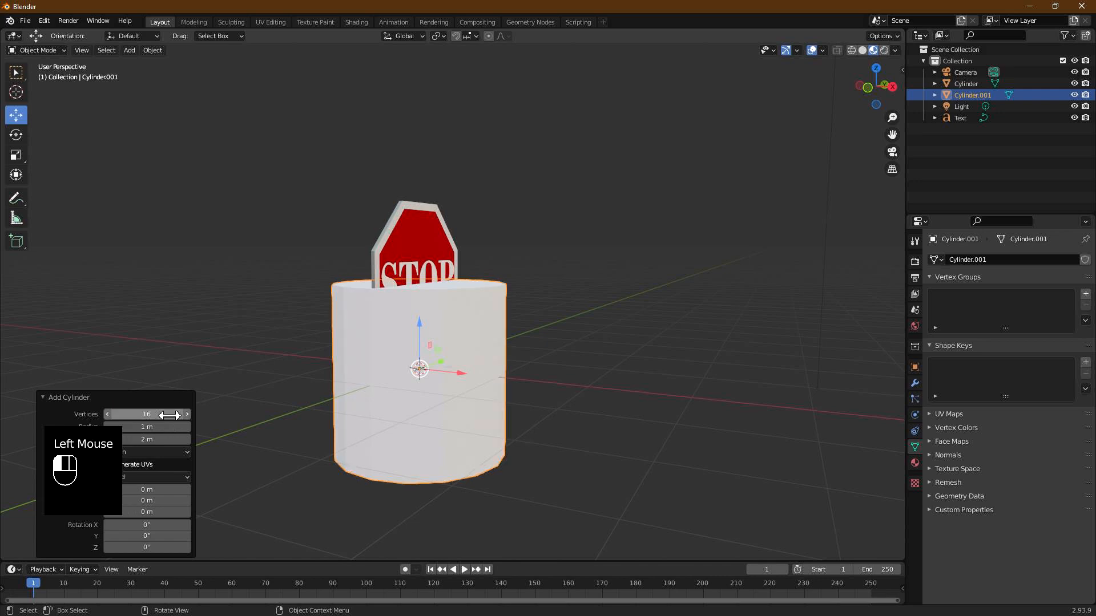
Scale the new cylinder uniformly to about 0.171 to make it a slim post.
middle_drag(477, 372, 552, 379)
scroll(538, 381, down, 2)
scroll(550, 379, up, 1)
scroll(551, 379, down, 2)
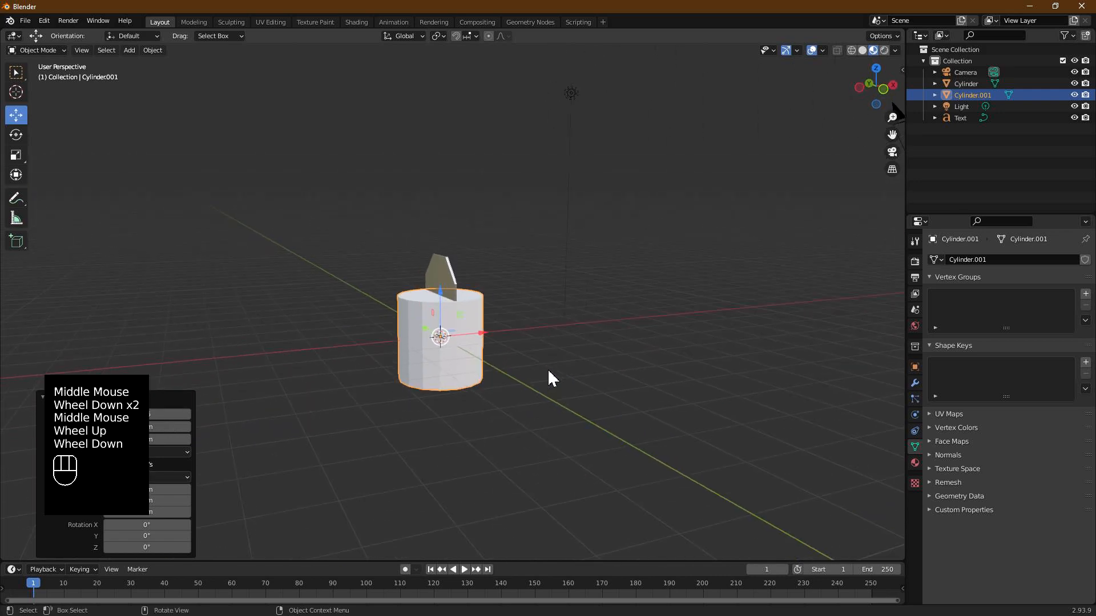
key(s)
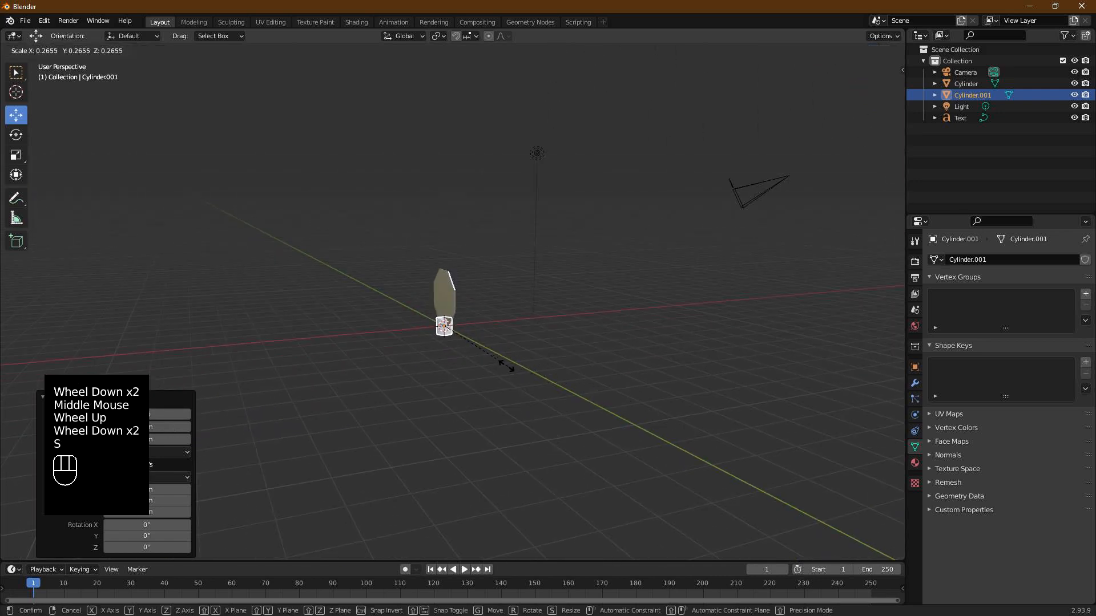
click(490, 364)
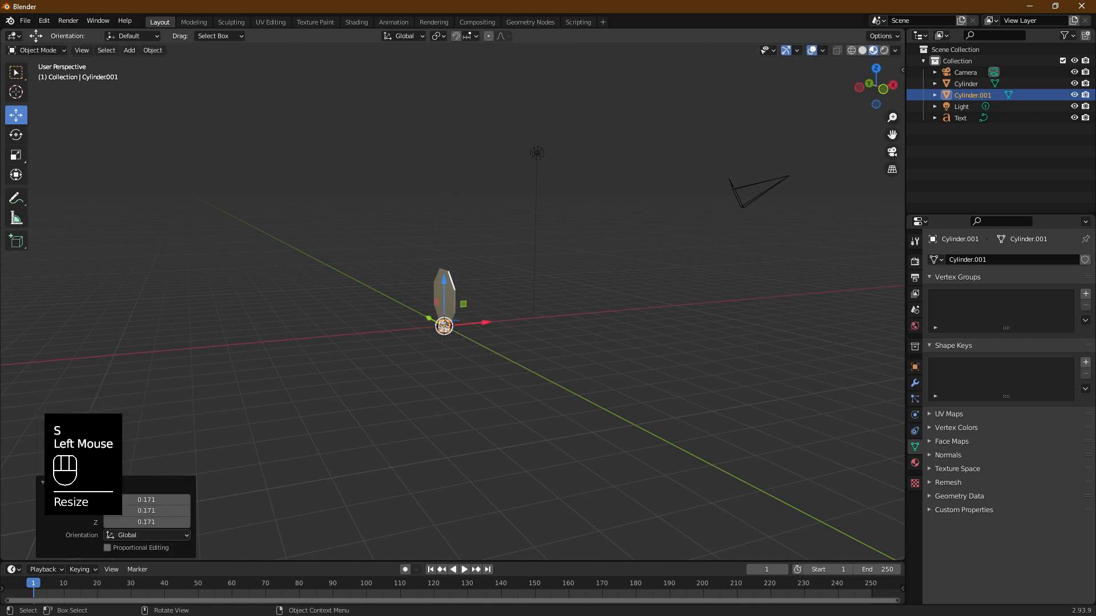
Stretch the cylinder along the Z axis in two passes, by about 5.538 and about 6.838, into a tall pole.
key(s)
key(z)
click(863, 518)
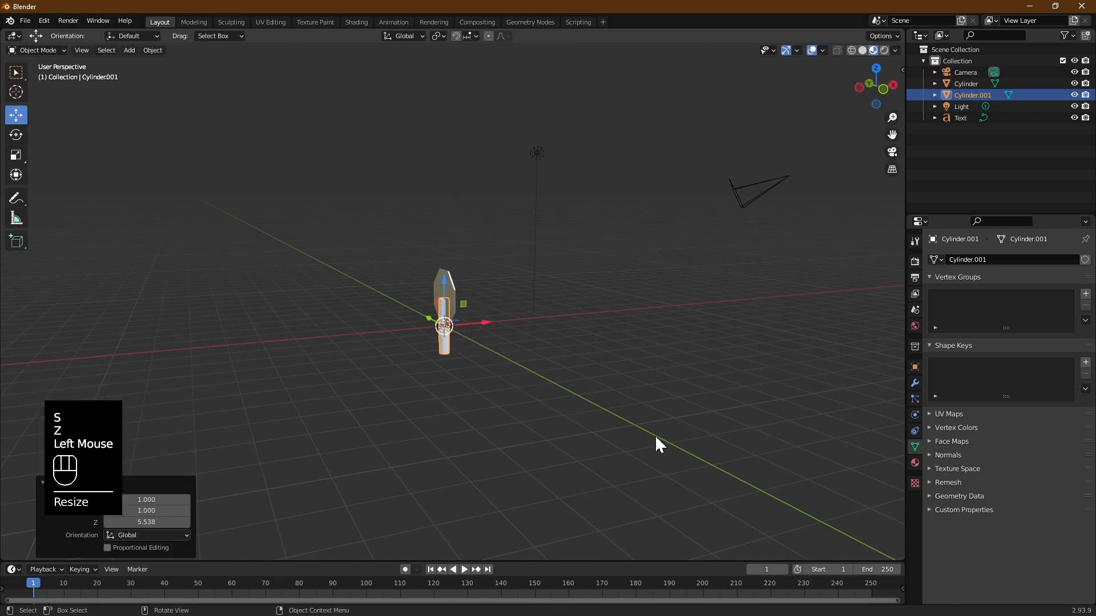
key(s)
key(z)
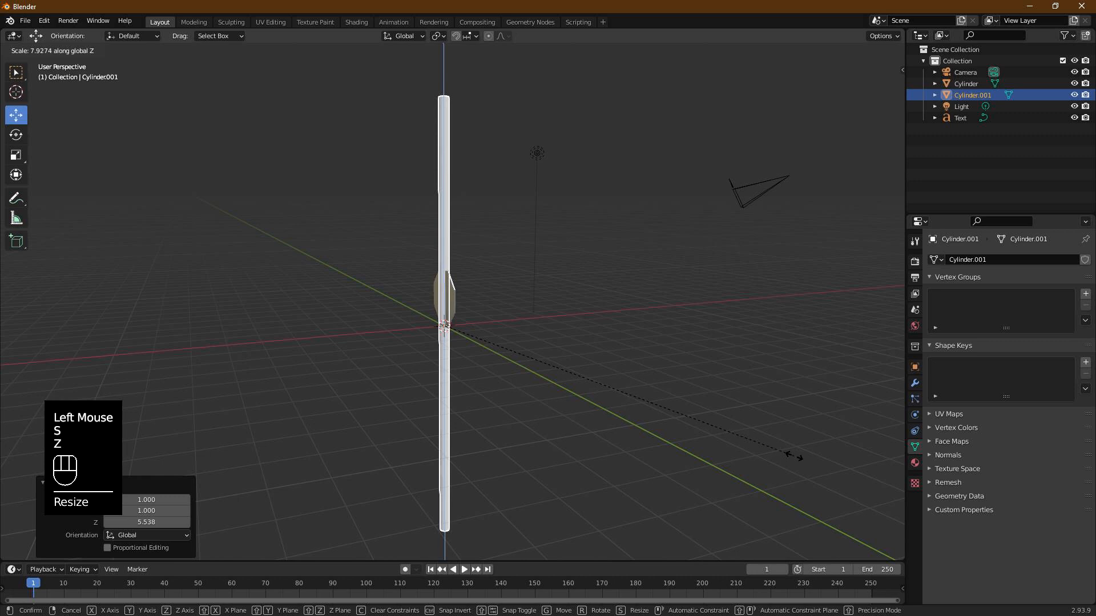
click(736, 431)
scroll(604, 220, down, 3)
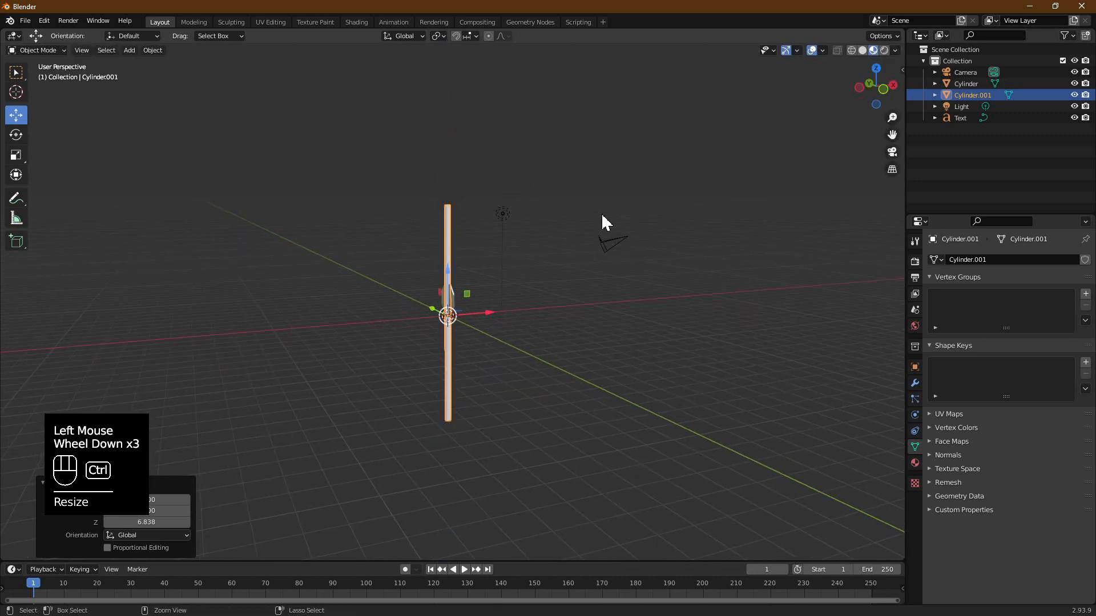
Apply the pole's scale and lower its mesh about 5.158 m along Z so its upper end sits behind the plate.
key(ctrl+a)
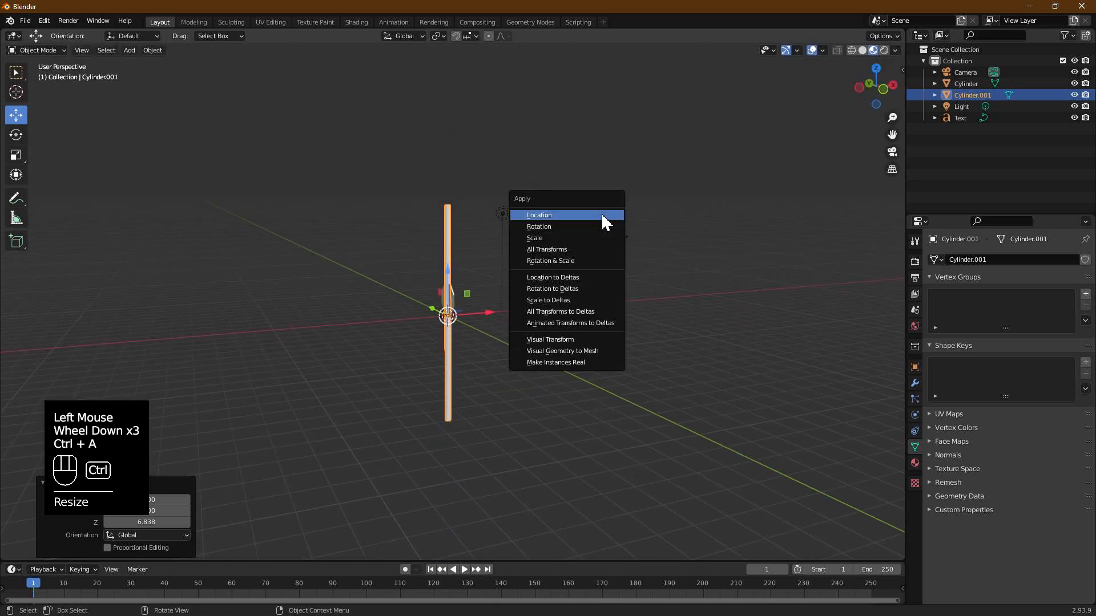
click(561, 238)
middle_drag(531, 293, 460, 279)
key(Tab)
key(g)
key(z)
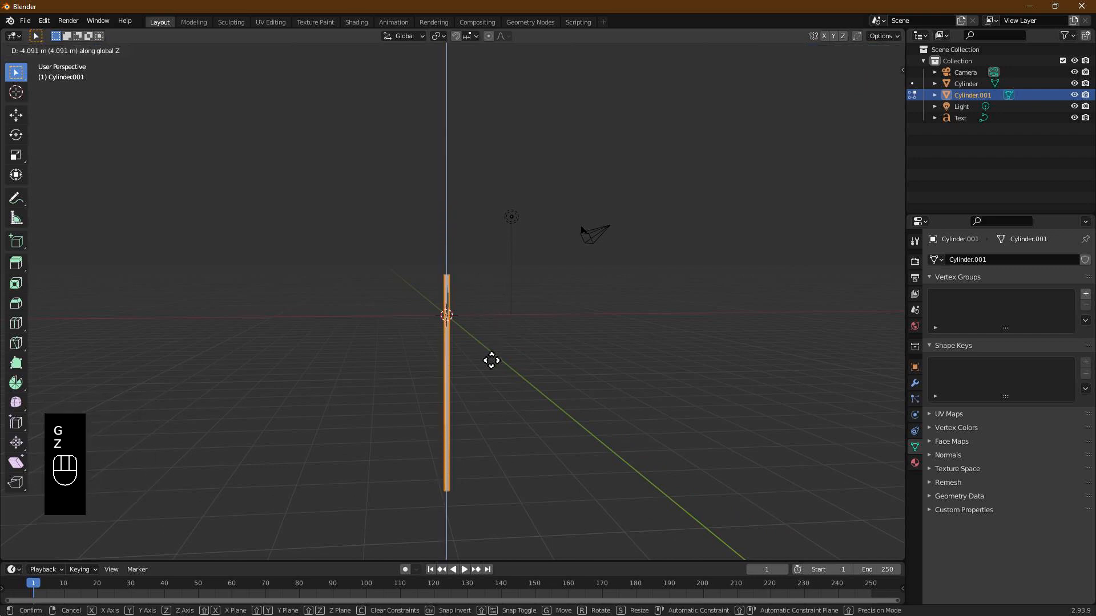
click(488, 361)
scroll(474, 297, up, 6)
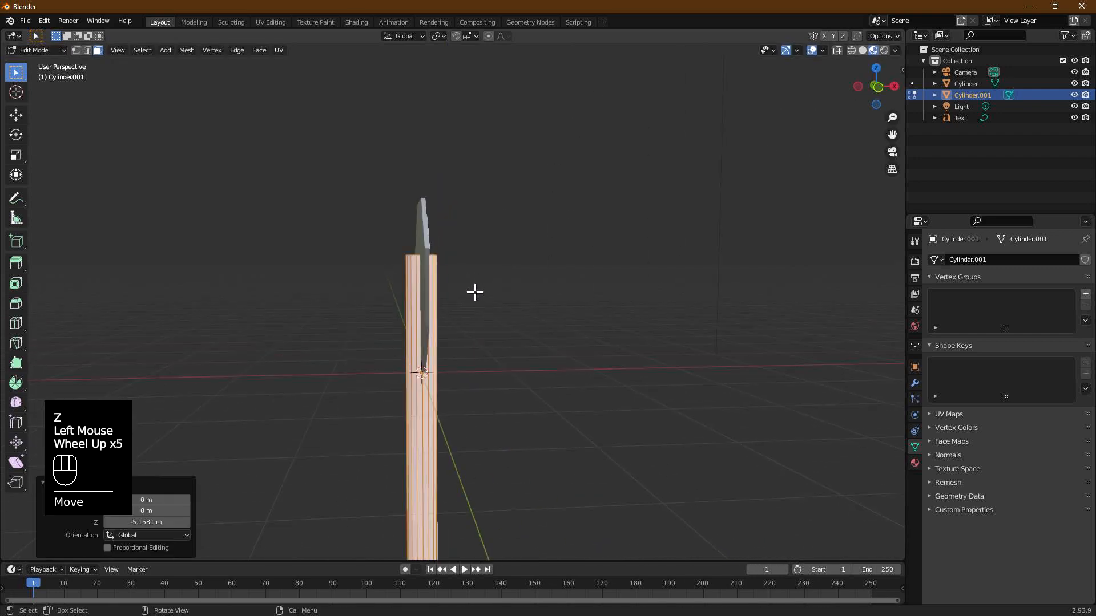
Thin the pole's mesh in X and Y only, scaling by about 0.619 and again by about 0.638.
middle_drag(450, 289, 512, 330)
key(s)
key(shift+z)
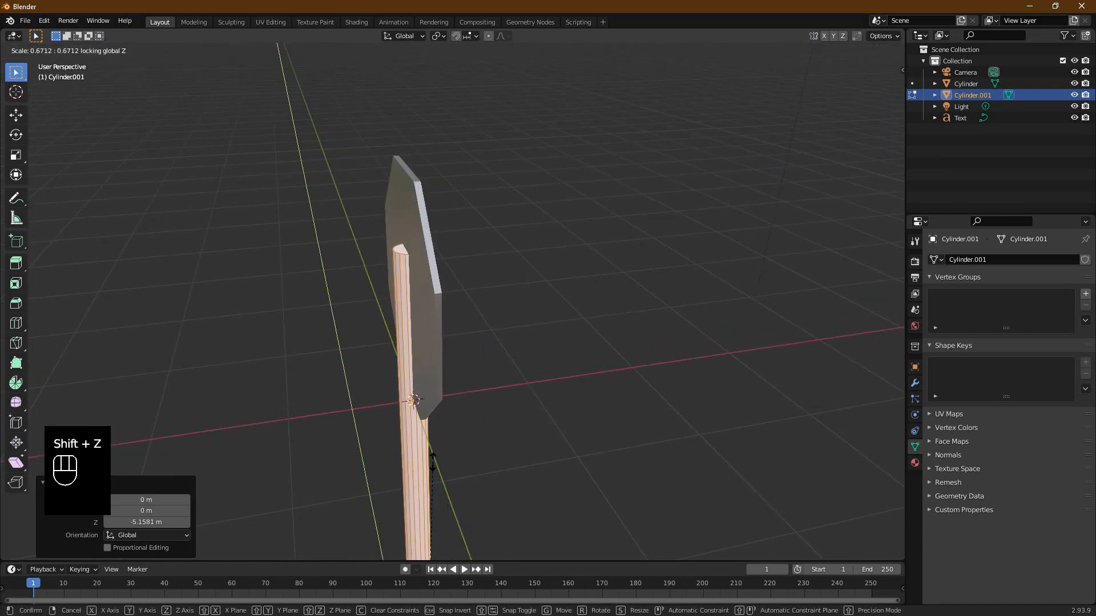
click(430, 483)
middle_drag(494, 418, 477, 404)
key(s)
key(shift+z)
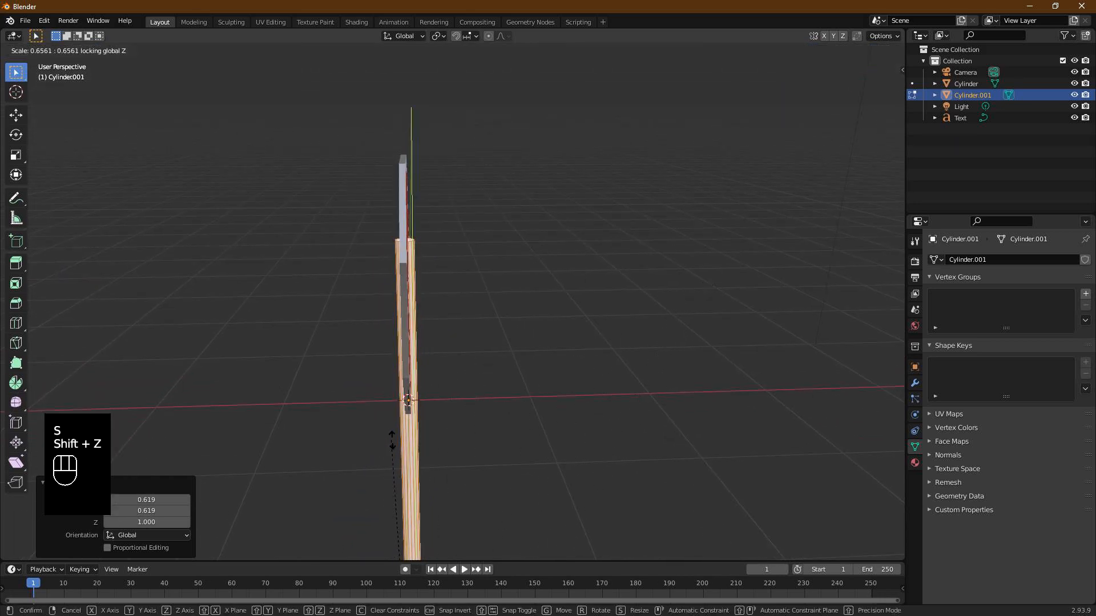
click(385, 445)
Move the pole's mesh about -0.109 m along X to the plate's back and leave mesh editing.
scroll(547, 422, down, 3)
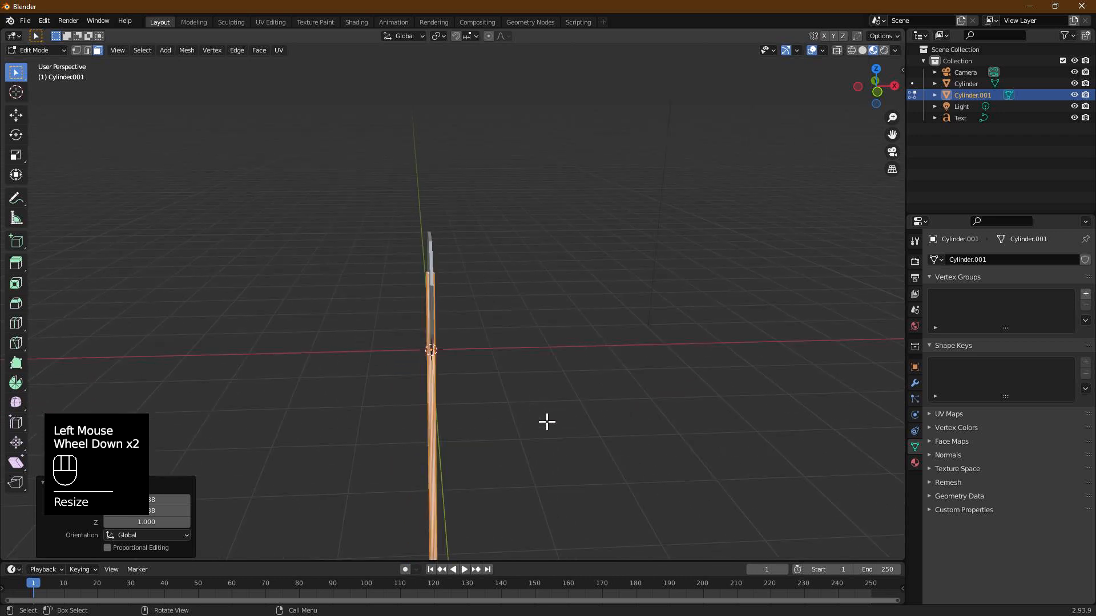
scroll(550, 396, up, 3)
key(g)
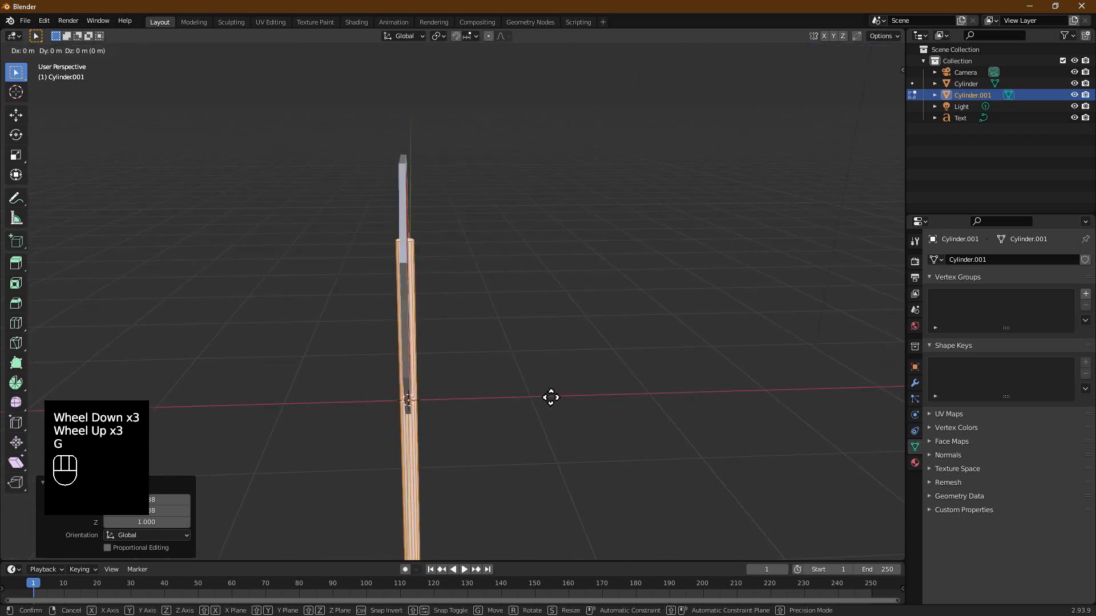
key(x)
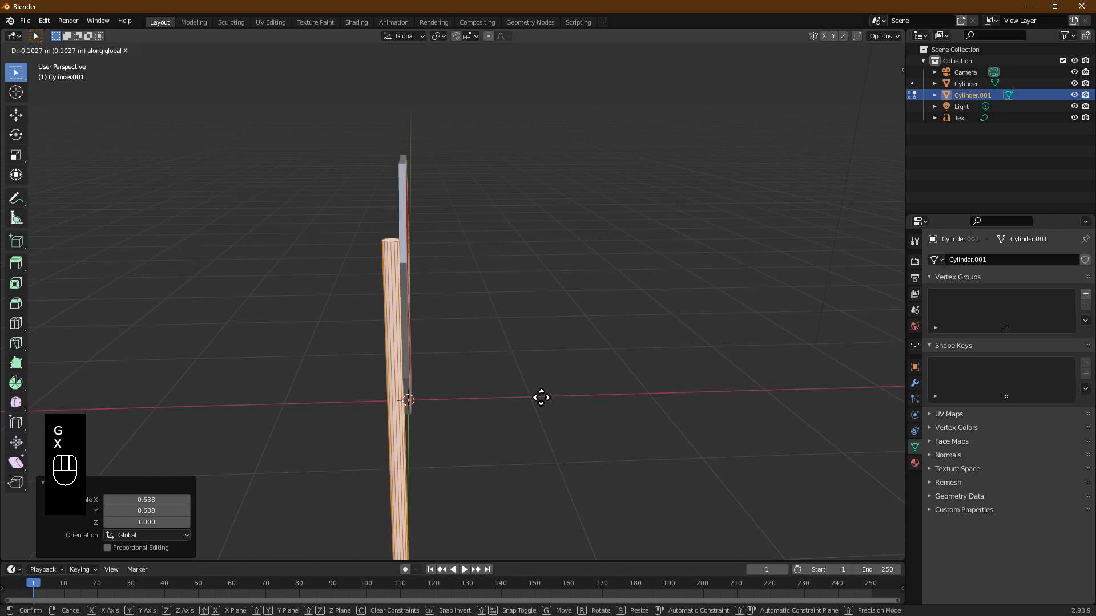
click(539, 397)
middle_drag(538, 396, 563, 371)
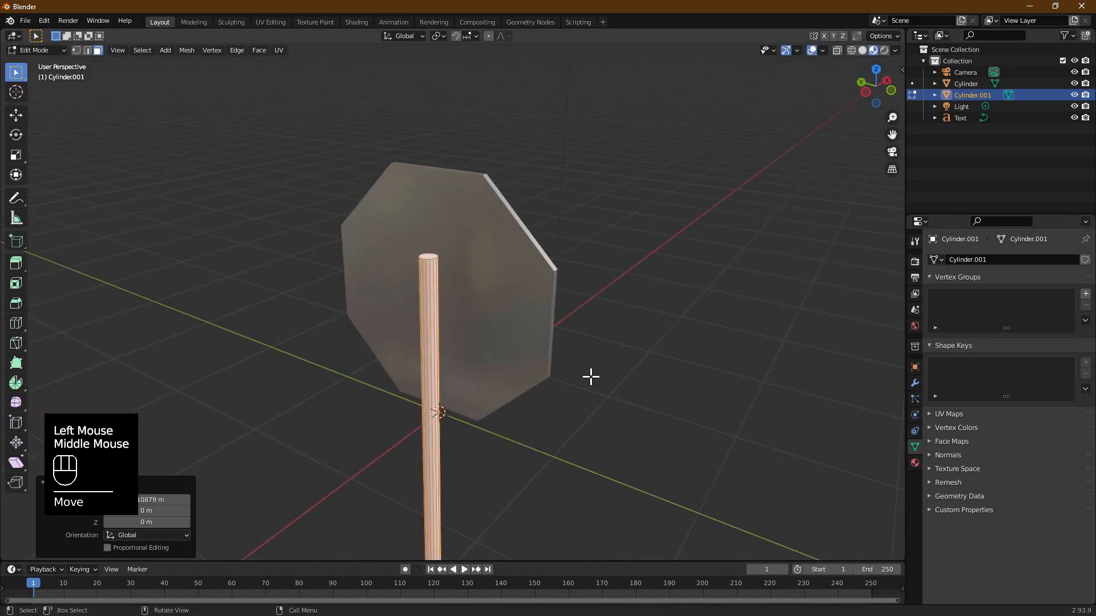
key(Tab)
Shade the pole smooth and enable Auto Smooth for its normals.
scroll(584, 379, down, 4)
middle_drag(508, 533, 486, 444)
scroll(445, 318, up, 4)
click(421, 252)
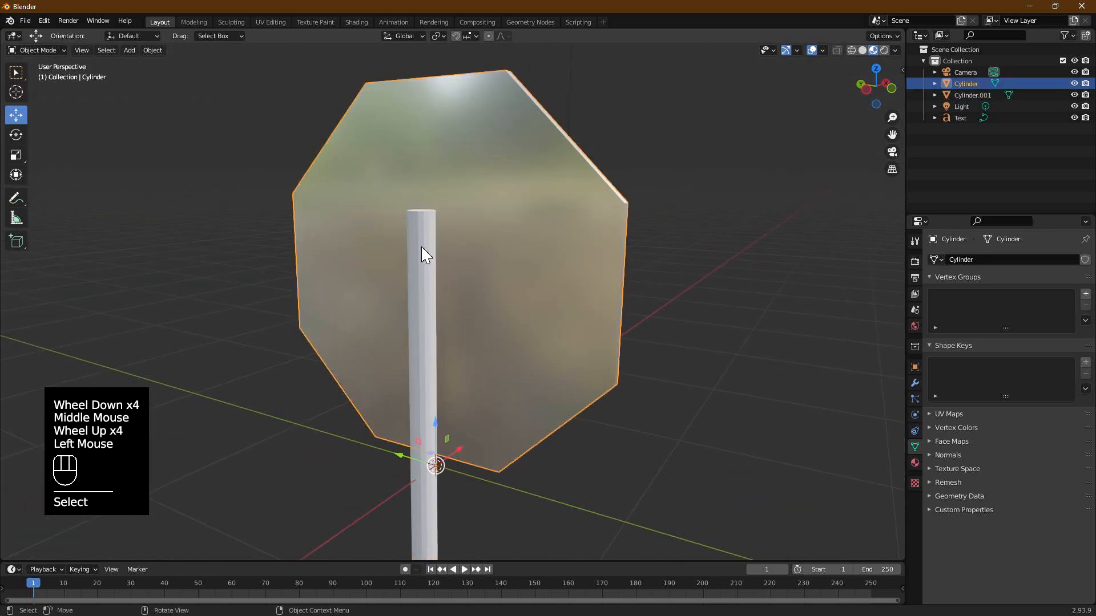
click(421, 251)
right_click(421, 249)
click(423, 248)
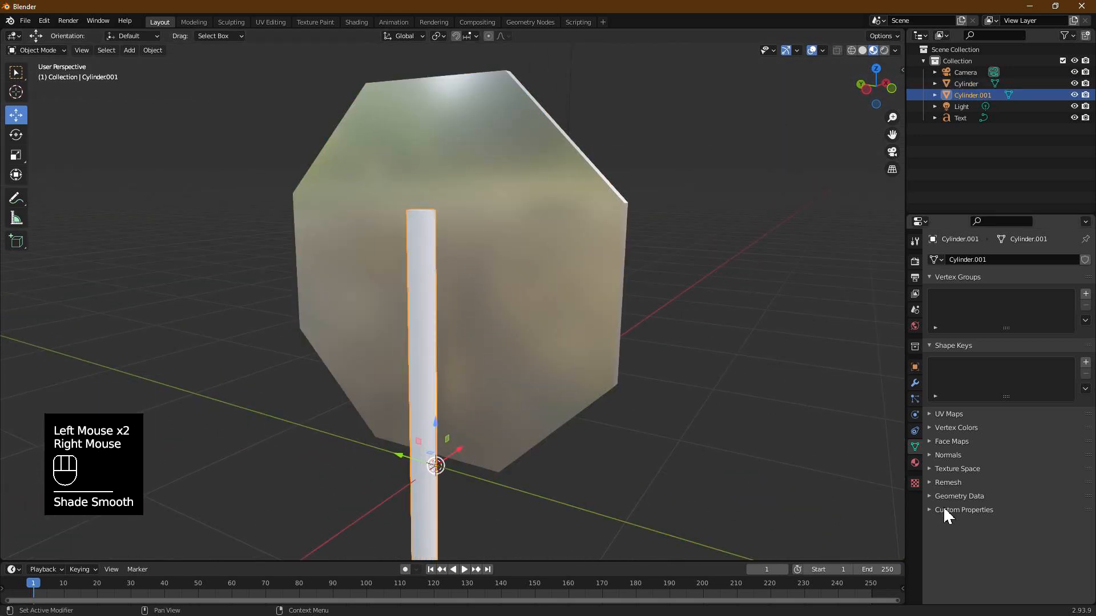
click(914, 463)
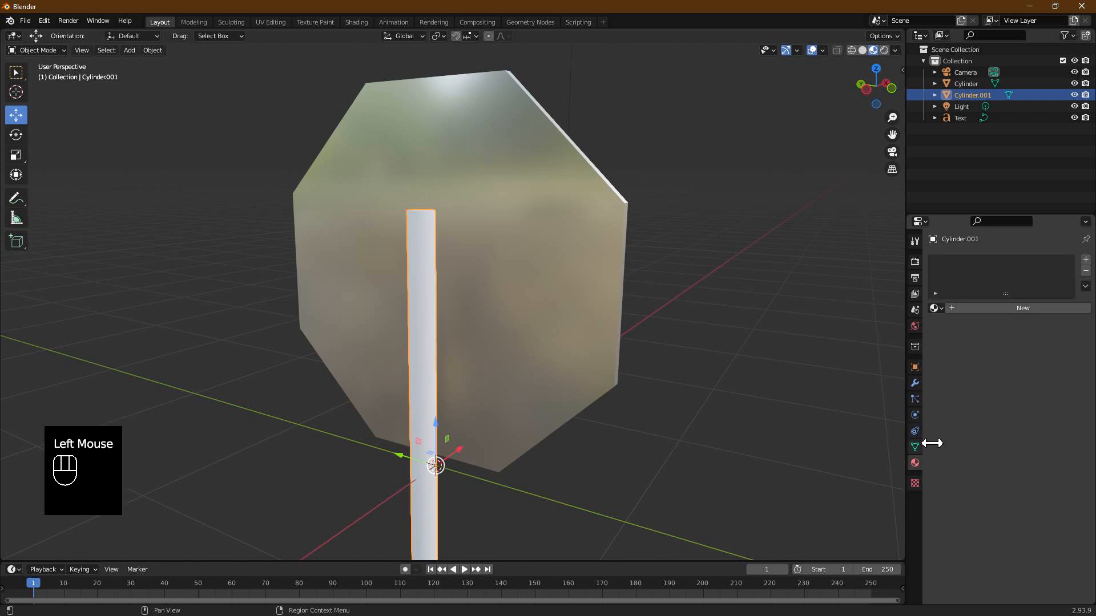
click(915, 447)
click(936, 457)
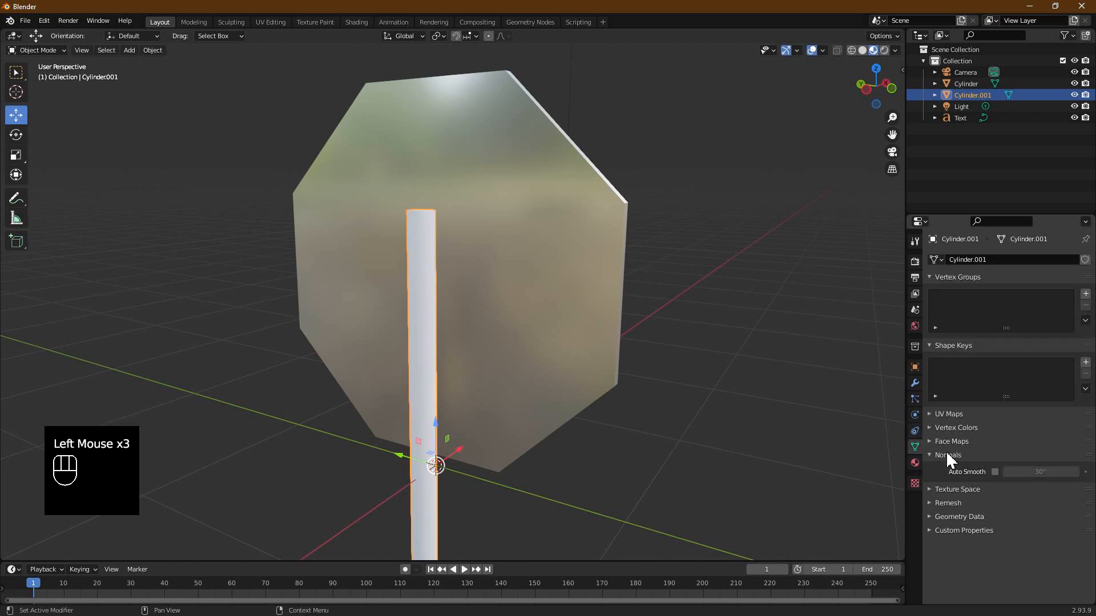
click(995, 471)
Create a new material for the pole and name it Pole.
click(914, 464)
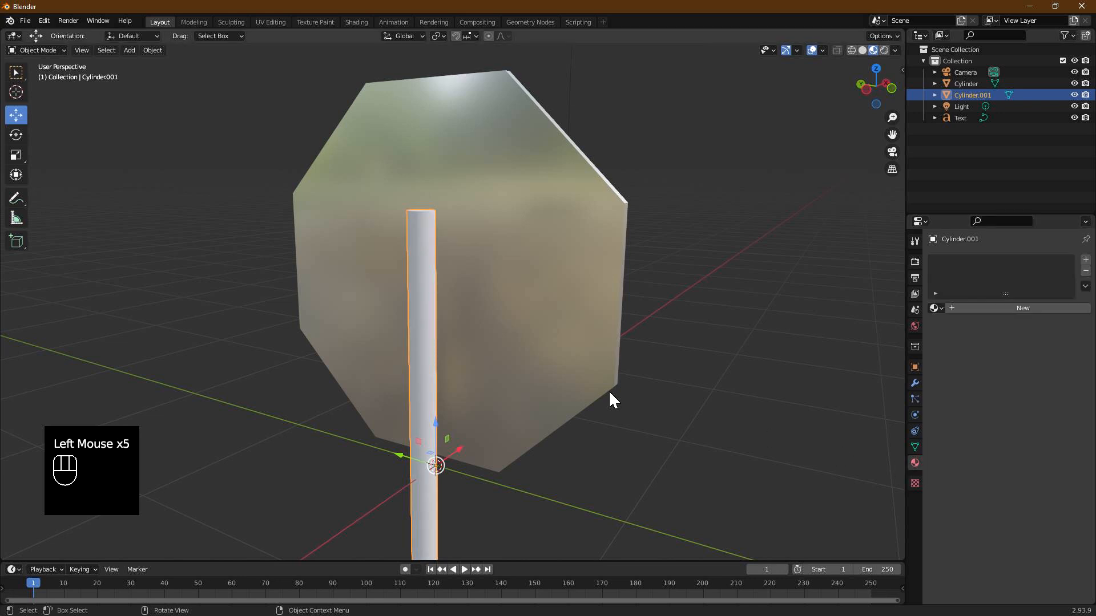
middle_drag(675, 414, 591, 388)
key(Tab)
key(Tab)
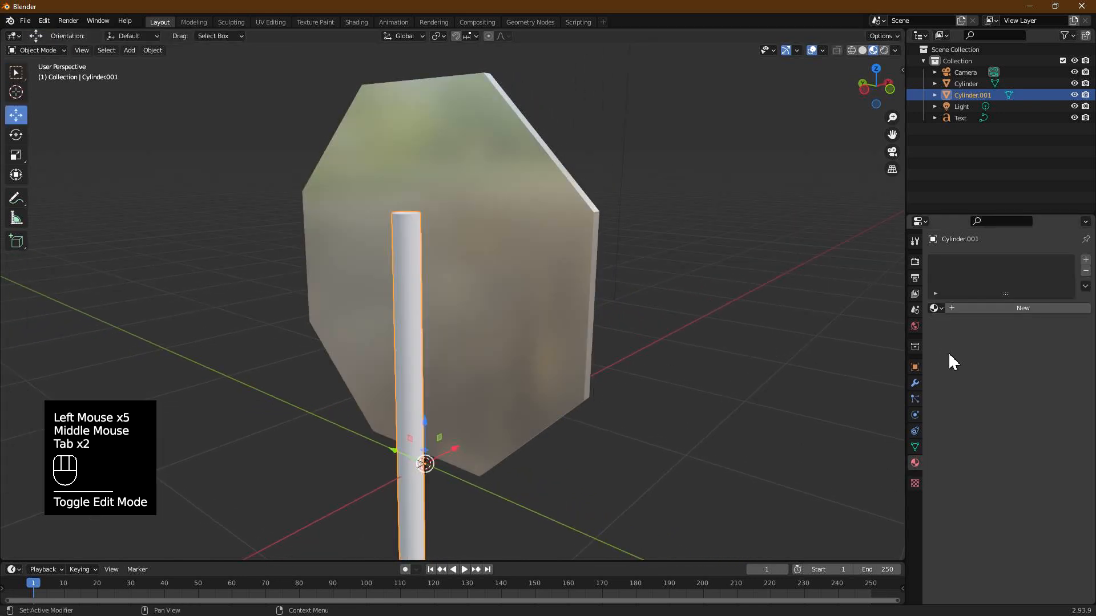
click(973, 308)
double_click(977, 308)
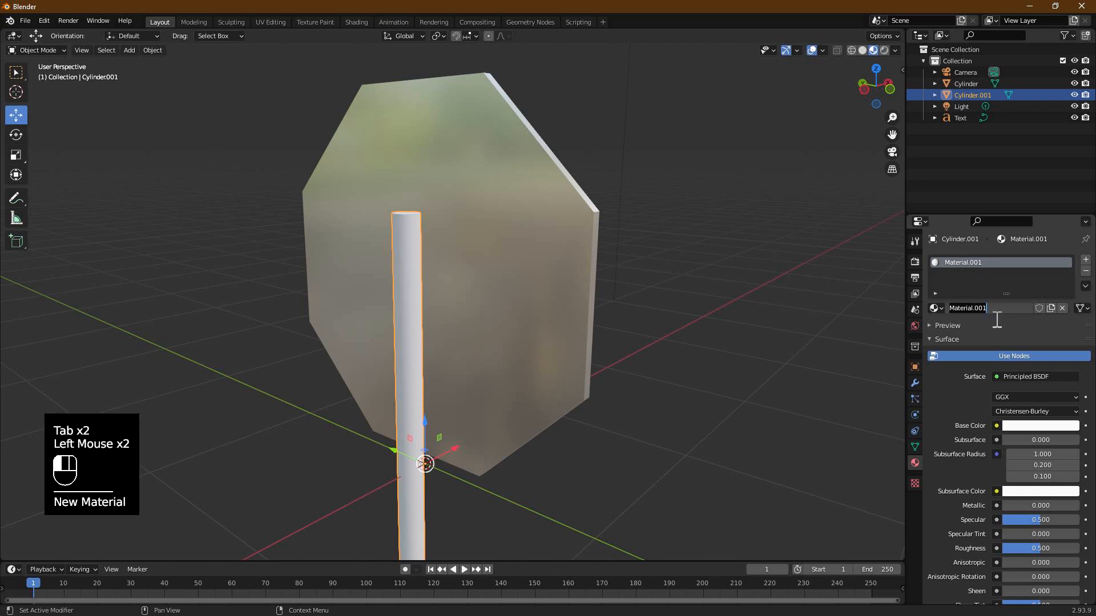
text(Pole)
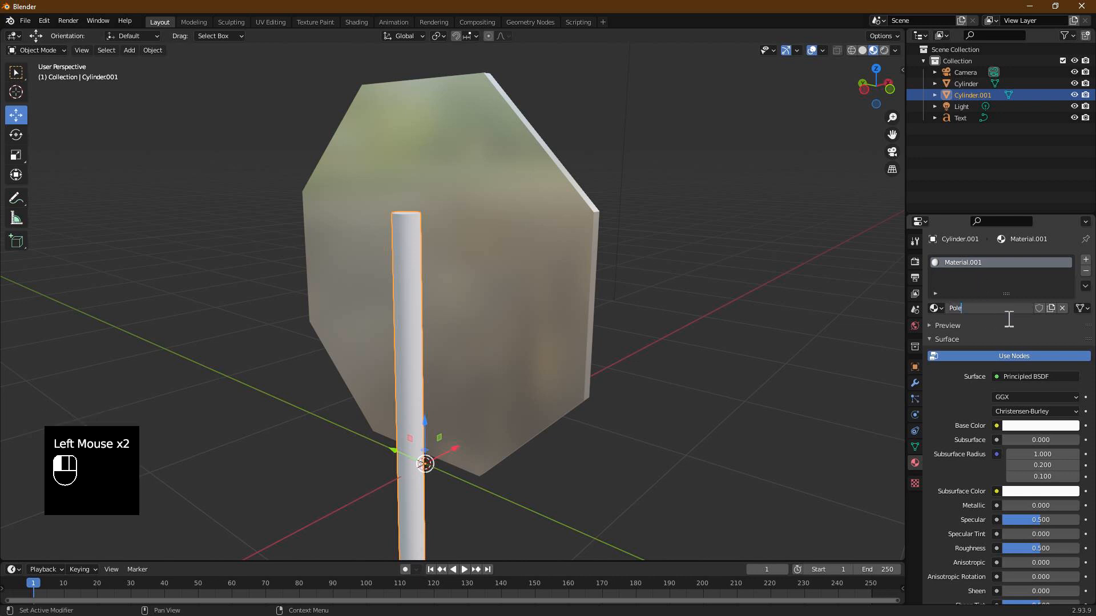
key(Return)
Give the Pole material a dark grey base color, metallic about 0.926 and roughness about 0.147.
click(1019, 427)
click(1071, 319)
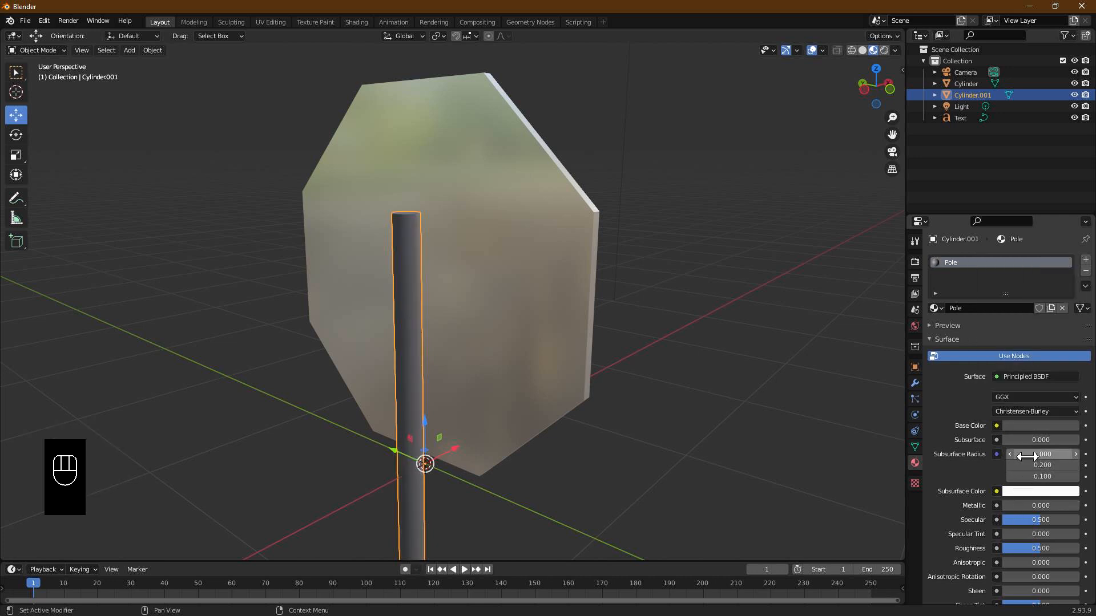
drag(1025, 506, 1065, 513)
drag(1035, 549, 1014, 549)
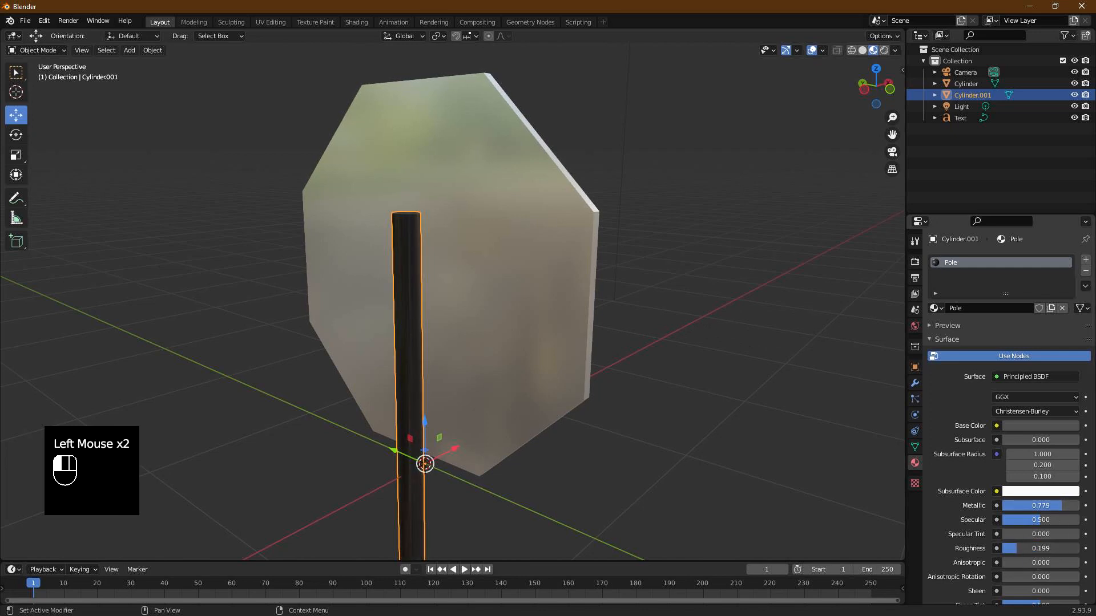
drag(1064, 506, 1073, 506)
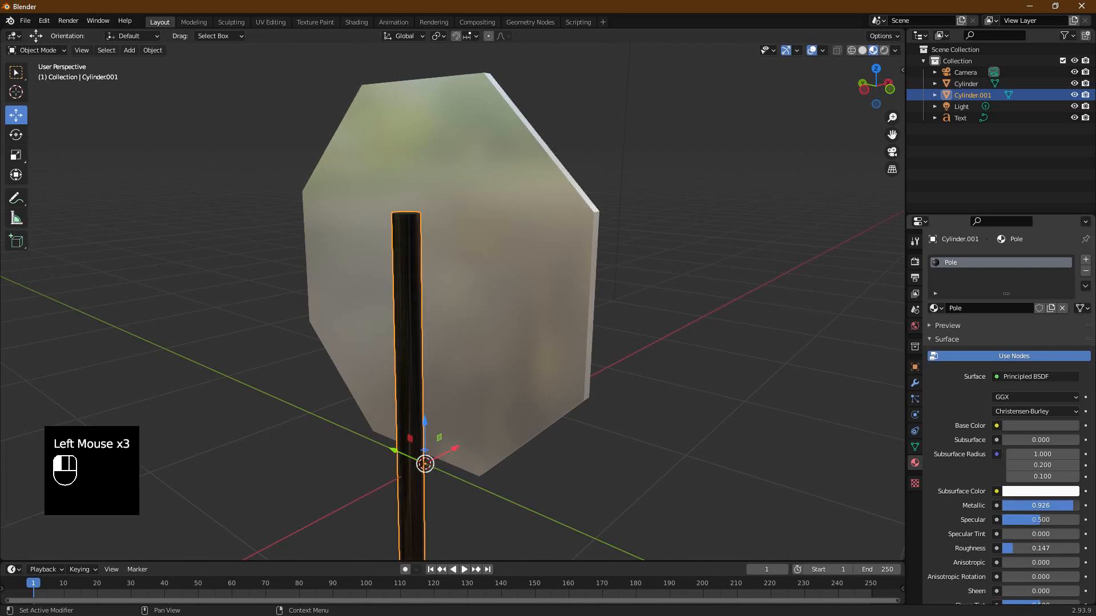
Assign the Pole material to all of the pole's faces in mesh editing and deselect them.
middle_drag(668, 384, 737, 337)
middle_drag(443, 334, 482, 340)
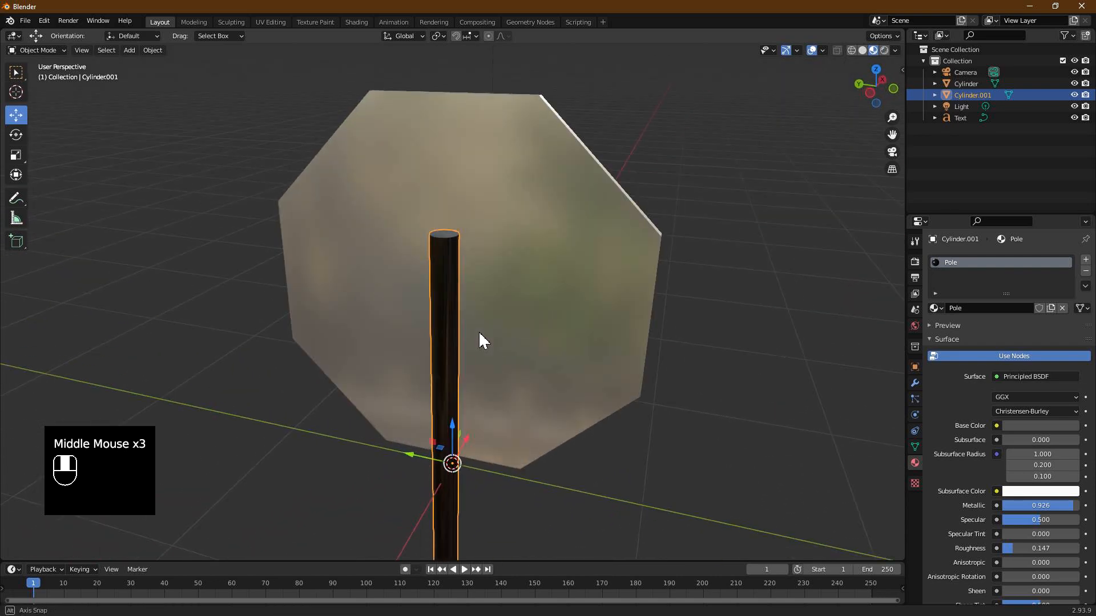
key(Tab)
middle_drag(566, 342, 562, 323)
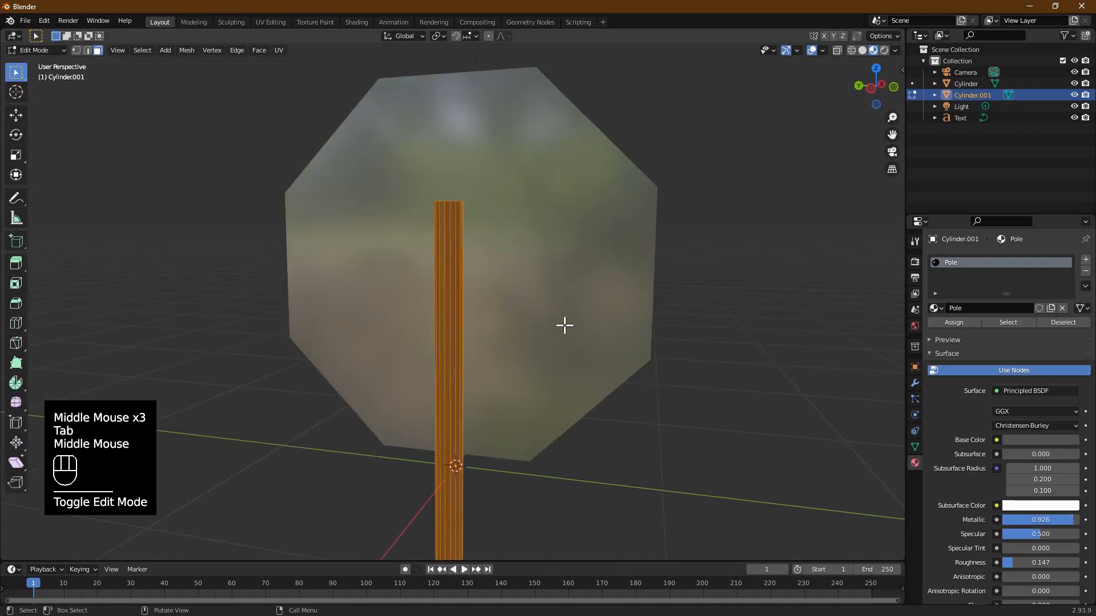
click(954, 321)
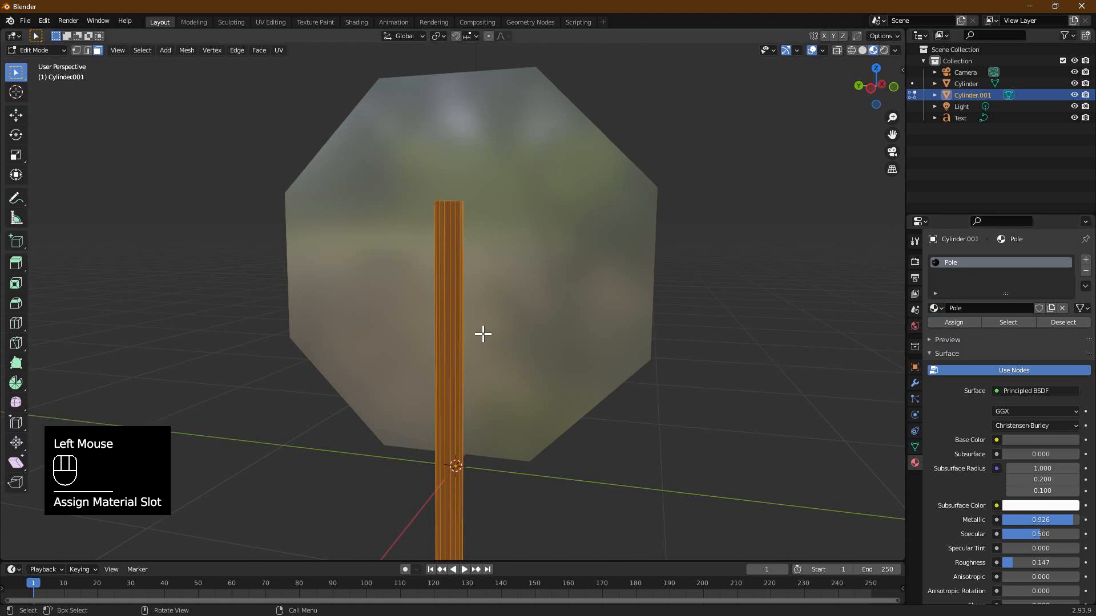
middle_drag(495, 335, 488, 329)
scroll(516, 452, down, 4)
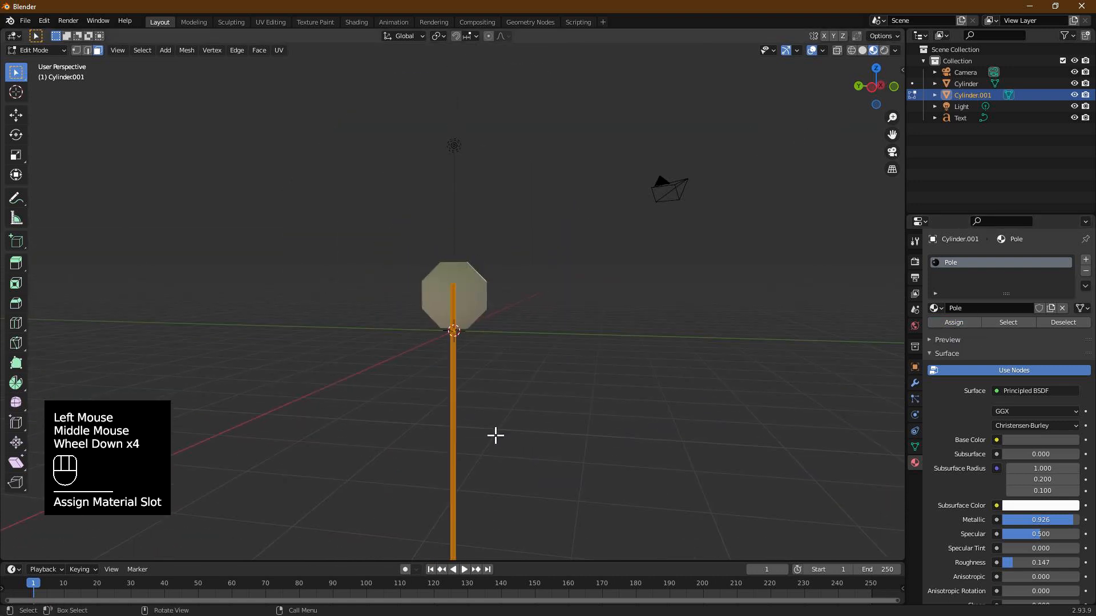
click(477, 413)
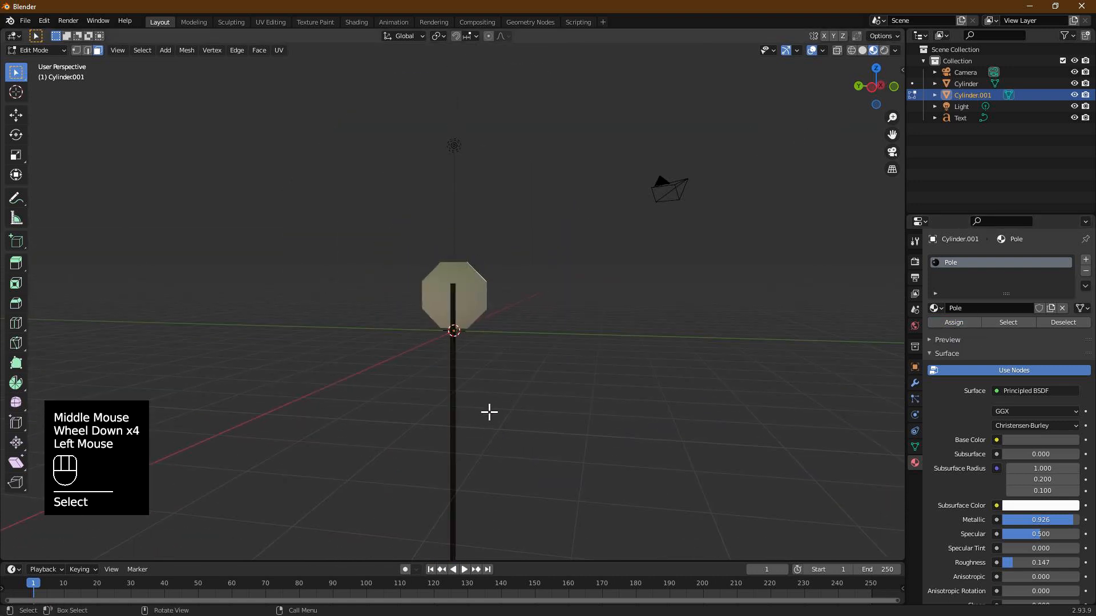
Add a single loop cut around the pole and slide it up near the pole's upper end, factor about -0.951.
key(ctrl+r)
click(455, 414)
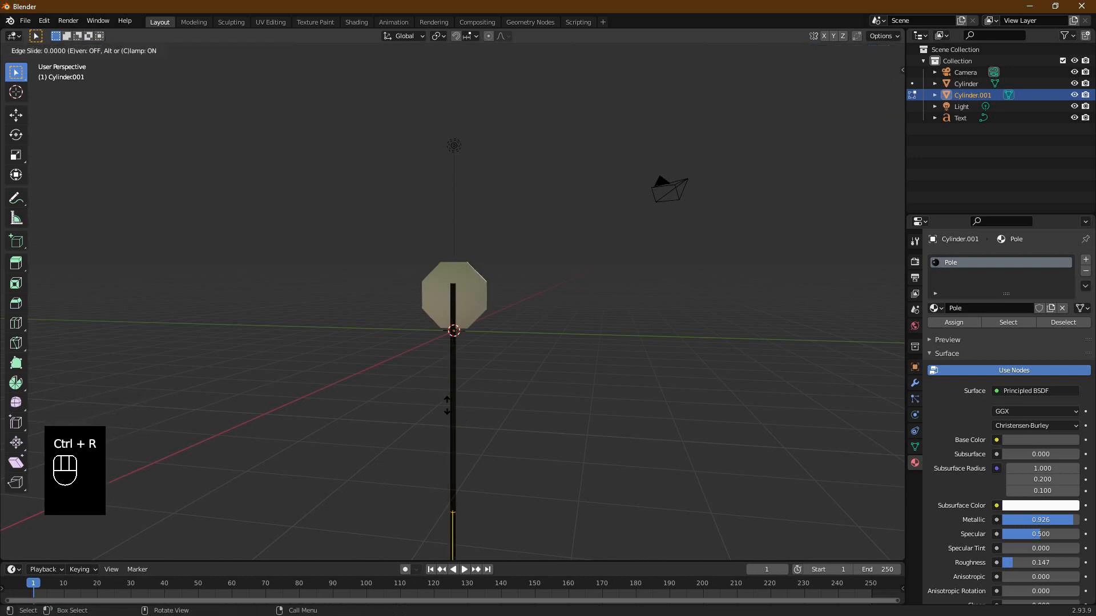
click(485, 220)
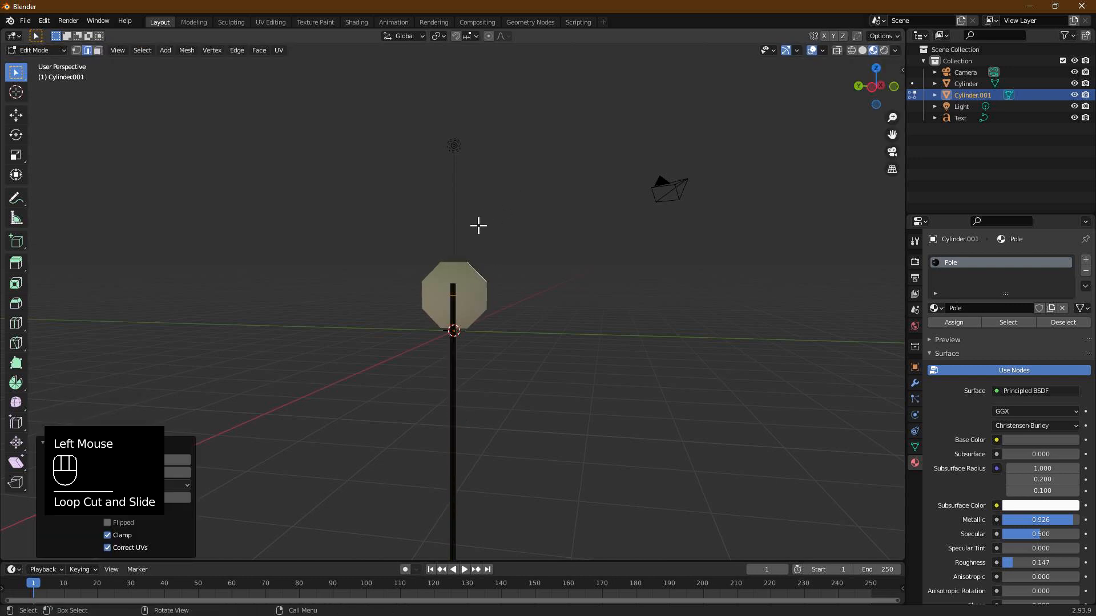
Move the new edge loop up the pole by about 0.188 m along the Z axis.
scroll(480, 255, up, 4)
middle_drag(482, 262, 514, 298)
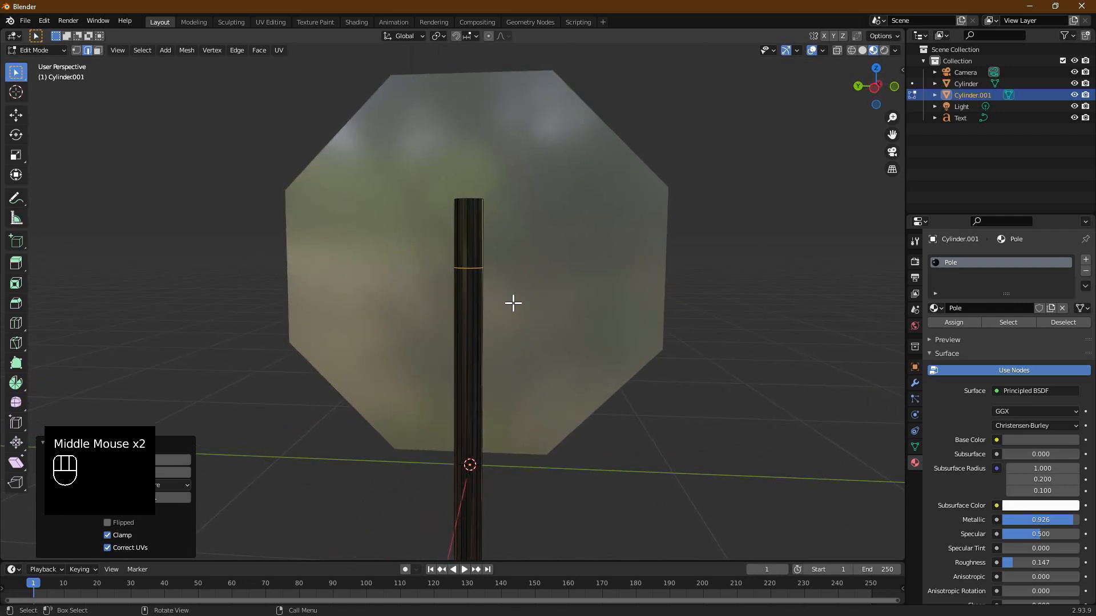
key(g)
key(z)
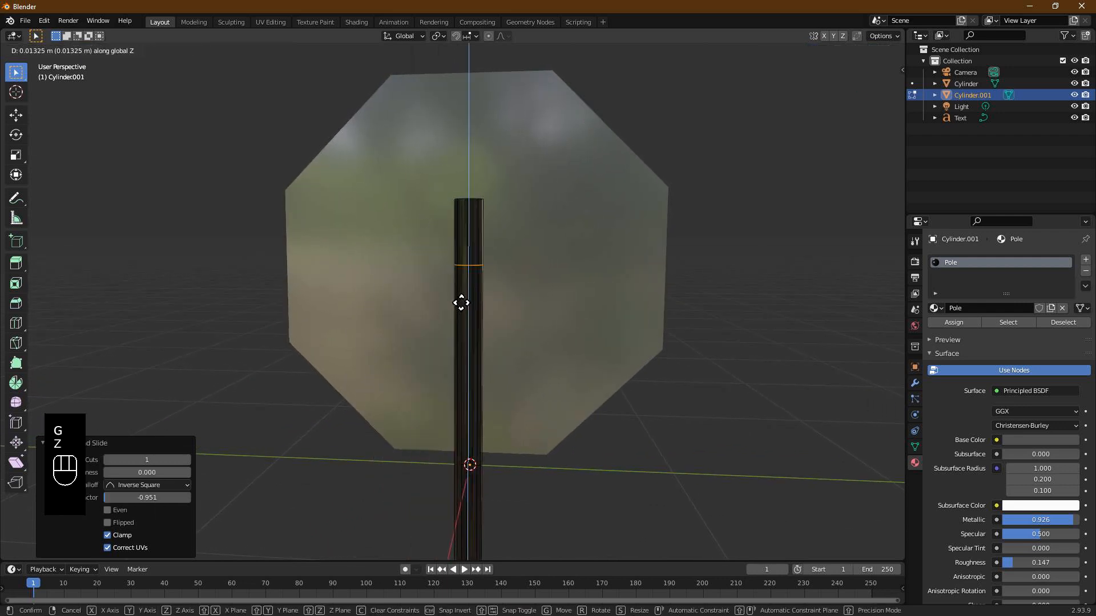
click(474, 264)
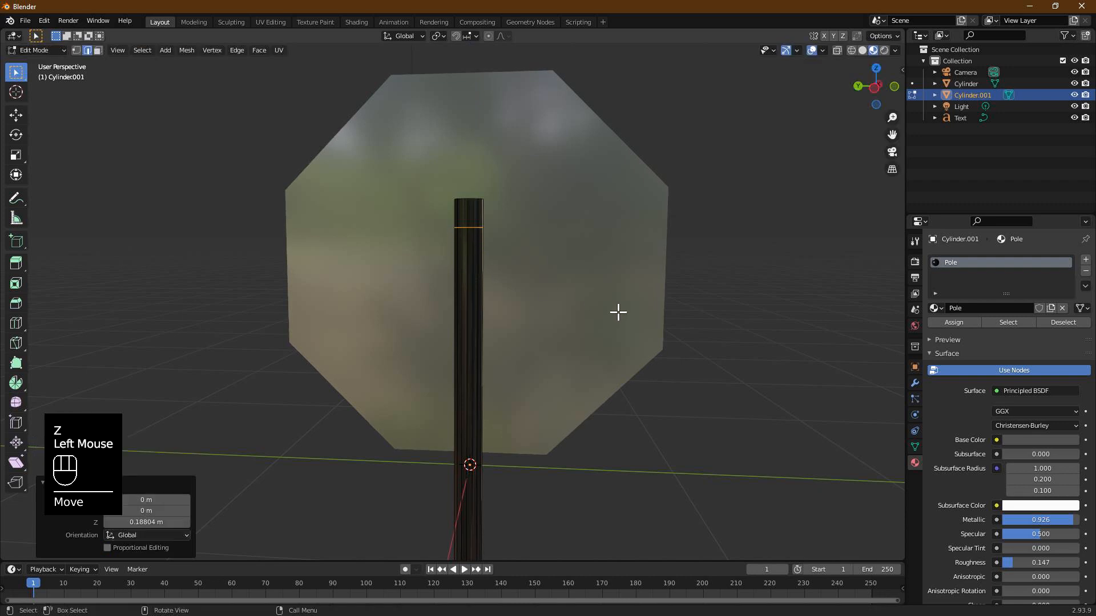
Add a second loop cut around the pole, just above the first one.
key(ctrl+r)
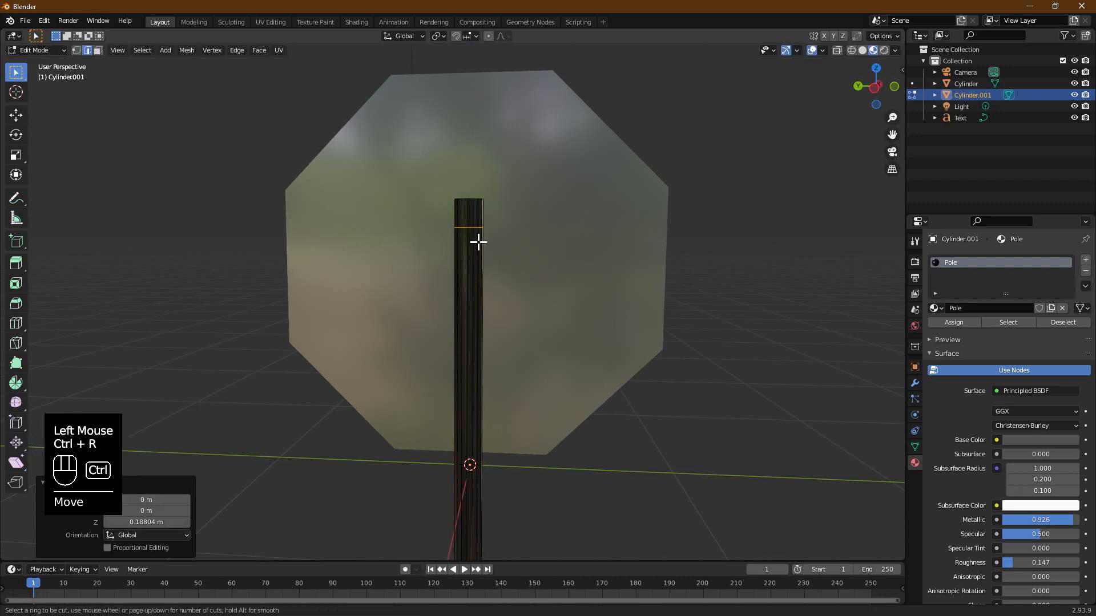
click(484, 223)
click(476, 218)
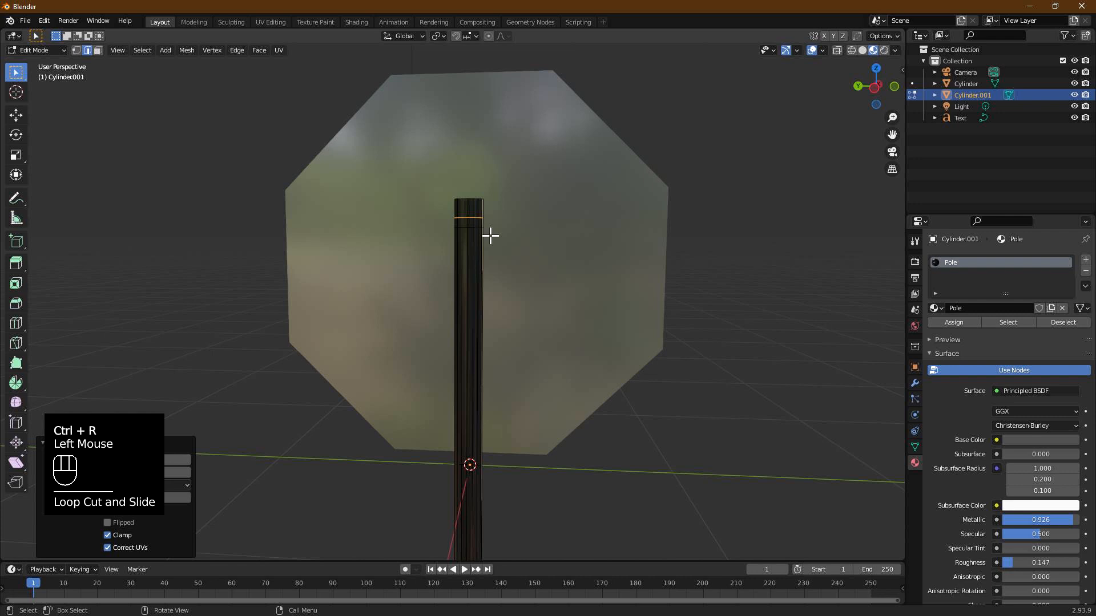
Move the lower edge loop down behind the plate's lower part, and the upper loop down about 0.096 m.
double_click(483, 235)
alt+click(482, 234)
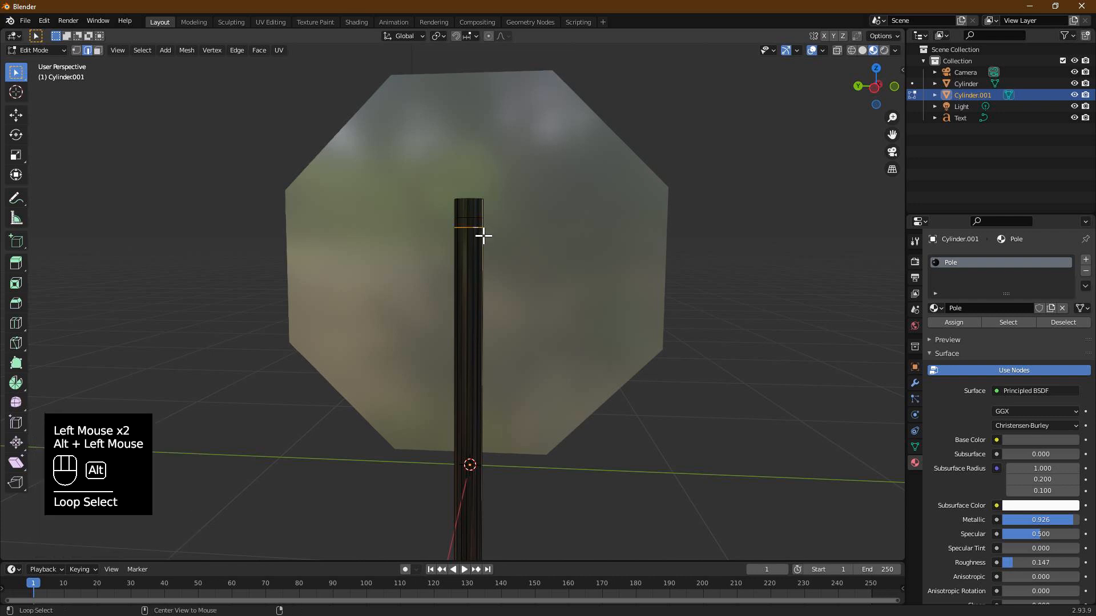
click(17, 116)
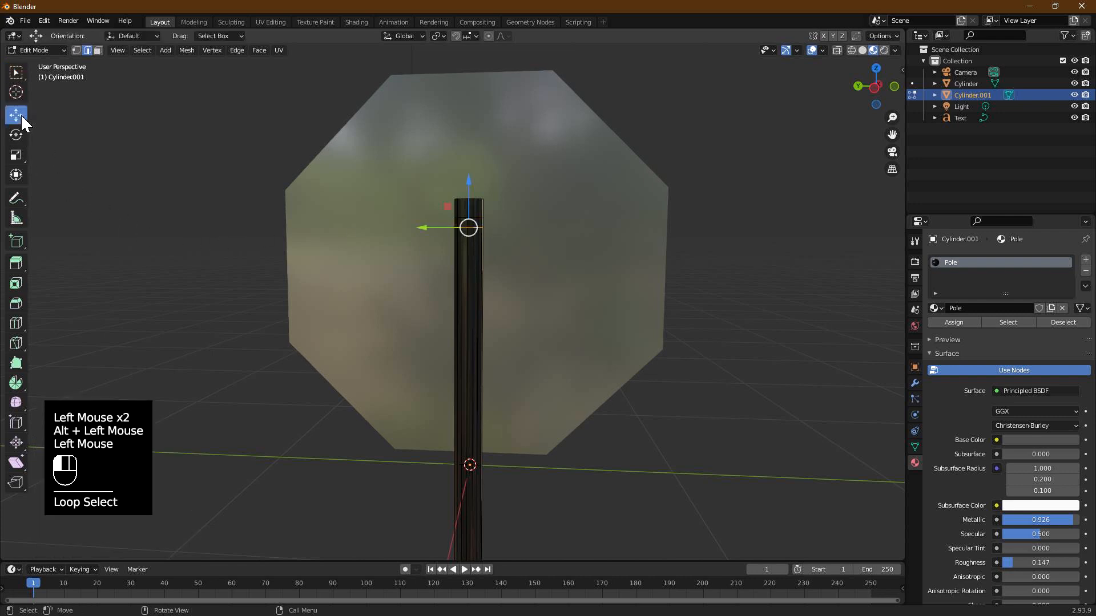
drag(477, 191, 511, 352)
click(475, 220)
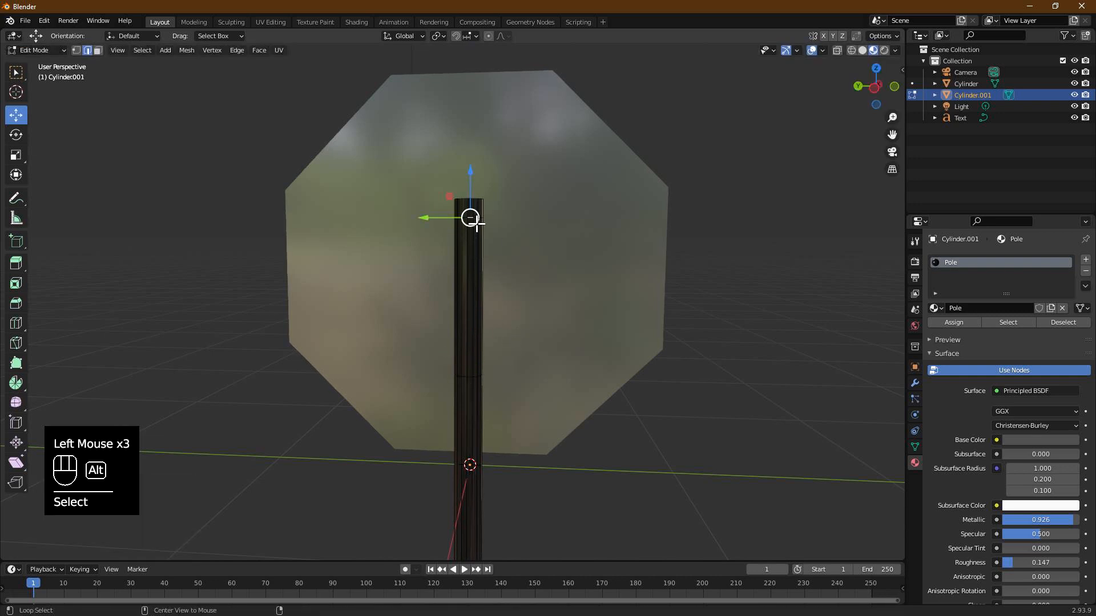
alt+click(473, 210)
drag(469, 184, 483, 202)
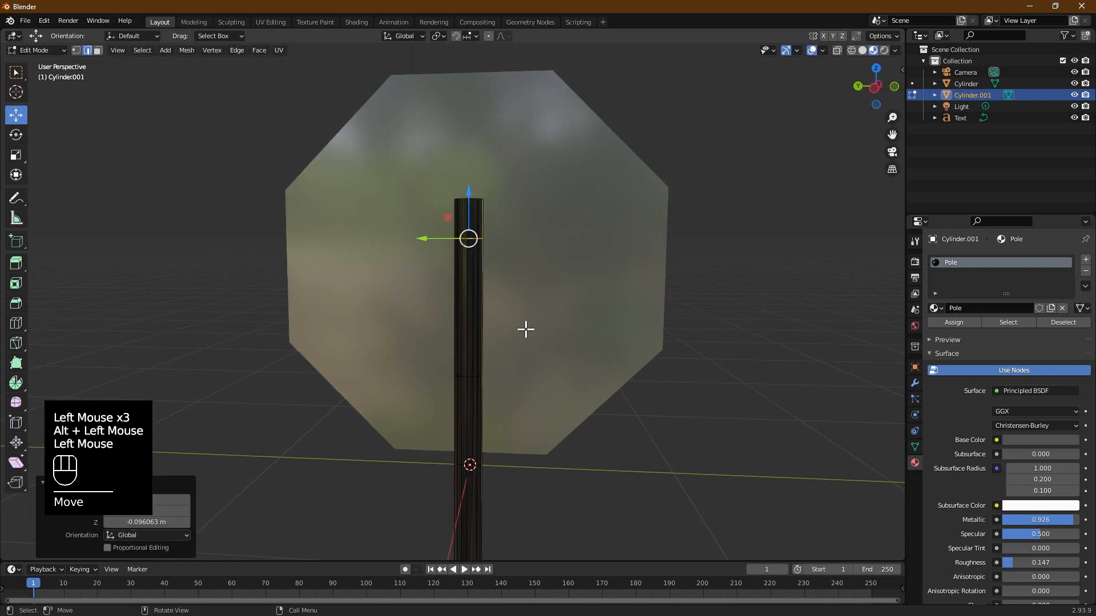
Bevel both edge loops on the pole into bands with a width of about 0.034 m and one segment.
alt+shift+click(482, 381)
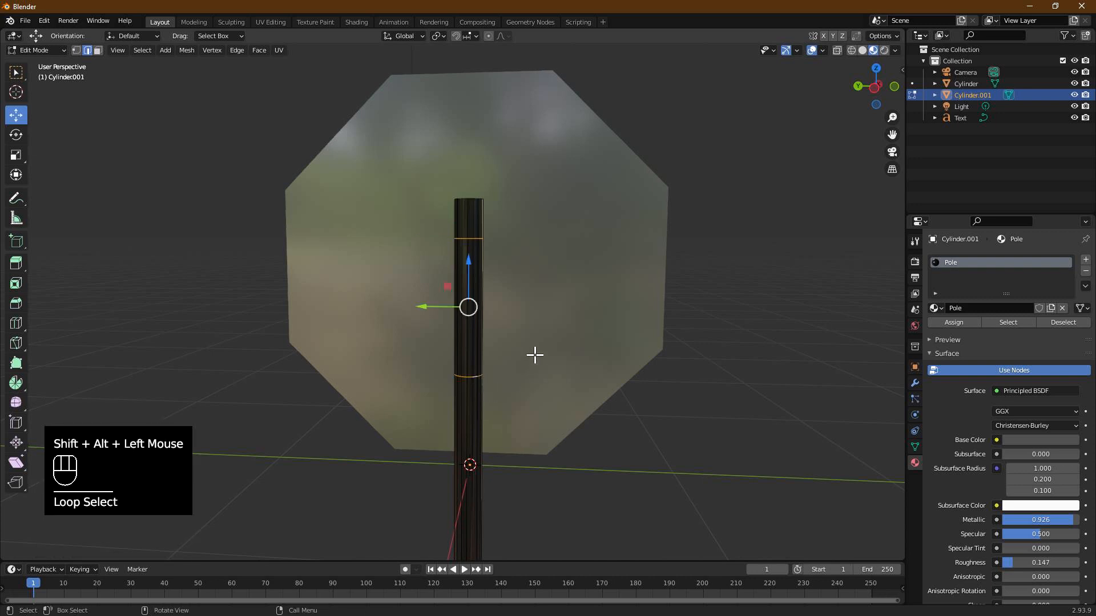
key(ctrl+b)
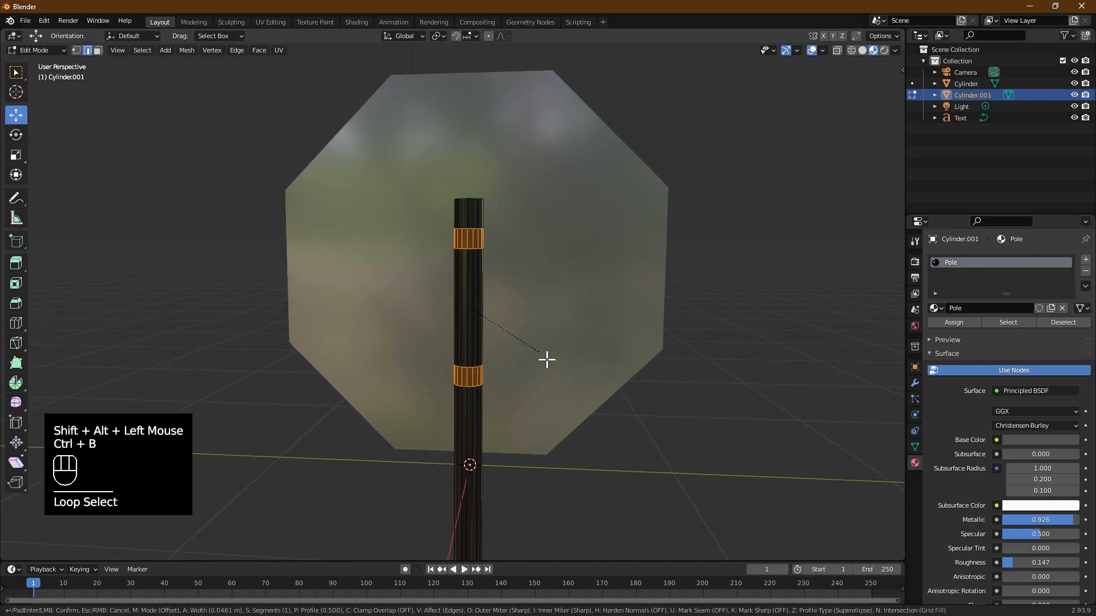
click(544, 358)
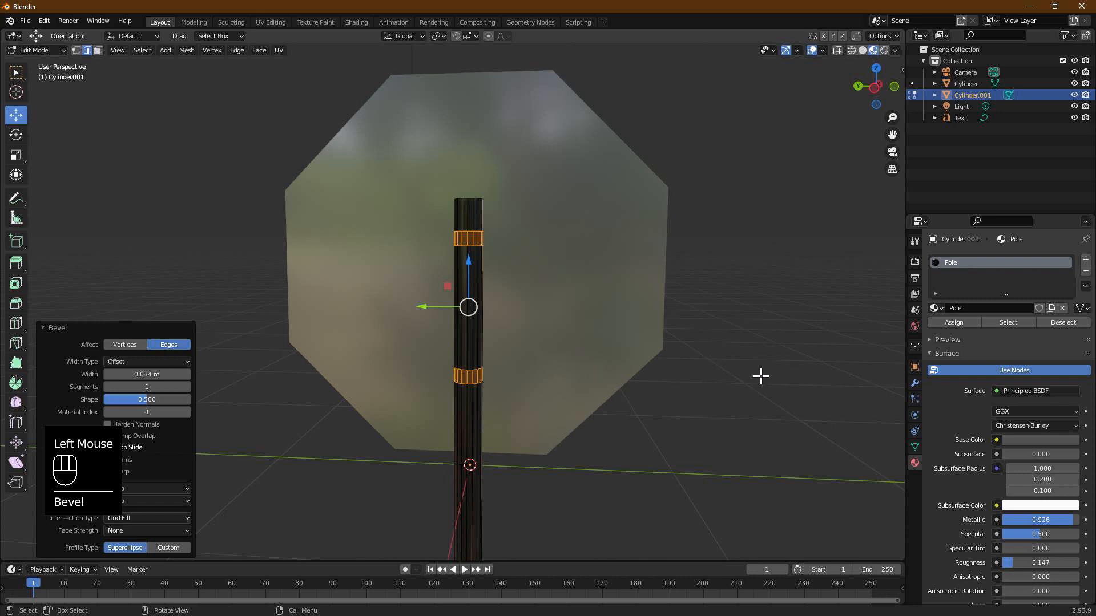
Add a second material slot to the pole with a new material named Clamp.
click(1085, 260)
click(972, 273)
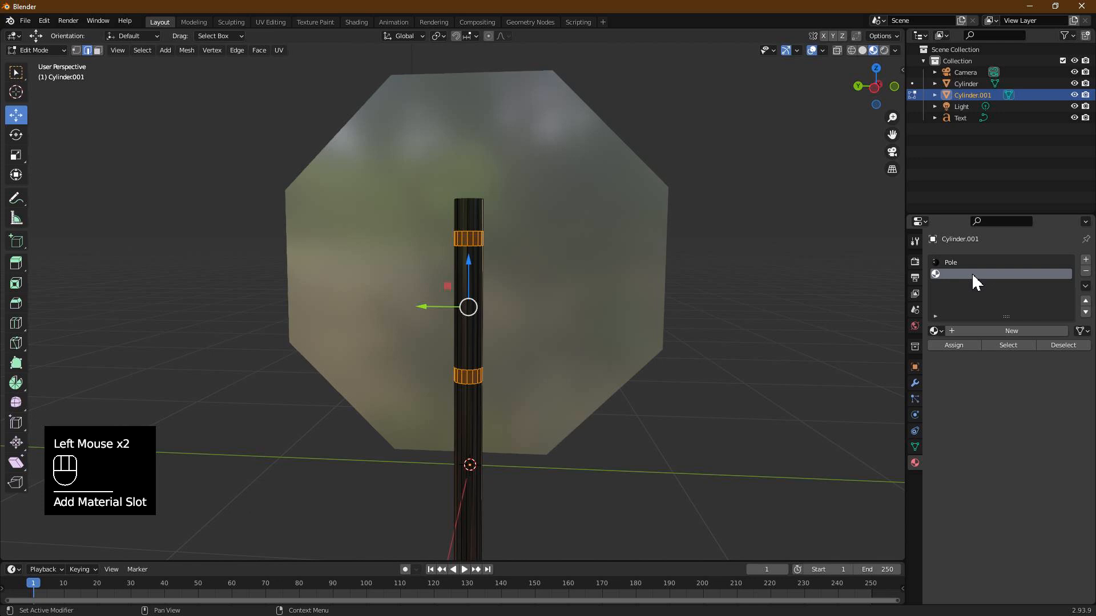
click(988, 331)
text(C)
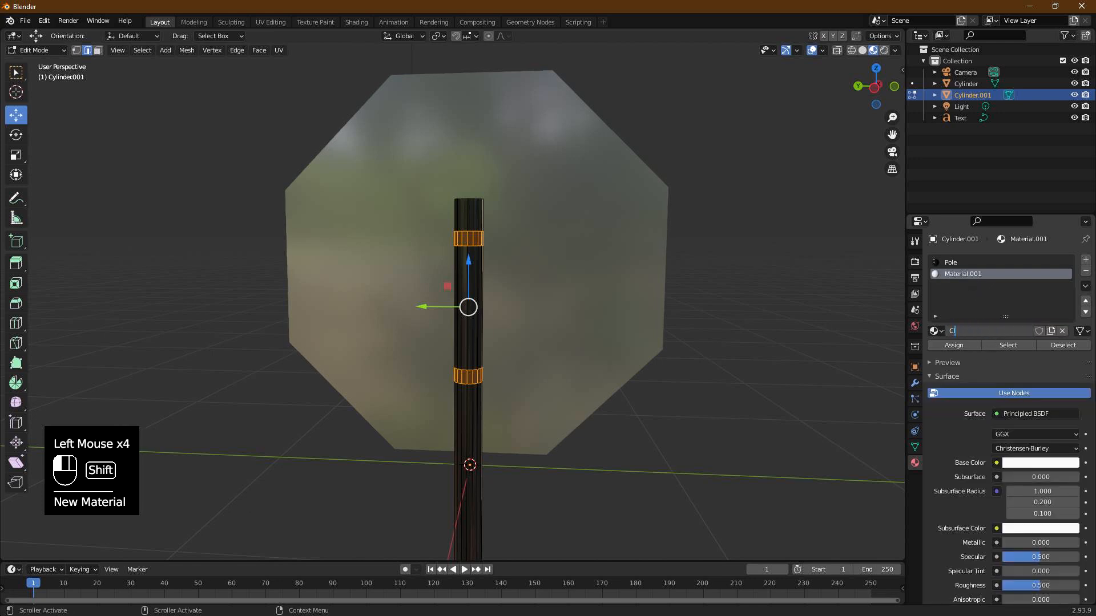
text(lamp)
key(Return)
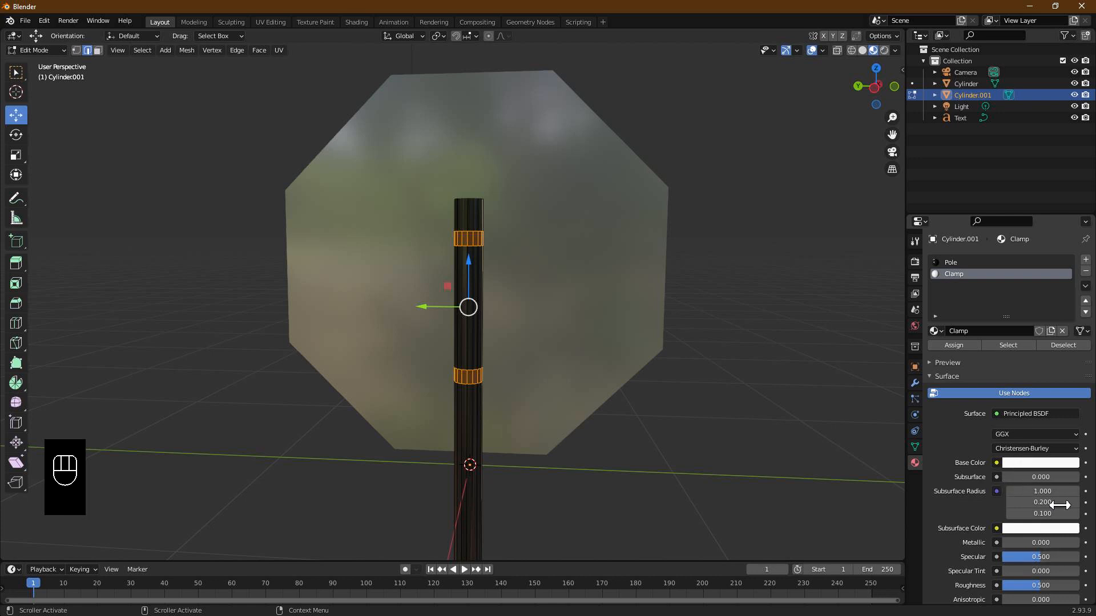
Give the Clamp material a light grey base color, metallic 1.0 and roughness about 0.301.
click(1043, 465)
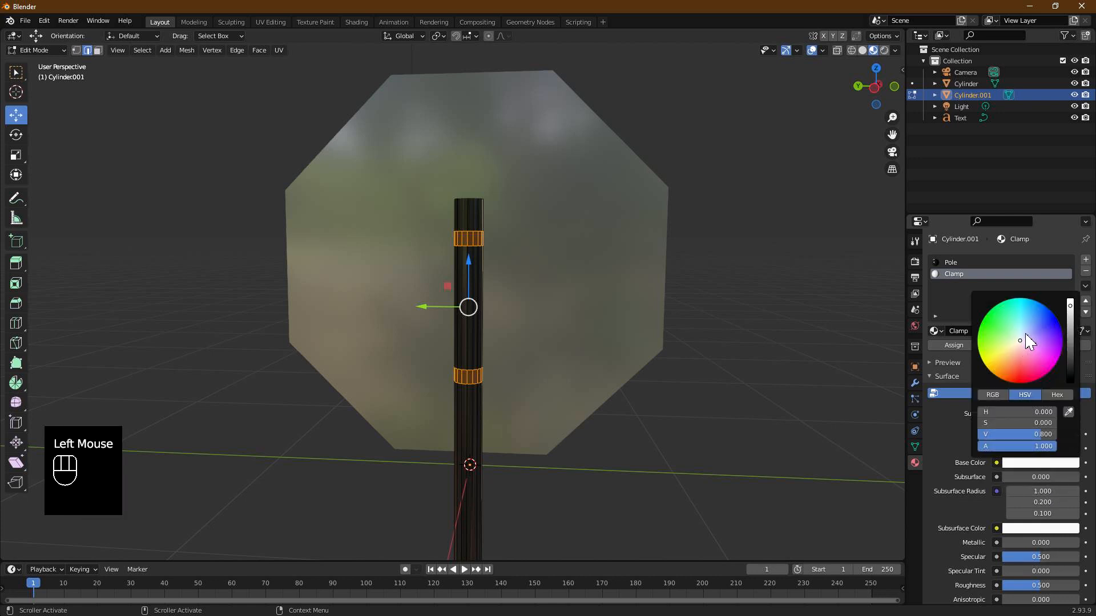
click(1070, 345)
drag(1007, 543, 1078, 549)
drag(1041, 588, 1034, 588)
Assign the Clamp material to the two selected bands on the pole.
middle_drag(754, 382, 606, 318)
key(Tab)
key(Tab)
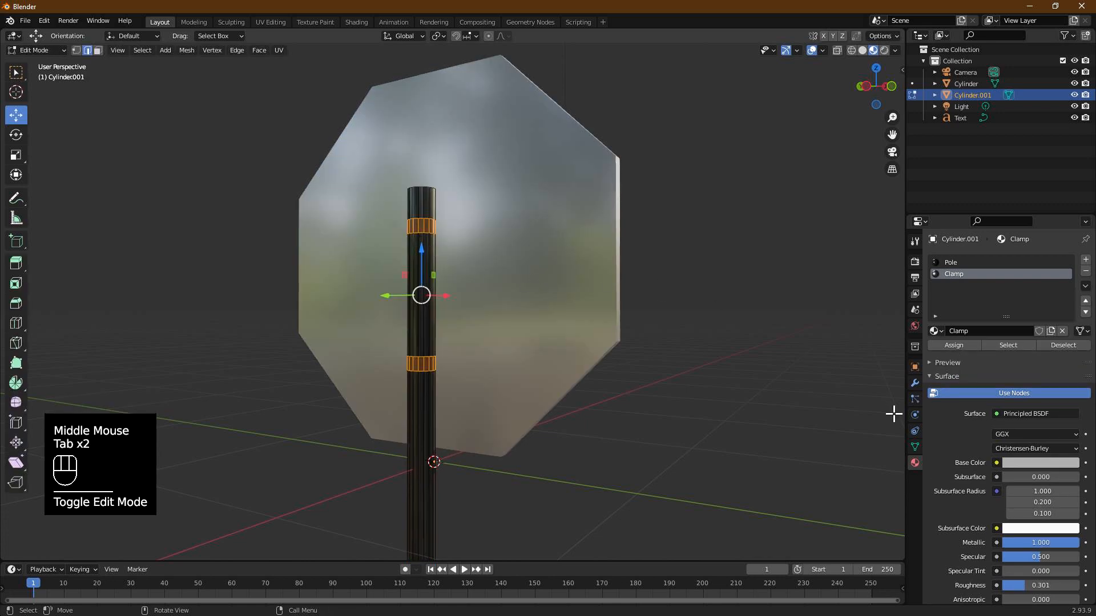
click(965, 346)
middle_drag(622, 306, 579, 304)
key(Tab)
key(Tab)
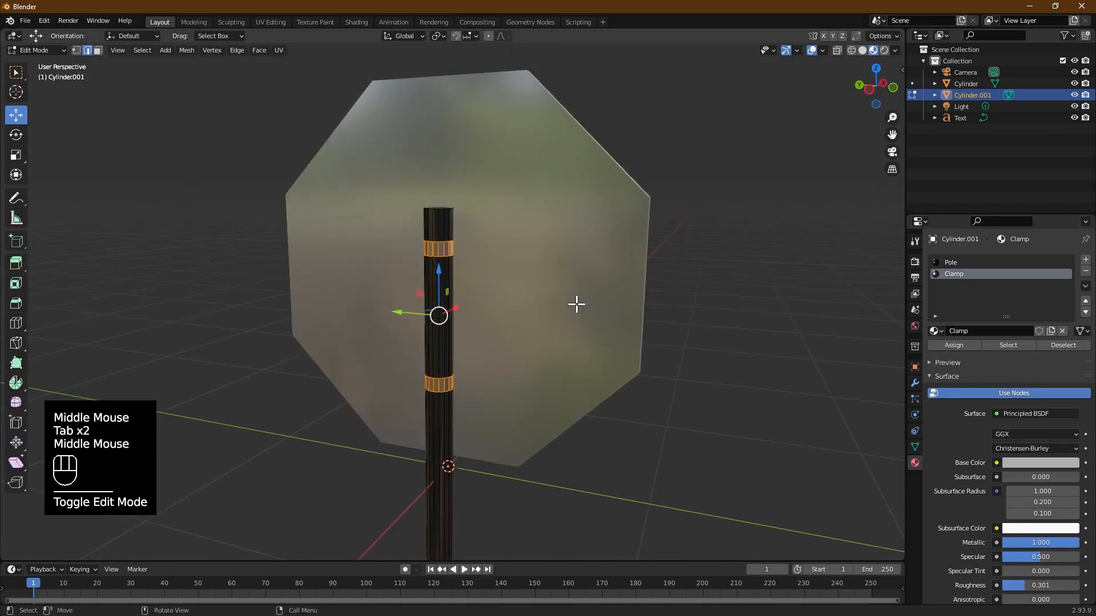
Isolate the pole in local view and frame its two clamp bands from the right side in mesh editing.
key(KP_3)
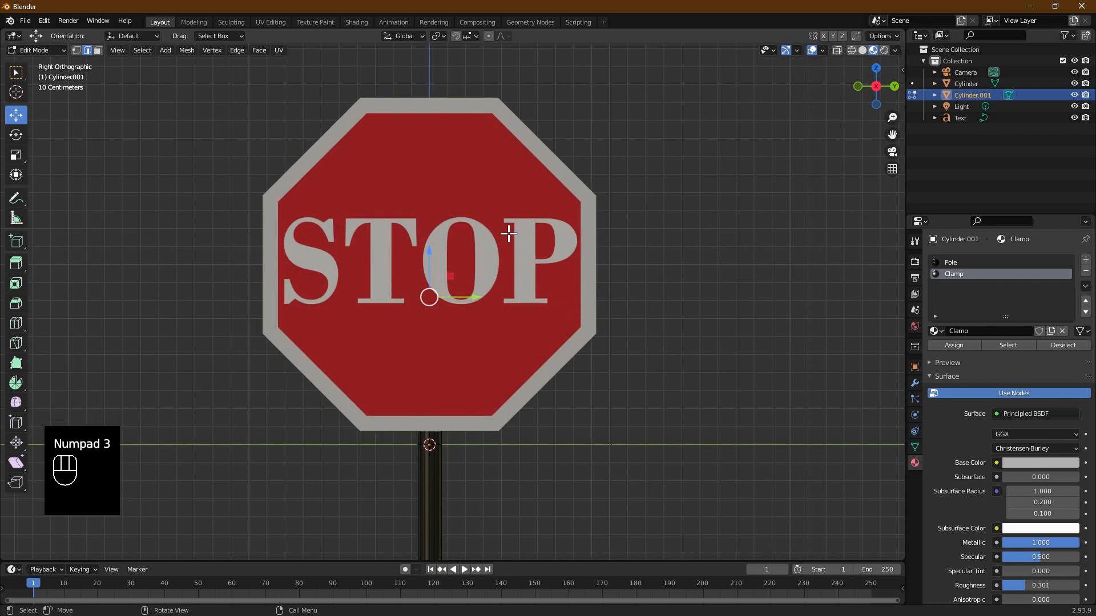
key(Tab)
click(431, 475)
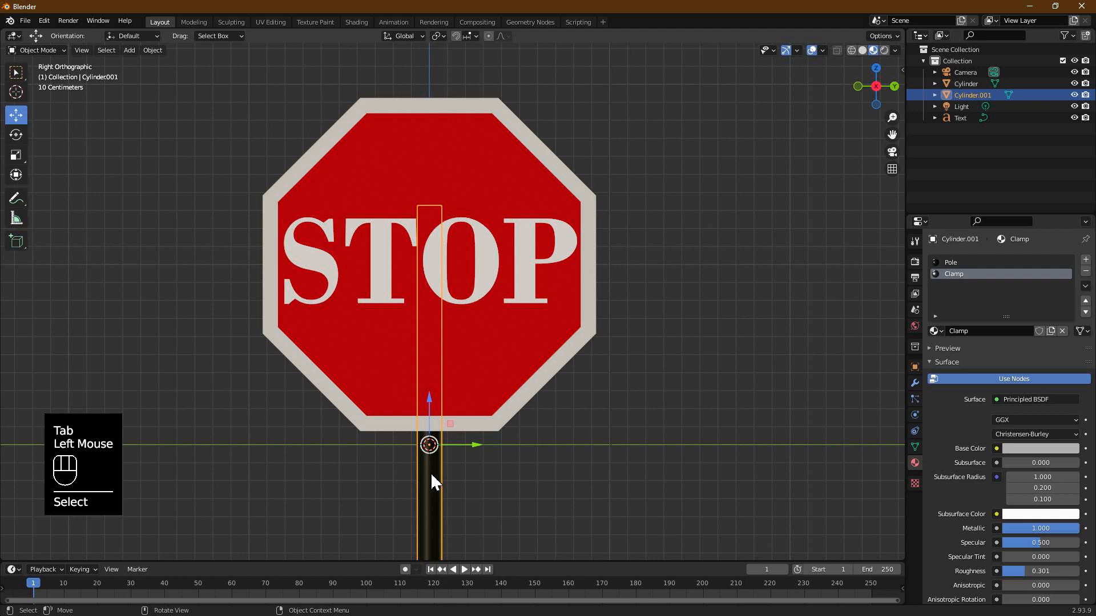
key(KP_Divide)
key(KP_Decimal)
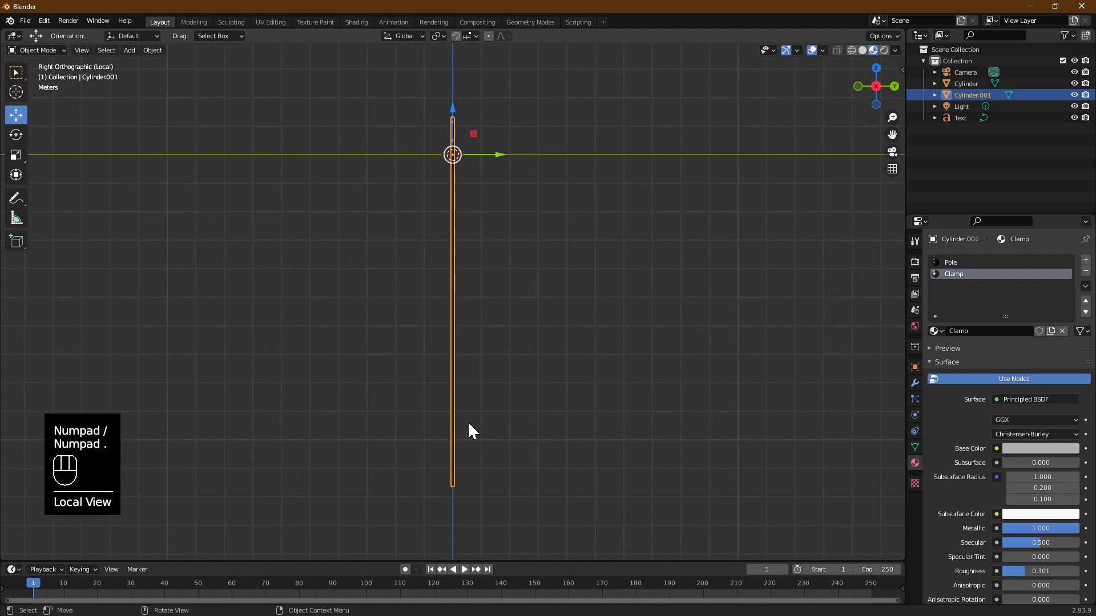
key(Tab)
key(KP_Decimal)
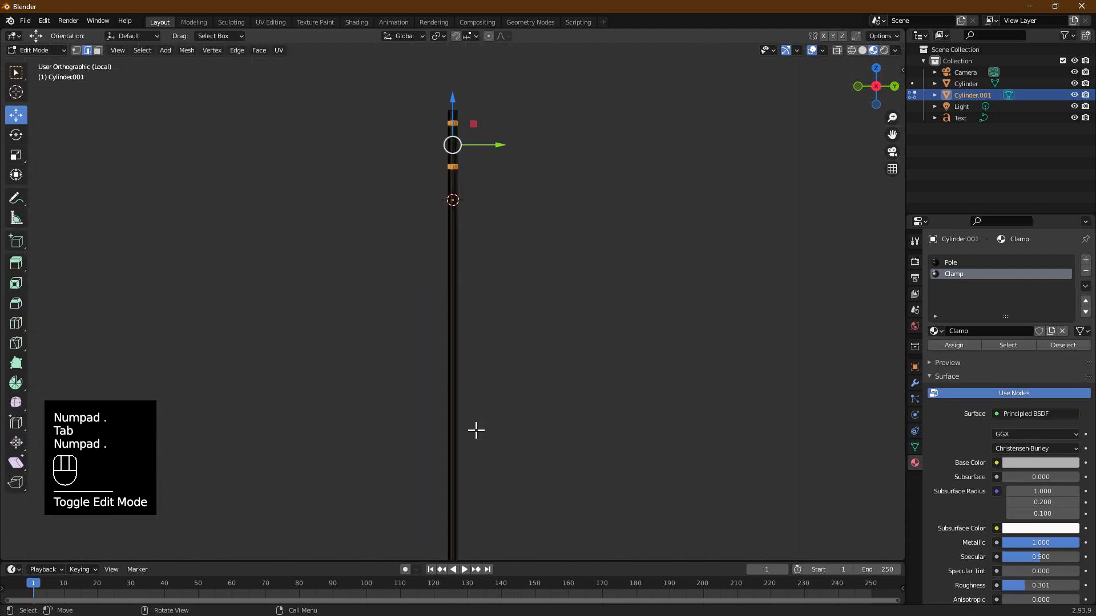
scroll(497, 240, down, 1)
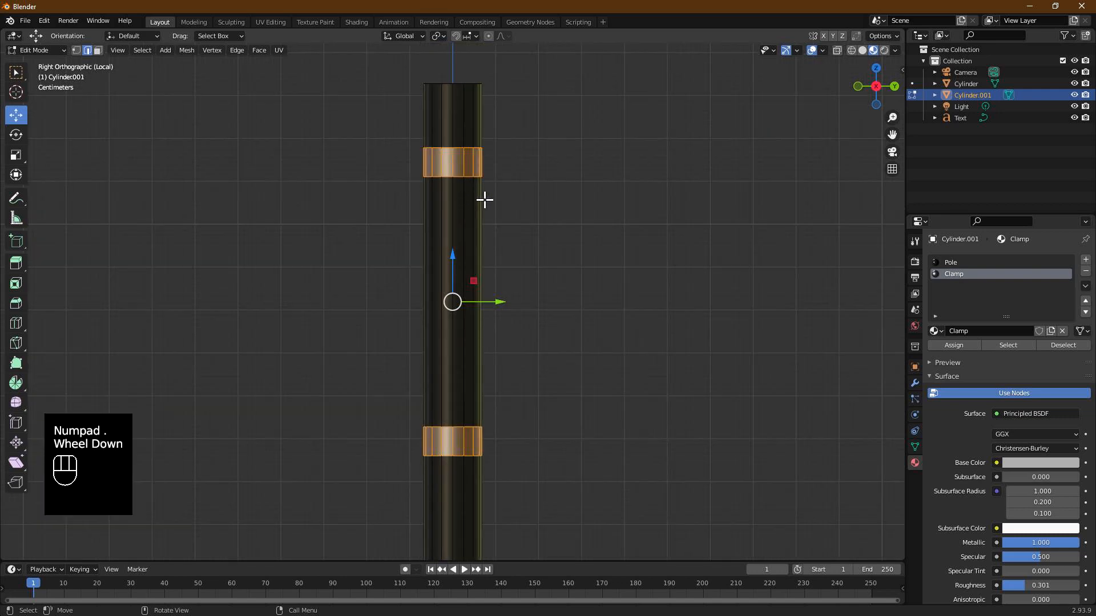
Switch to face selection and deselect the middle sign-facing faces of both clamp bands.
shift+click(455, 170)
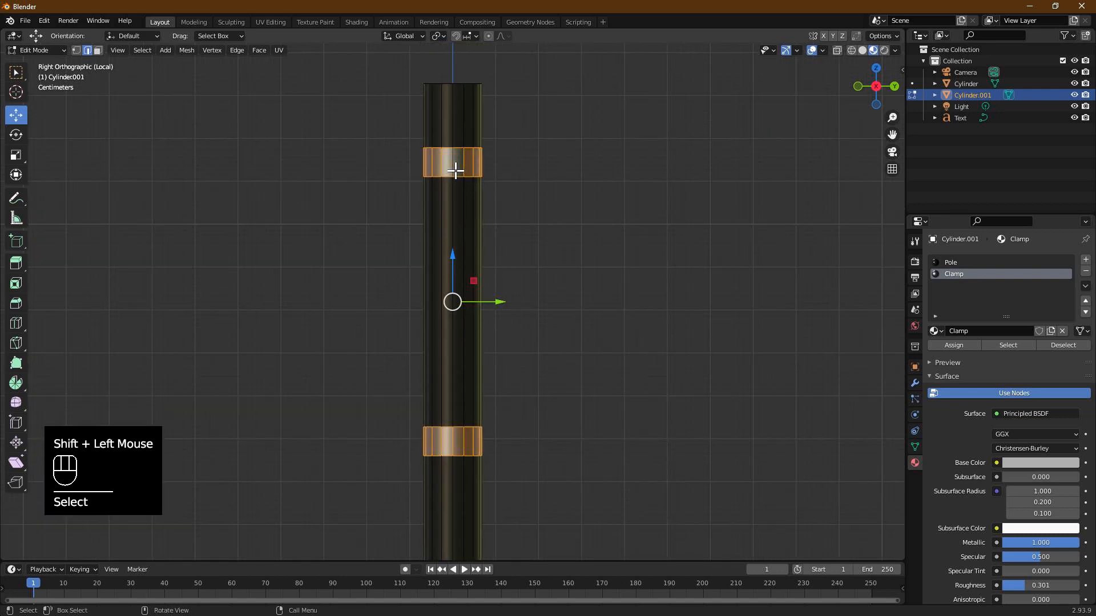
key(3)
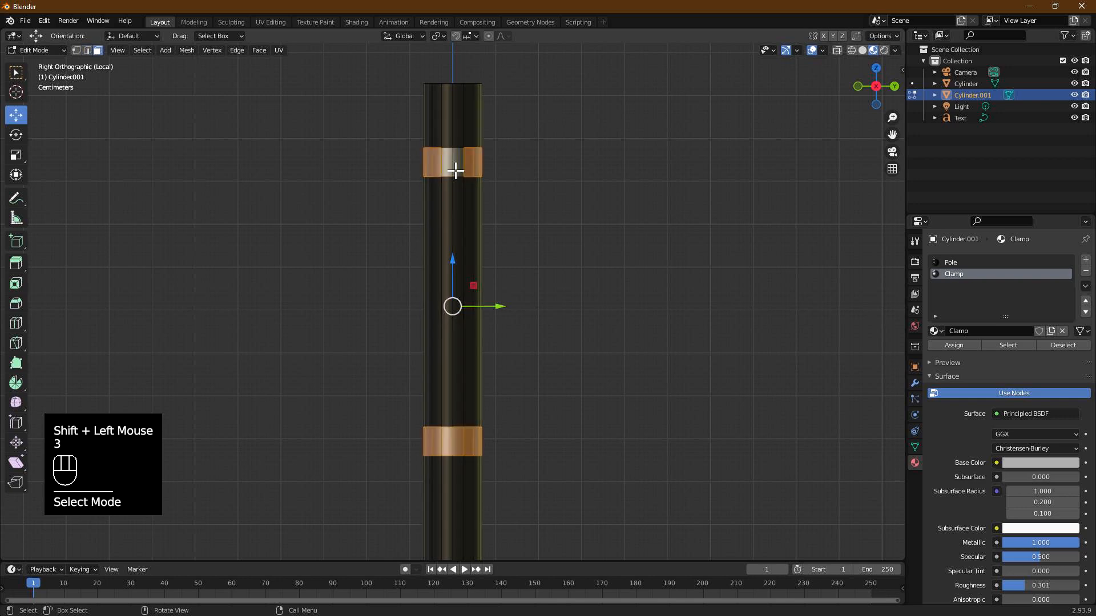
shift+click(460, 445)
shift+click(467, 447)
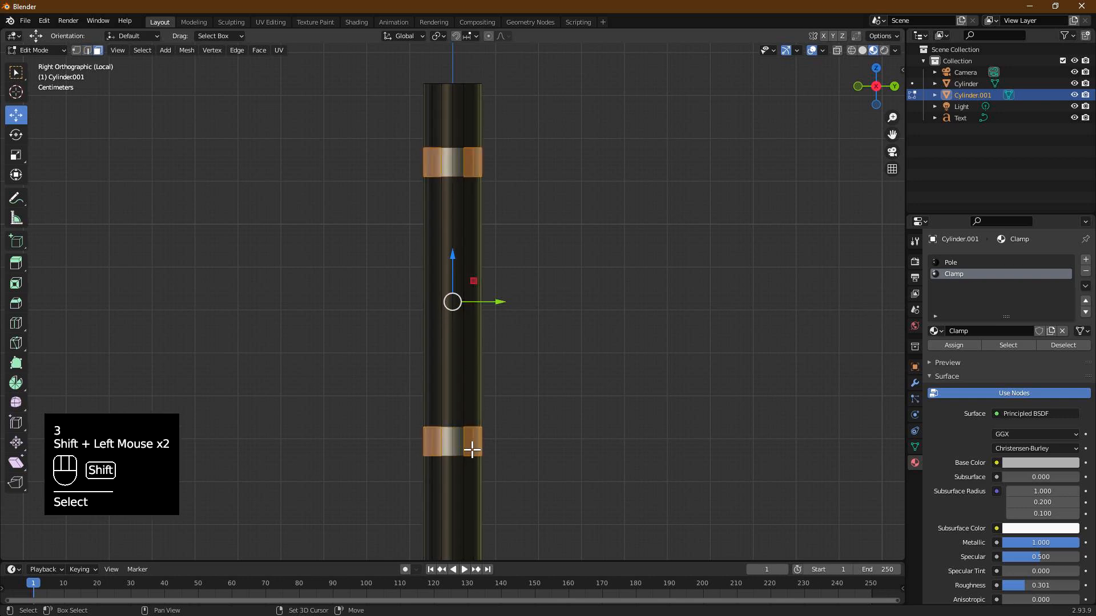
shift+click(459, 452)
shift+click(446, 452)
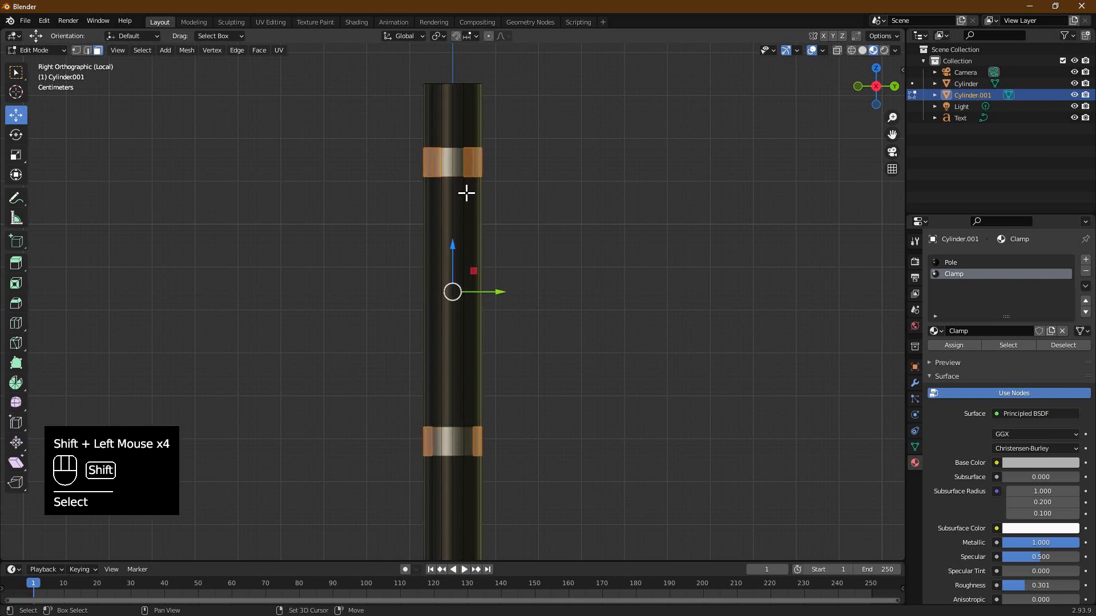
shift+click(445, 166)
shift+click(473, 173)
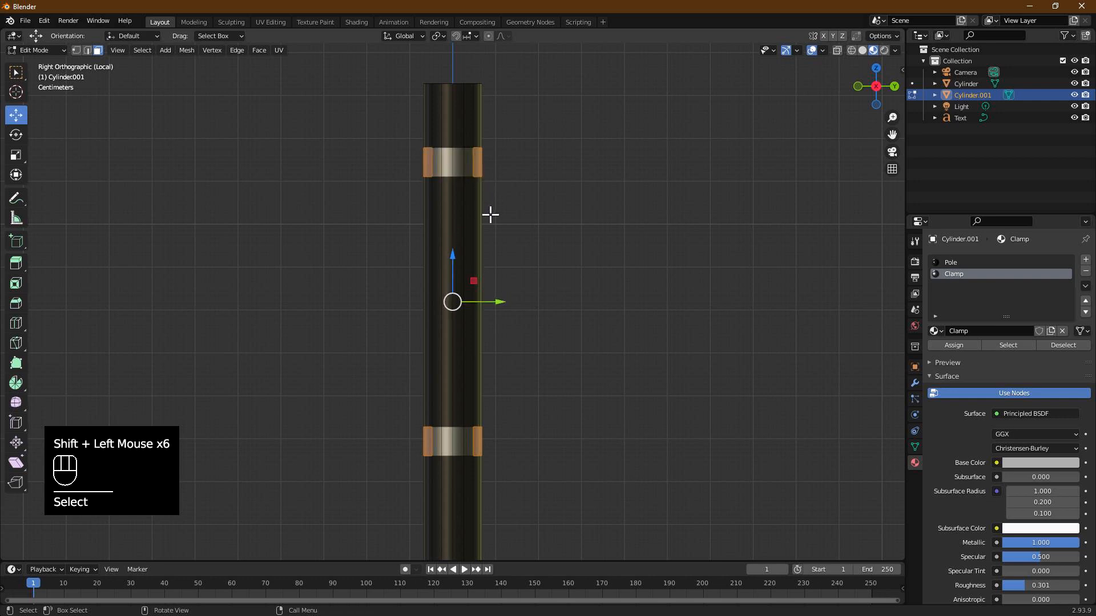
Extrude the remaining selected band faces outward along their normals by about 0.0266 m.
key(alt+e)
click(463, 292)
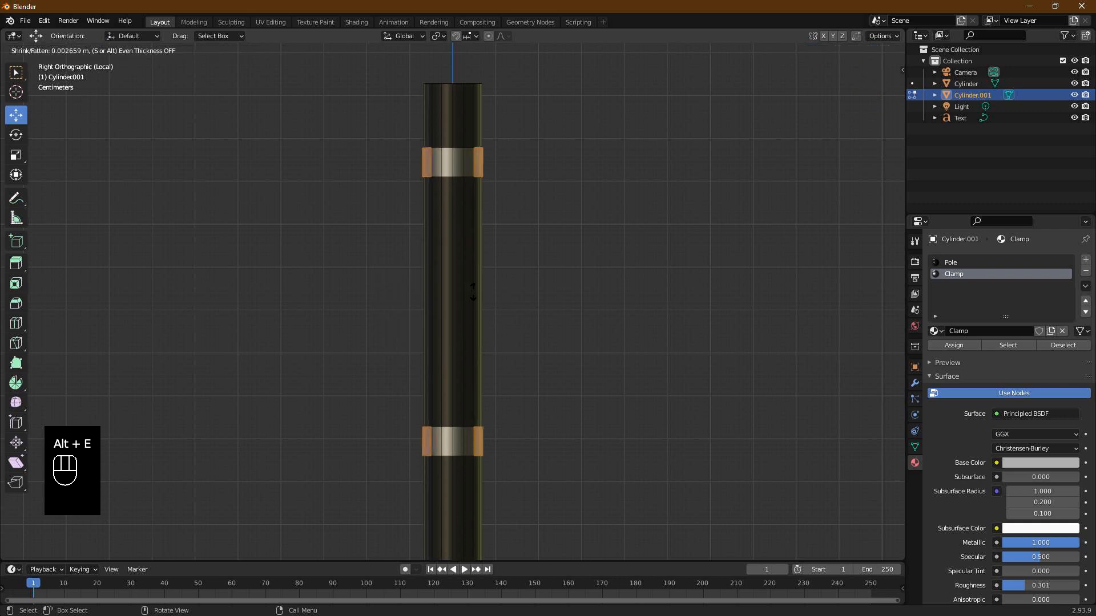
click(507, 296)
middle_drag(507, 295, 563, 316)
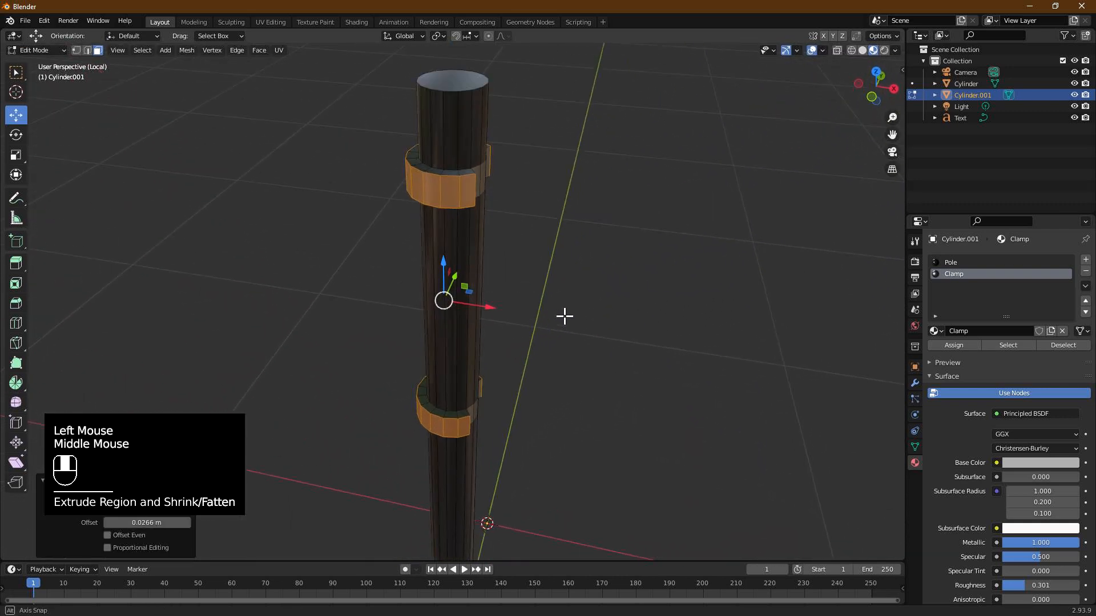
Extrude the sign-facing end faces on both sides of the two clamps along their normals to form mounting arms.
click(457, 201)
double_click(472, 209)
middle_drag(524, 220, 470, 195)
shift+click(492, 183)
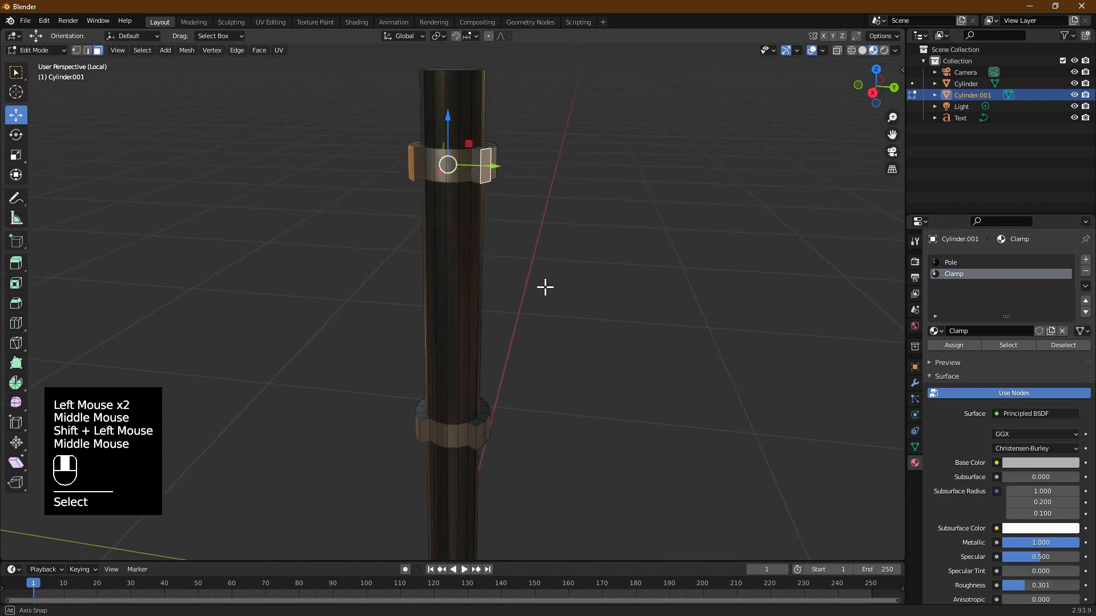
middle_drag(542, 292, 557, 253)
shift+click(421, 452)
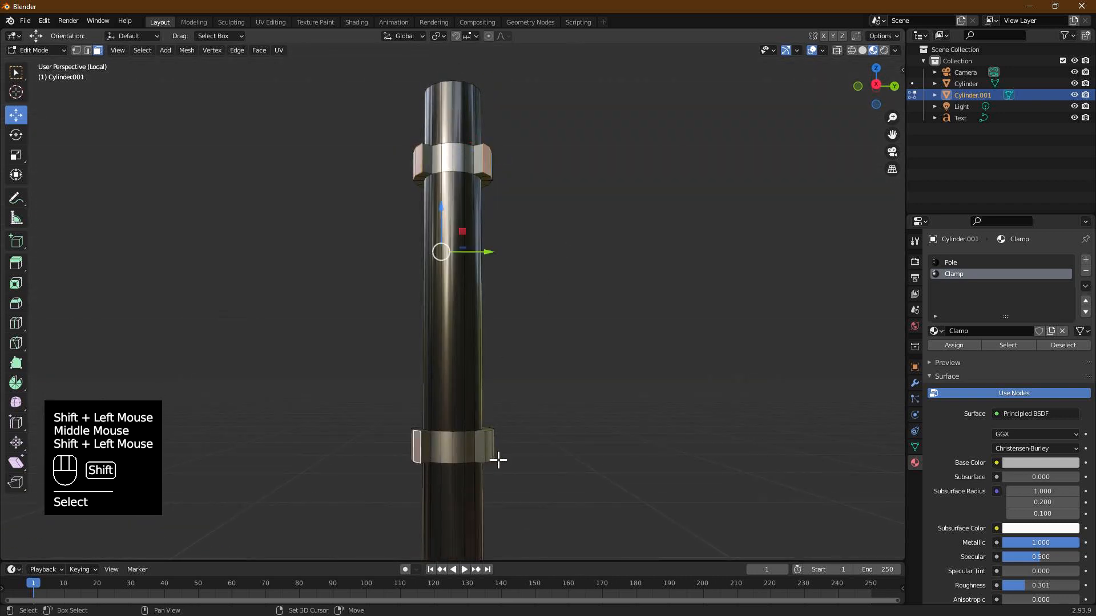
shift+click(501, 456)
middle_drag(509, 452, 583, 373)
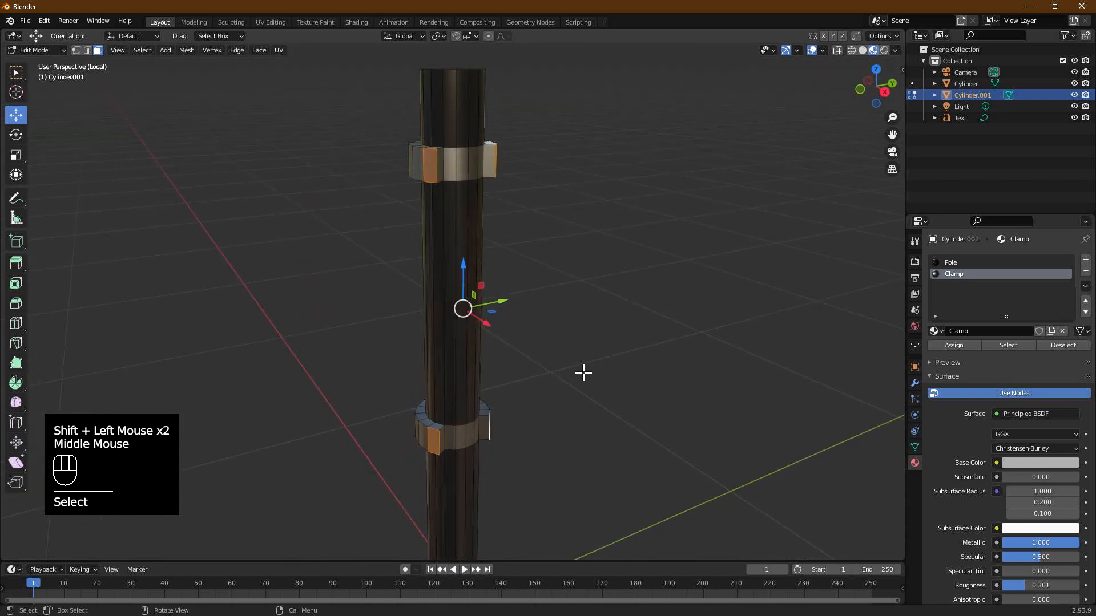
key(alt+e)
click(575, 364)
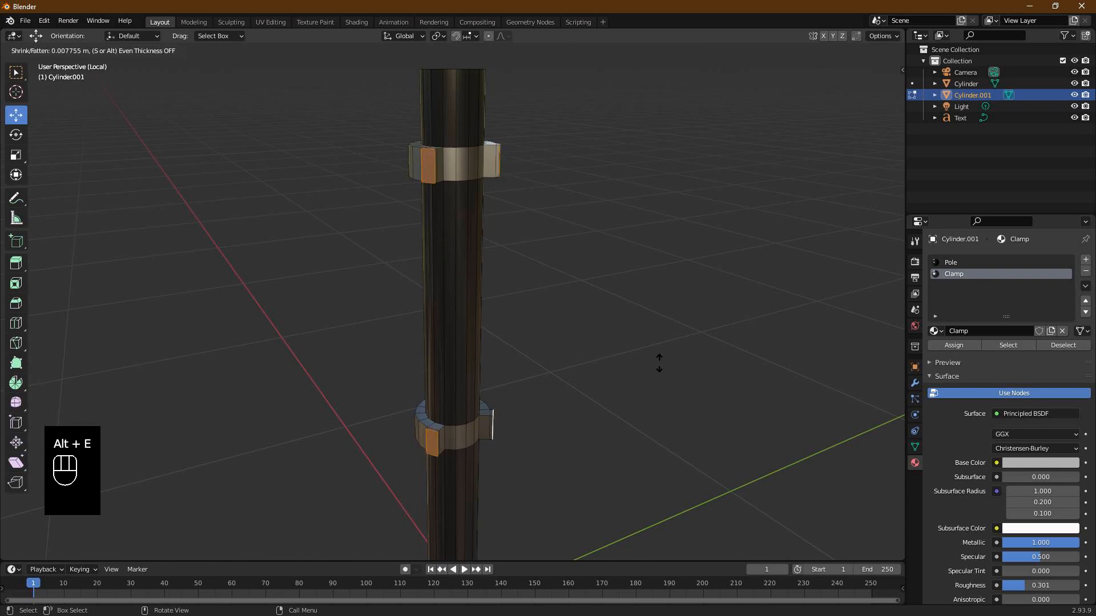
click(626, 345)
middle_drag(575, 320, 640, 273)
key(Tab)
key(Tab)
key(Tab)
middle_drag(460, 170, 479, 238)
middle_drag(560, 221, 519, 238)
key(Tab)
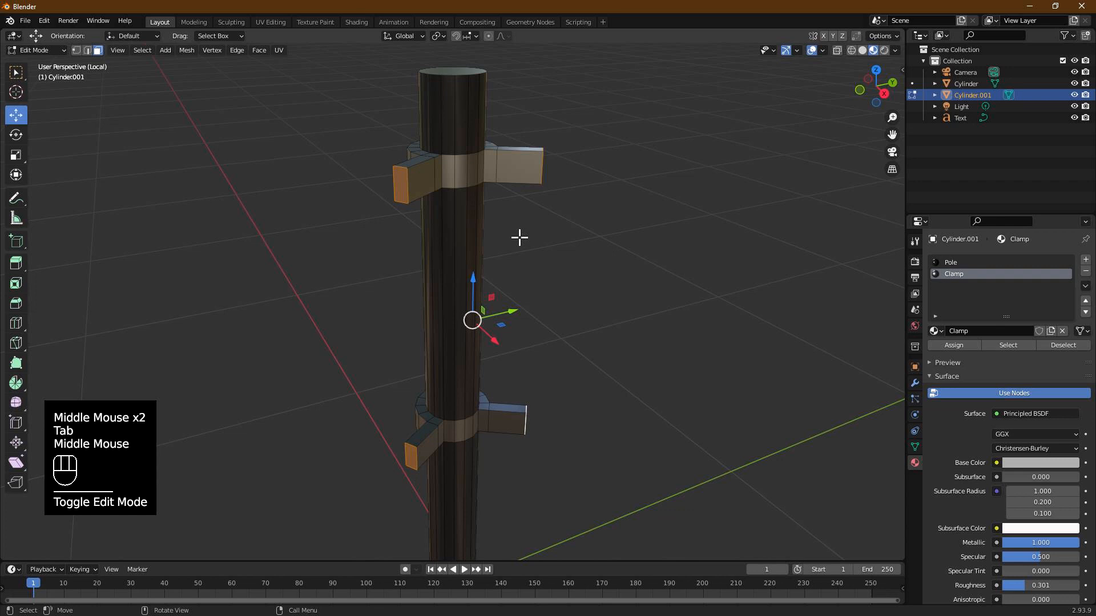
key(e)
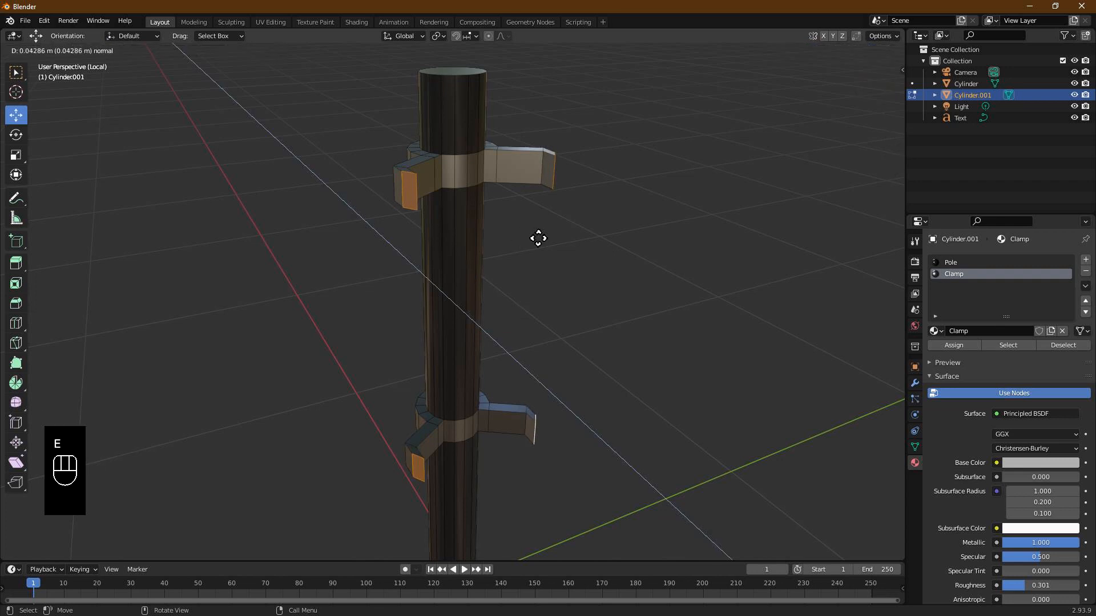
key(Escape)
key(ctrl+z)
Extrude the clamp arms' end faces along their normals and move the new ends about -0.0275 m along X.
key(alt+e)
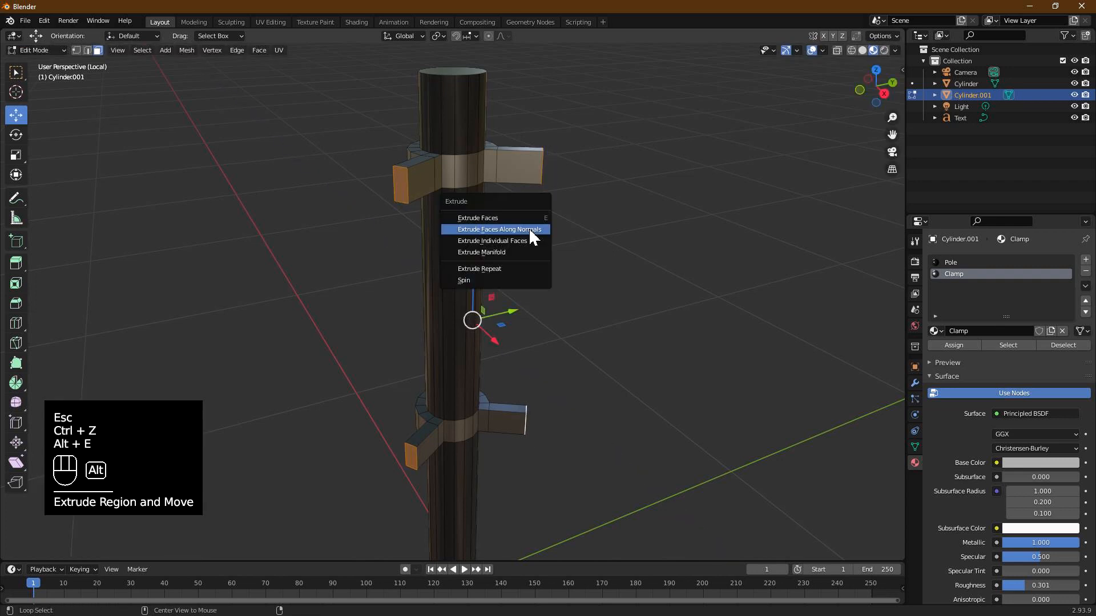
click(528, 230)
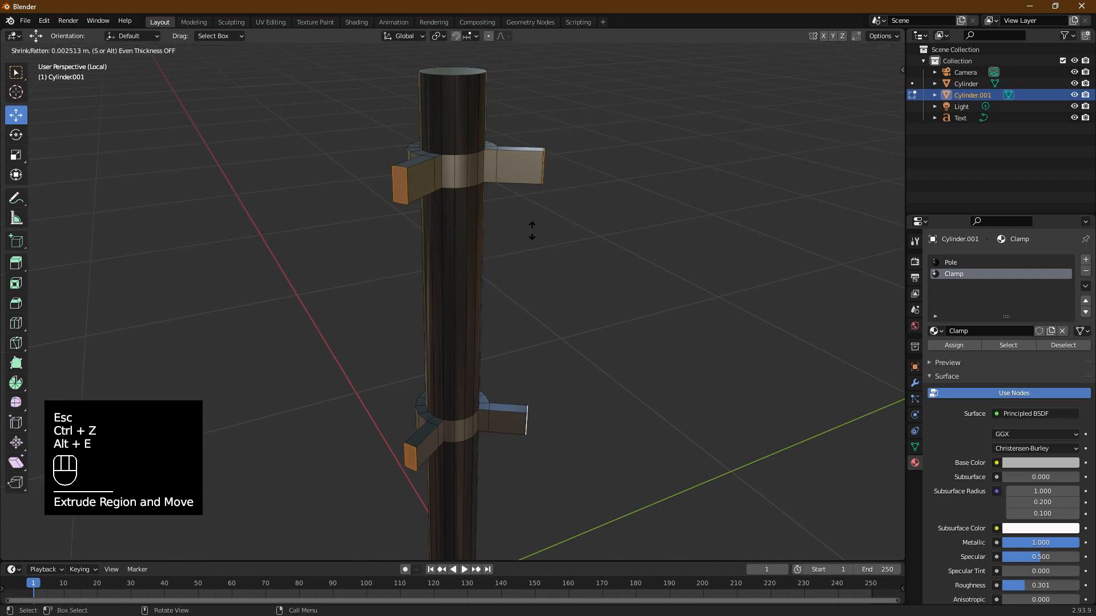
click(577, 227)
middle_drag(472, 245, 573, 281)
drag(554, 293, 538, 291)
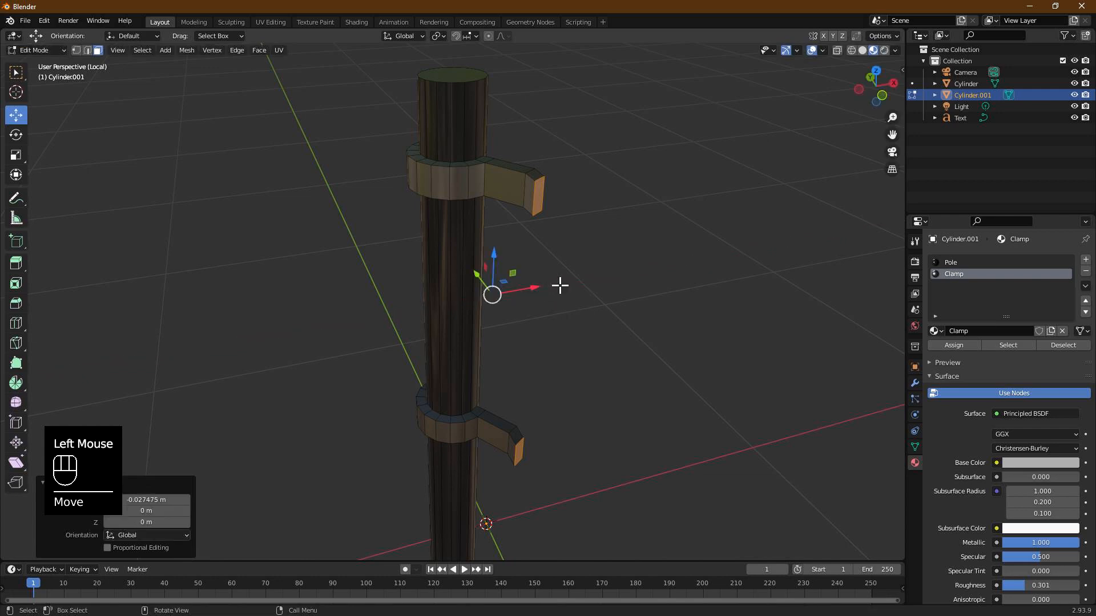
Leave local view and adjust the clamp arms' end faces along X against the back of the sign.
key(KP_Divide)
middle_drag(402, 273, 489, 325)
scroll(431, 307, up, 3)
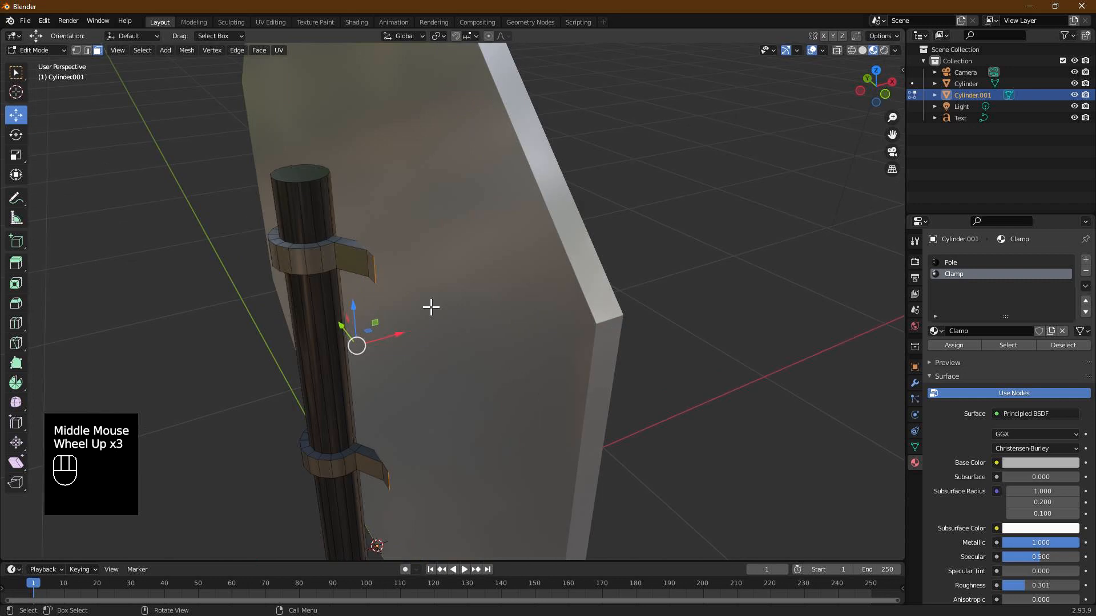
middle_drag(384, 266, 368, 264)
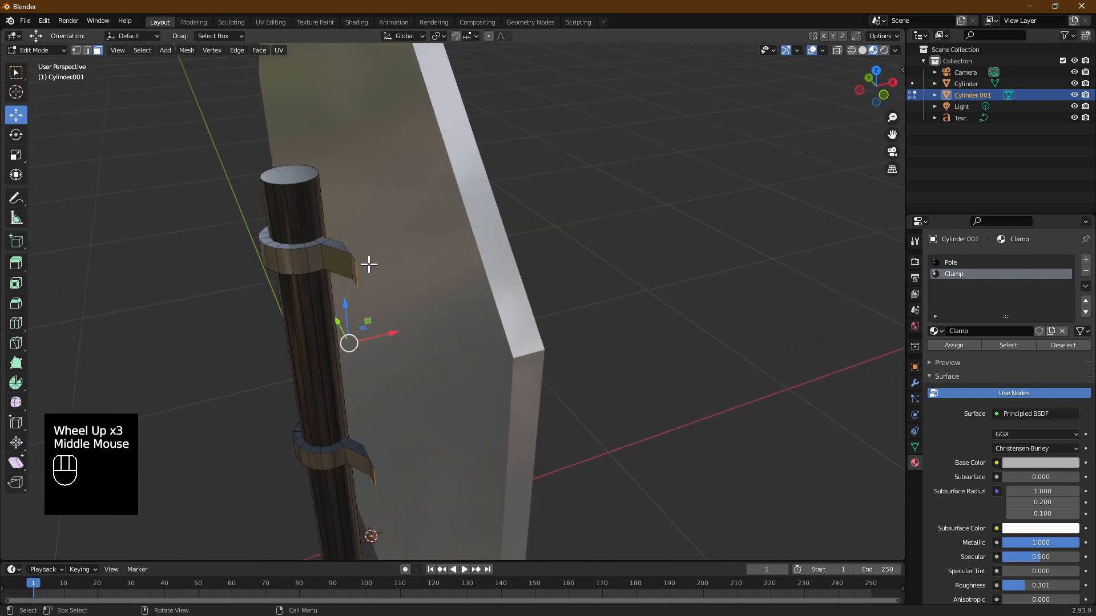
drag(393, 338, 392, 343)
Isolate the pole in local view, frame its clamps and turn on X-ray display.
key(KP_Divide)
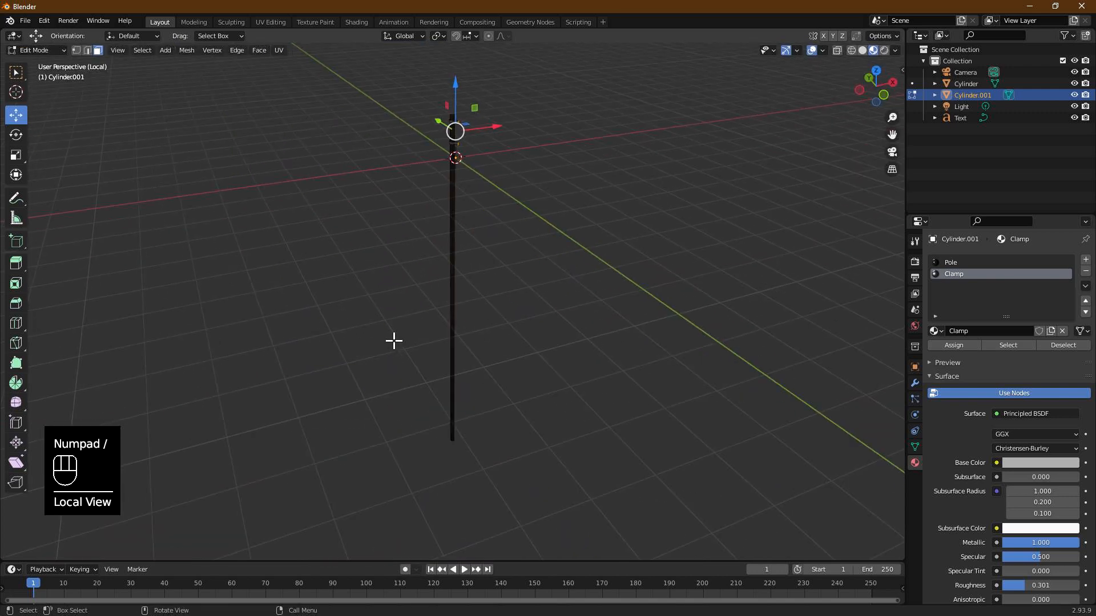
key(KP_Decimal)
middle_drag(578, 181, 419, 177)
middle_drag(371, 145, 377, 179)
key(alt+z)
Try to select the bent end section of the upper clamp's arm.
drag(293, 143, 387, 246)
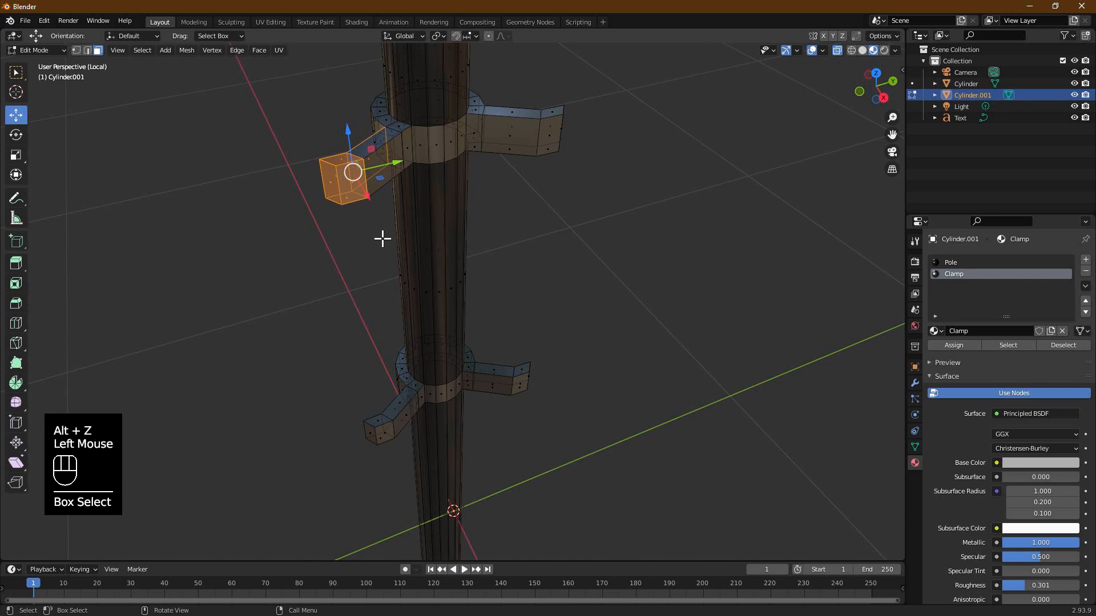
click(383, 238)
click(377, 200)
middle_drag(359, 187, 399, 201)
click(379, 198)
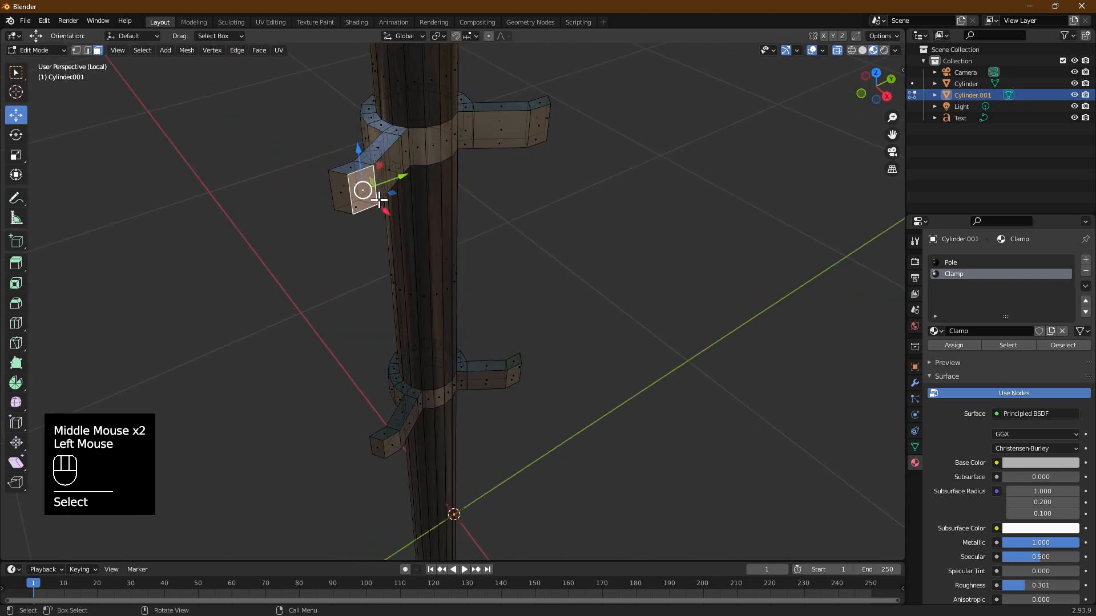
click(382, 201)
click(378, 196)
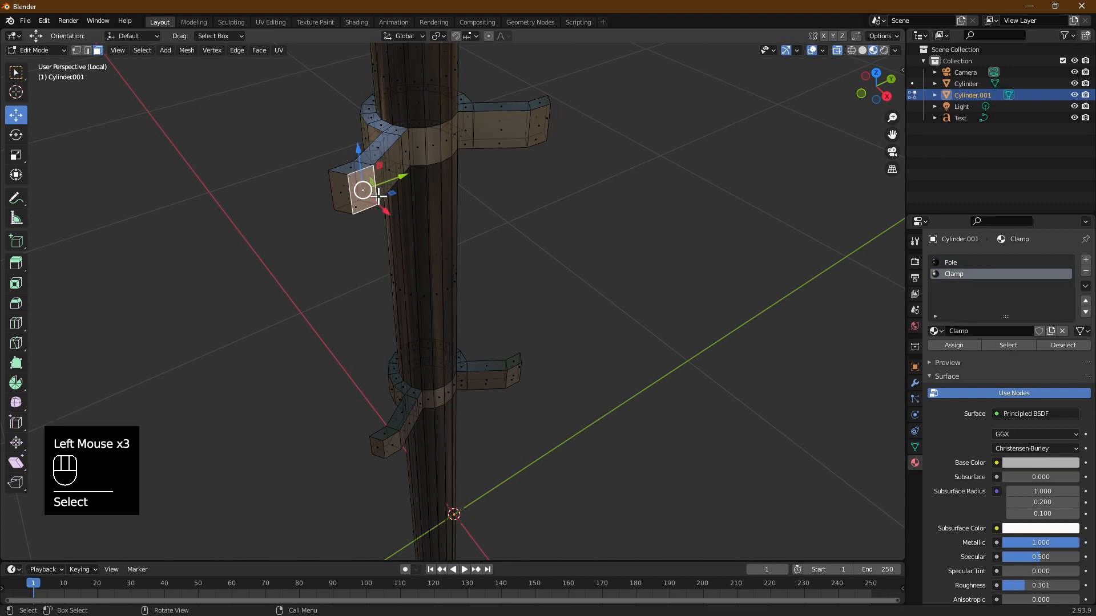
click(378, 186)
click(379, 196)
click(344, 246)
click(338, 163)
drag(333, 166, 348, 189)
Box-select the end sections of all four clamp arms together from the right orthographic view.
middle_drag(569, 237, 556, 225)
key(KP_3)
click(585, 105)
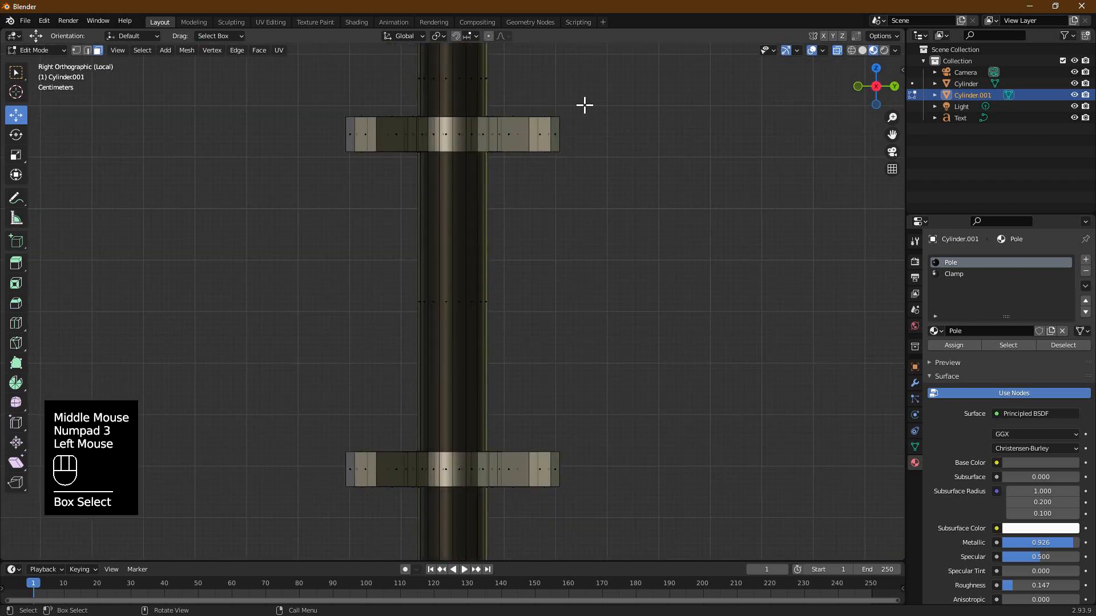
click(552, 130)
shift+drag(555, 517, 556, 434)
shift+drag(305, 425, 377, 518)
shift+drag(324, 97, 395, 195)
shift+drag(528, 103, 571, 184)
shift+drag(522, 425, 581, 528)
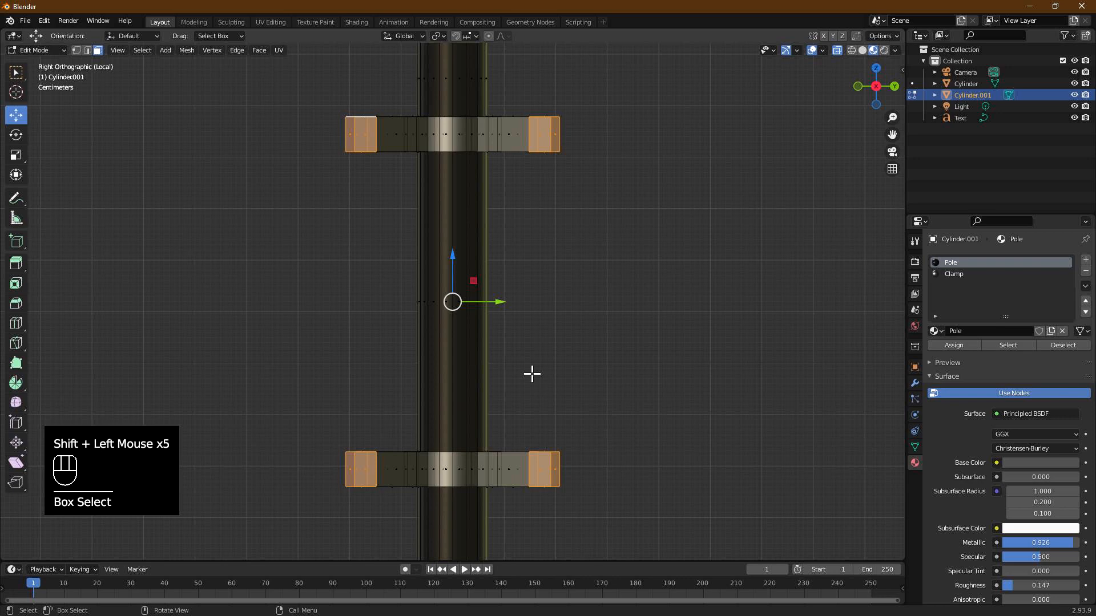
Leave local view, adjust the four arm end sections along X against the sign's back and return to object mode.
key(KP_Divide)
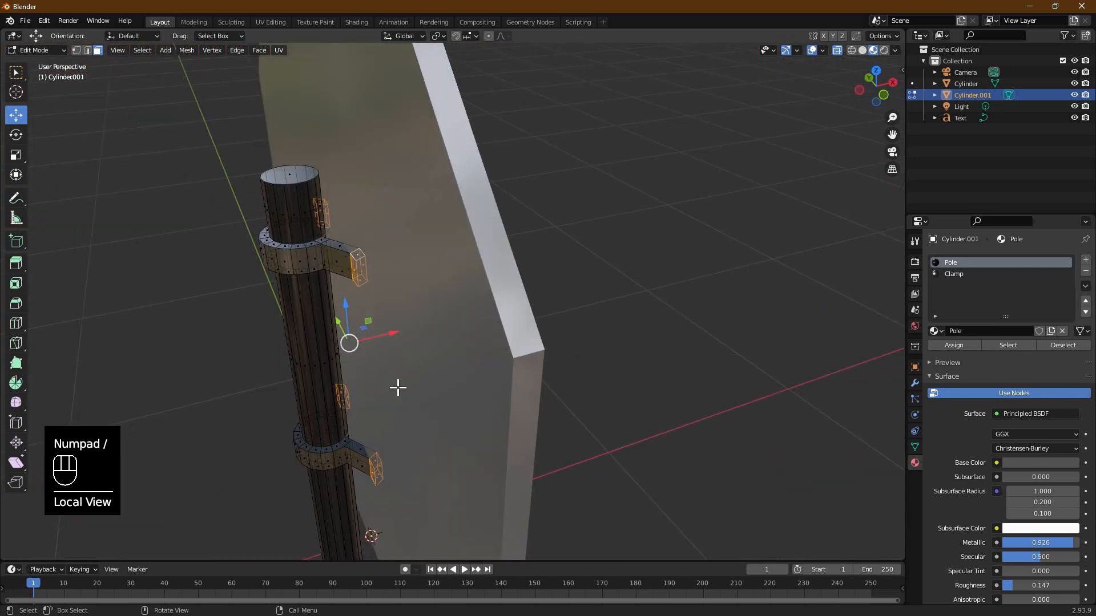
drag(401, 344, 392, 343)
key(Tab)
Examine the whole pole below the sign to judge its length.
middle_drag(514, 306, 411, 93)
scroll(599, 248, down, 4)
scroll(484, 386, down, 4)
scroll(462, 439, down, 2)
shift+middle_drag(463, 451, 461, 333)
key(Tab)
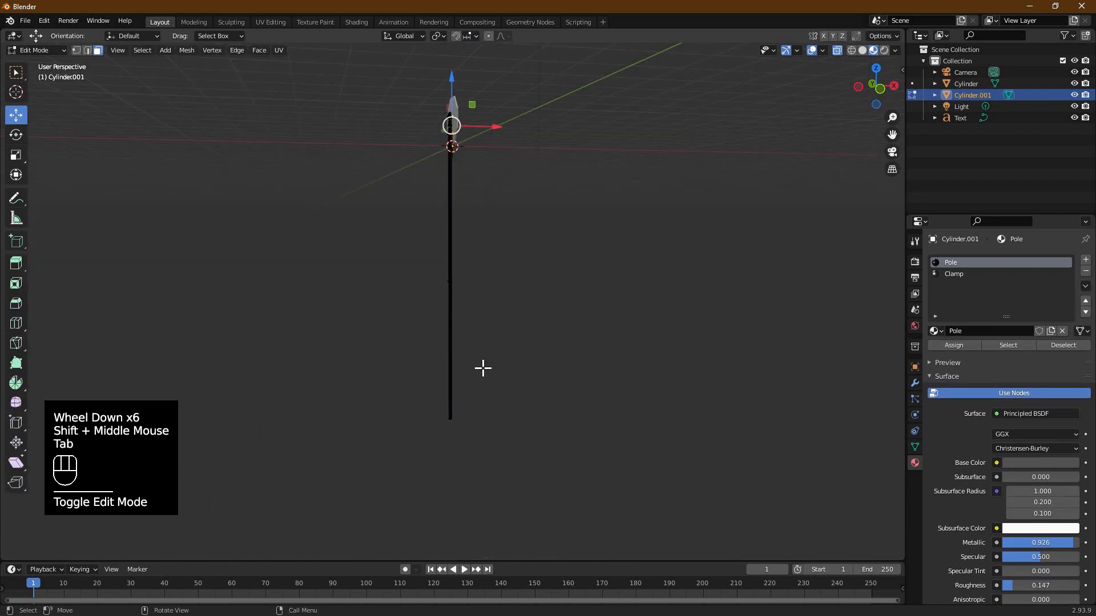
middle_drag(482, 368, 461, 365)
click(451, 354)
key(Tab)
click(451, 352)
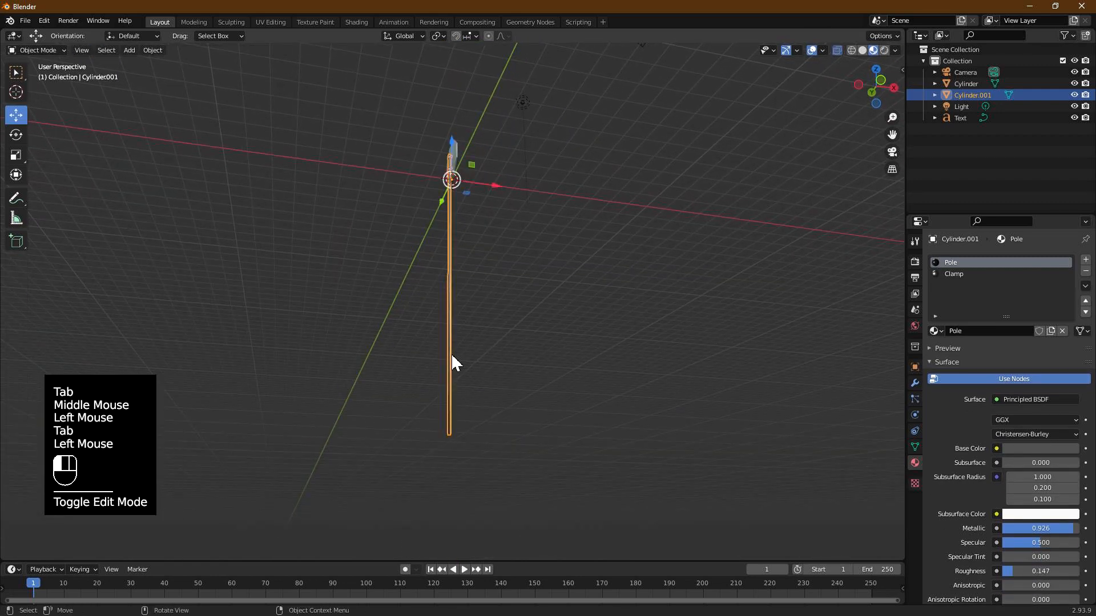
Select the bottom end face of the pole in mesh editing.
middle_drag(457, 426, 468, 354)
scroll(457, 399, up, 2)
middle_drag(457, 399, 461, 393)
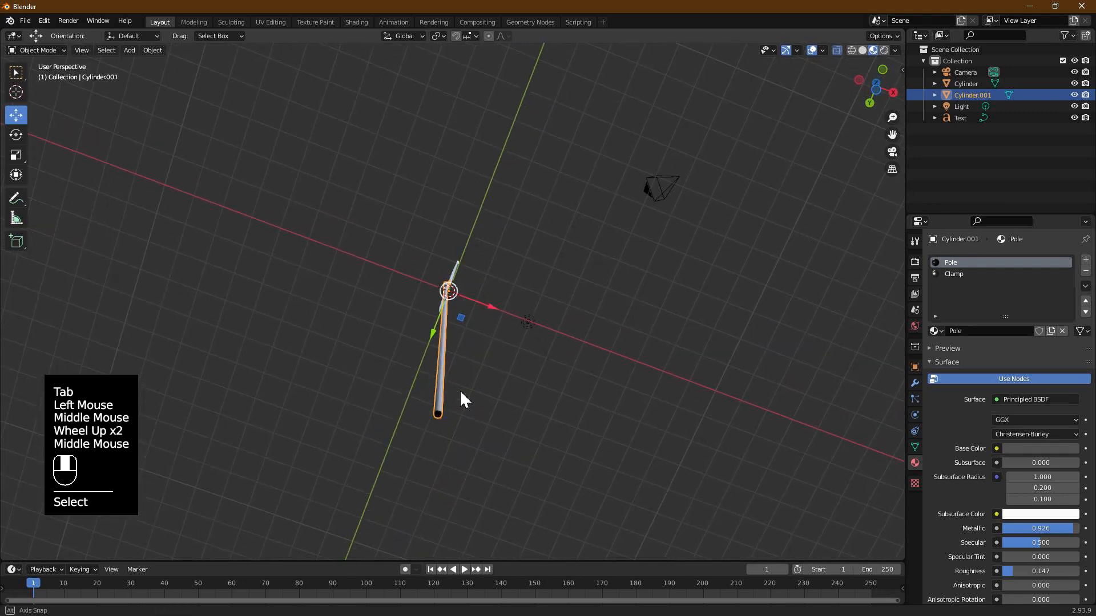
key(3)
click(437, 413)
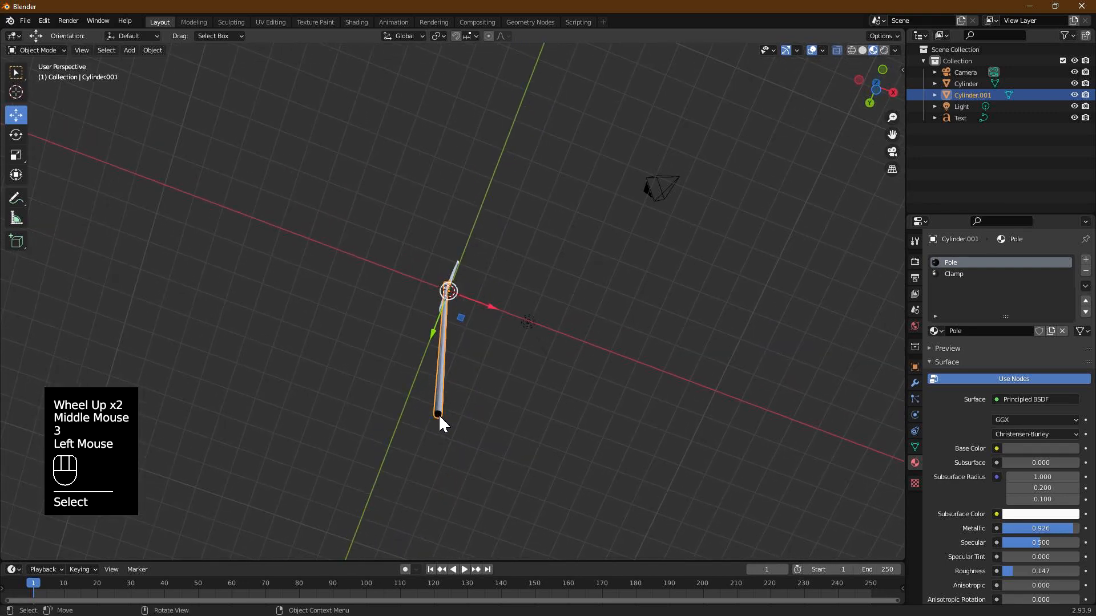
key(Tab)
click(438, 415)
mouse_move(489, 426)
middle_down()
mouse_move(491, 411)
mouse_move(498, 416)
middle_up()
key(KP_7)
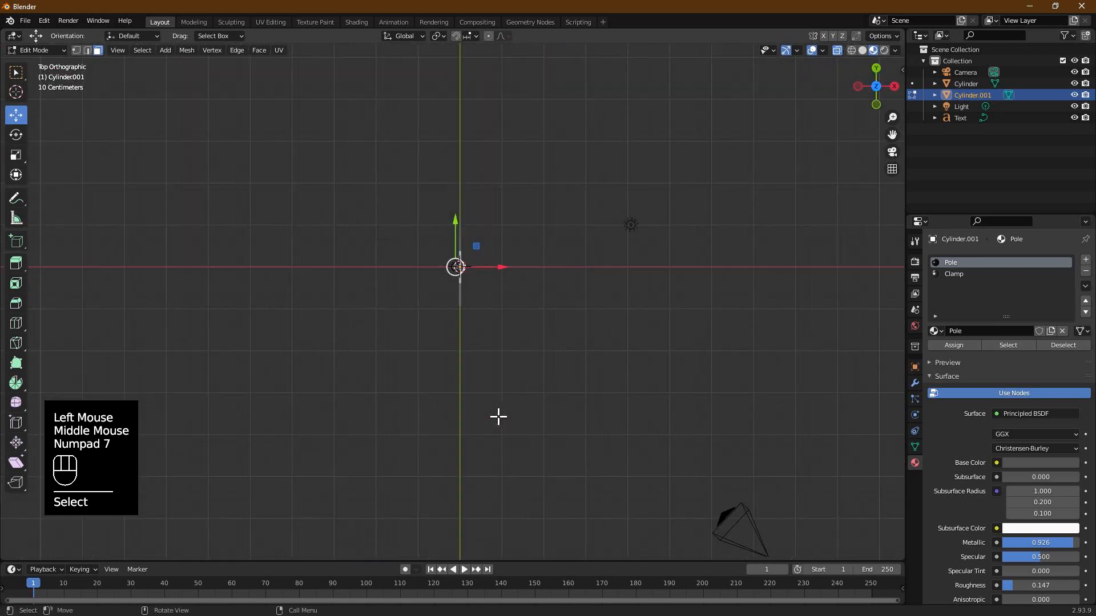
scroll(503, 365, down, 4)
scroll(472, 349, up, 2)
scroll(483, 320, down, 1)
scroll(491, 297, up, 4)
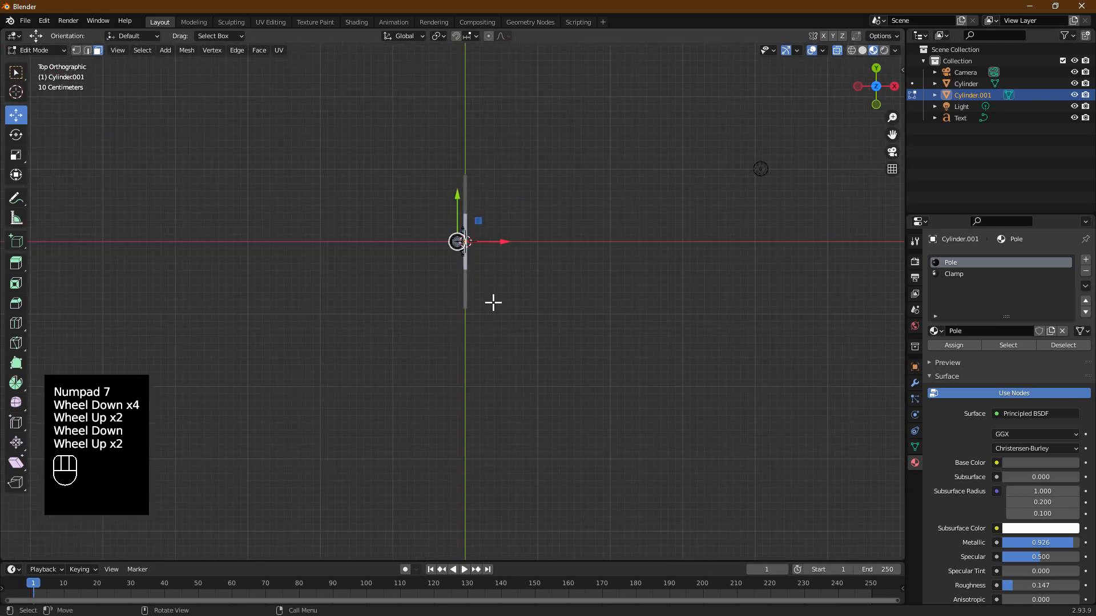
scroll(514, 234, up, 1)
scroll(537, 171, down, 1)
middle_drag(546, 139, 543, 164)
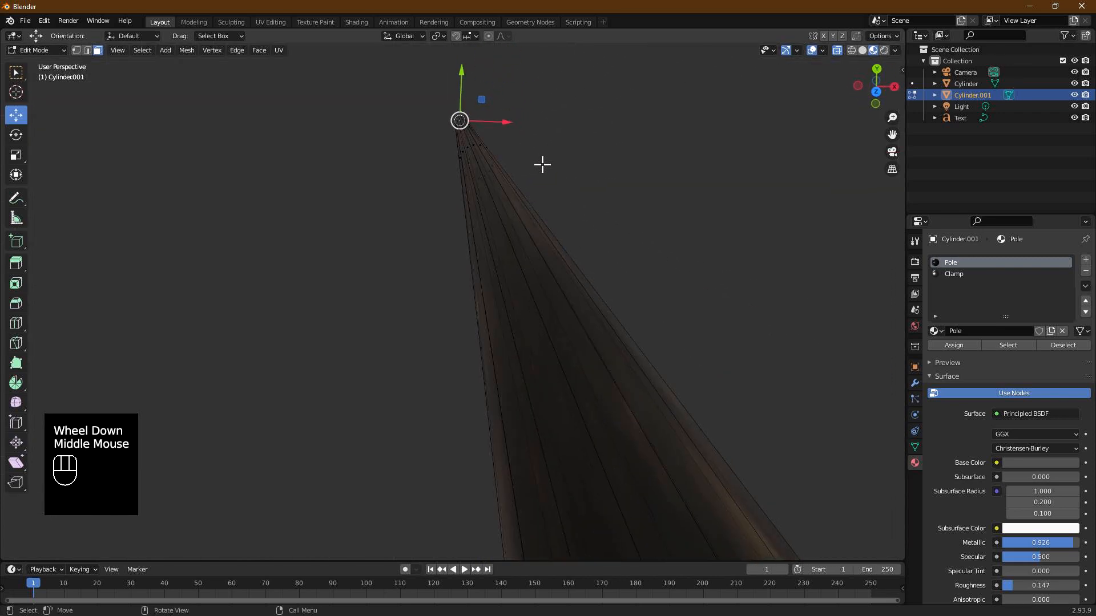
Try to box-select the pole's lower end from the right view and undo the selection change.
key(KP_3)
scroll(662, 295, down, 4)
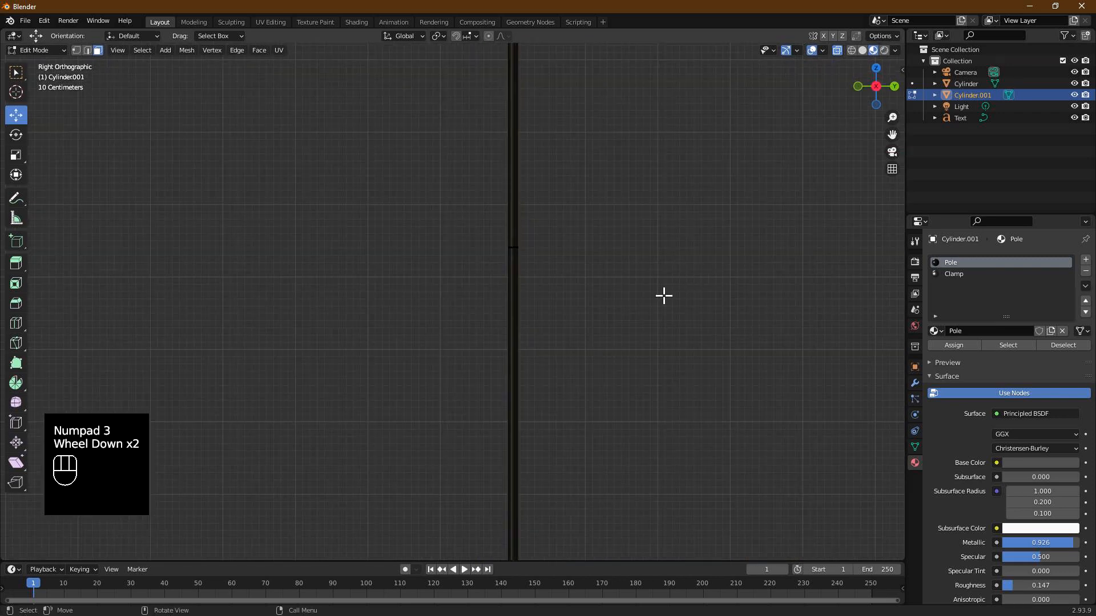
drag(484, 460, 515, 250)
drag(420, 221, 544, 343)
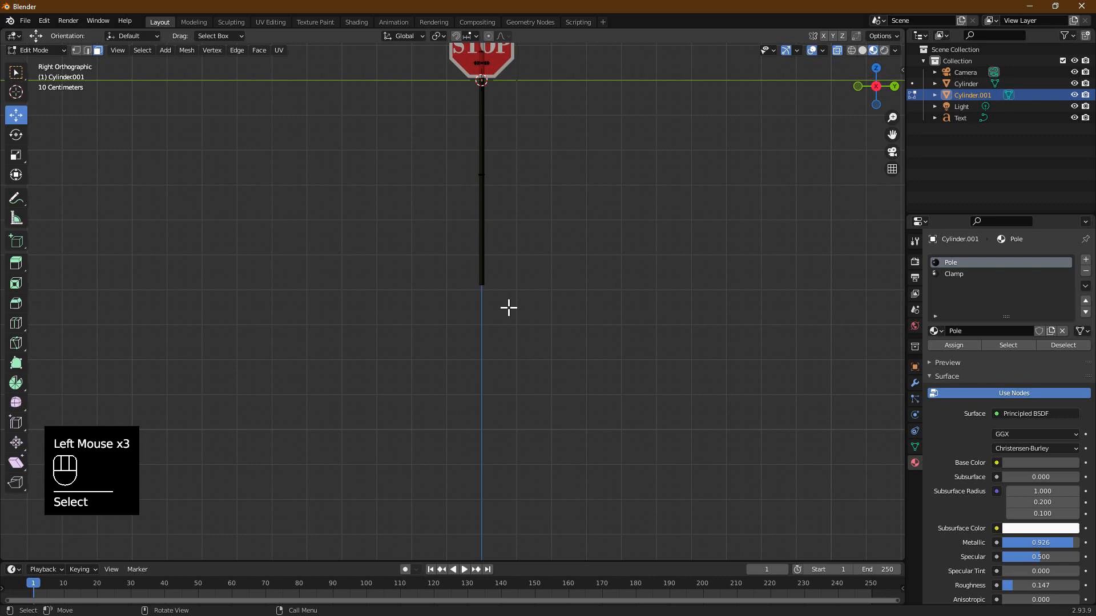
scroll(532, 231, down, 1)
scroll(530, 232, up, 4)
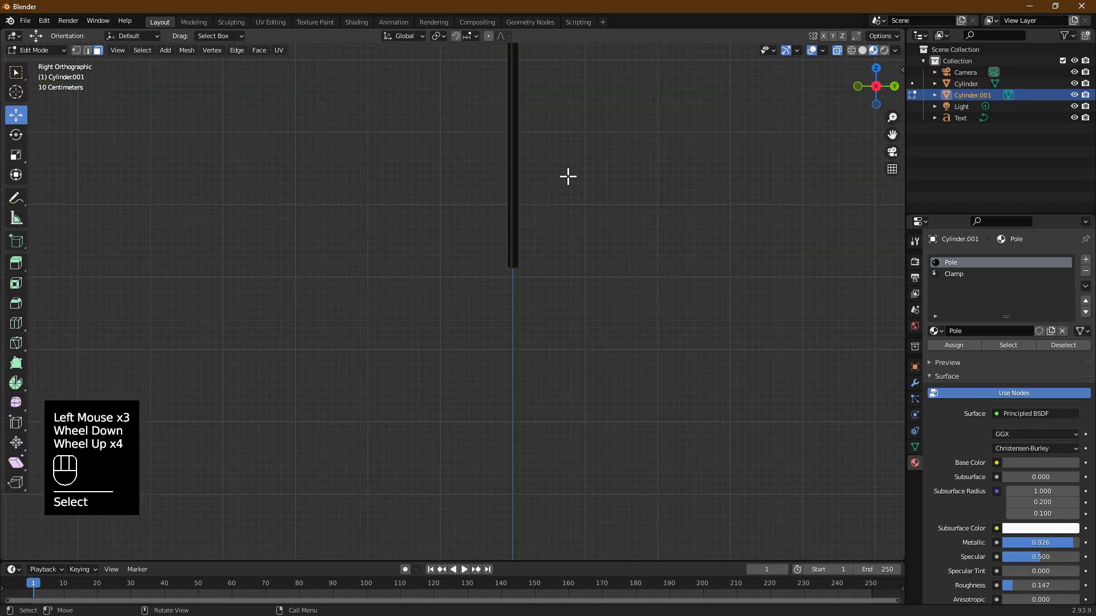
middle_drag(542, 262, 548, 255)
key(ctrl+z)
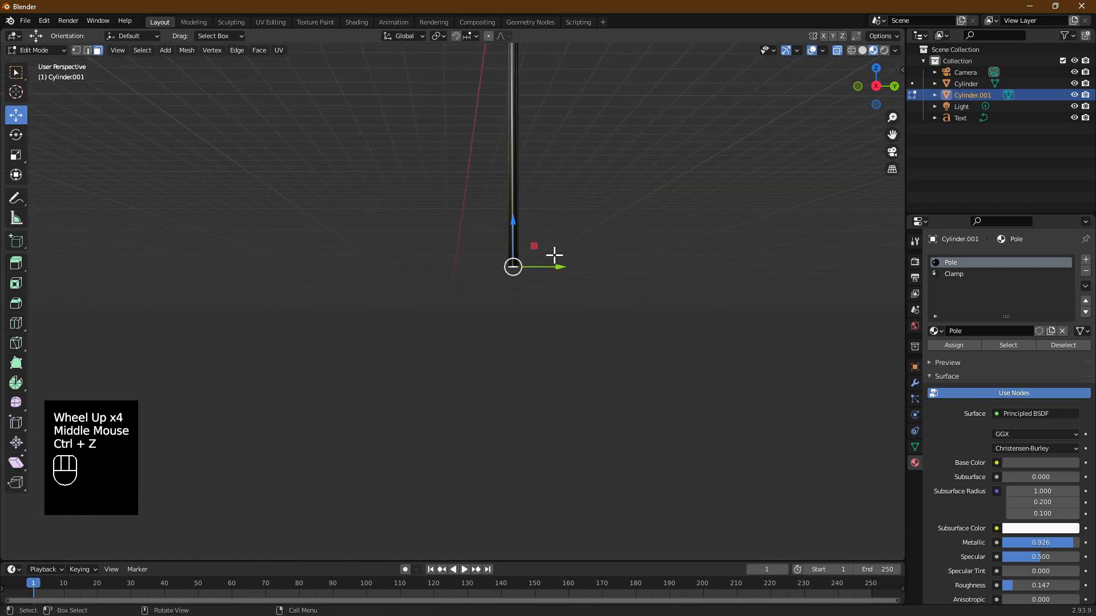
Move the pole's bottom face up along Z to shorten the pole, and clear the selection.
scroll(558, 255, down, 4)
click(483, 244)
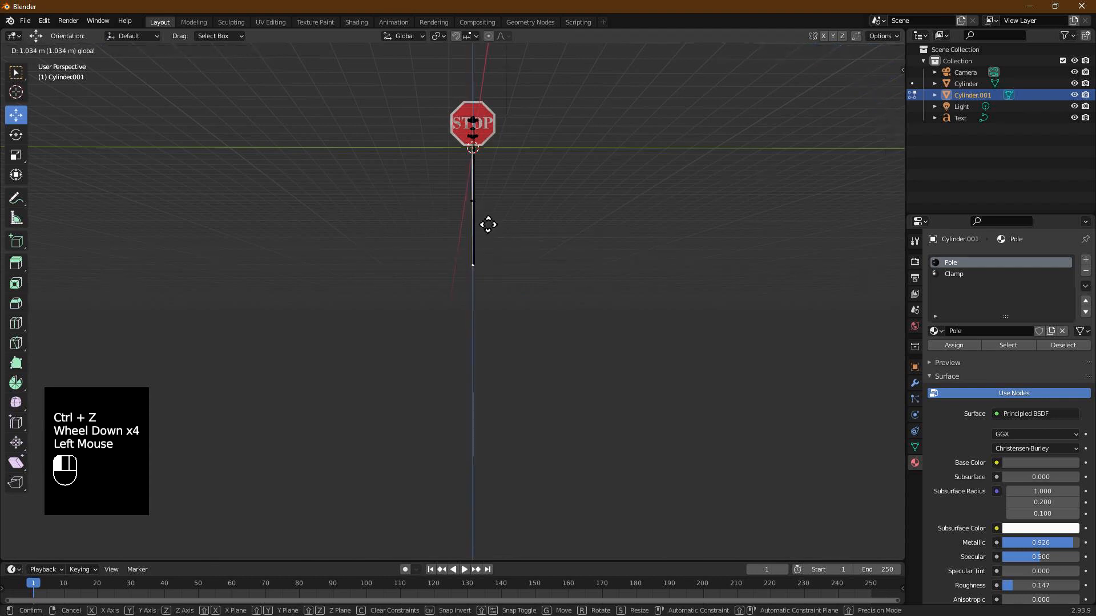
key(ctrl+z)
drag(474, 244, 504, 208)
click(517, 183)
Turn off X-ray display and check the shortened pole's proportions against the sign.
middle_drag(517, 183, 521, 179)
key(alt+z)
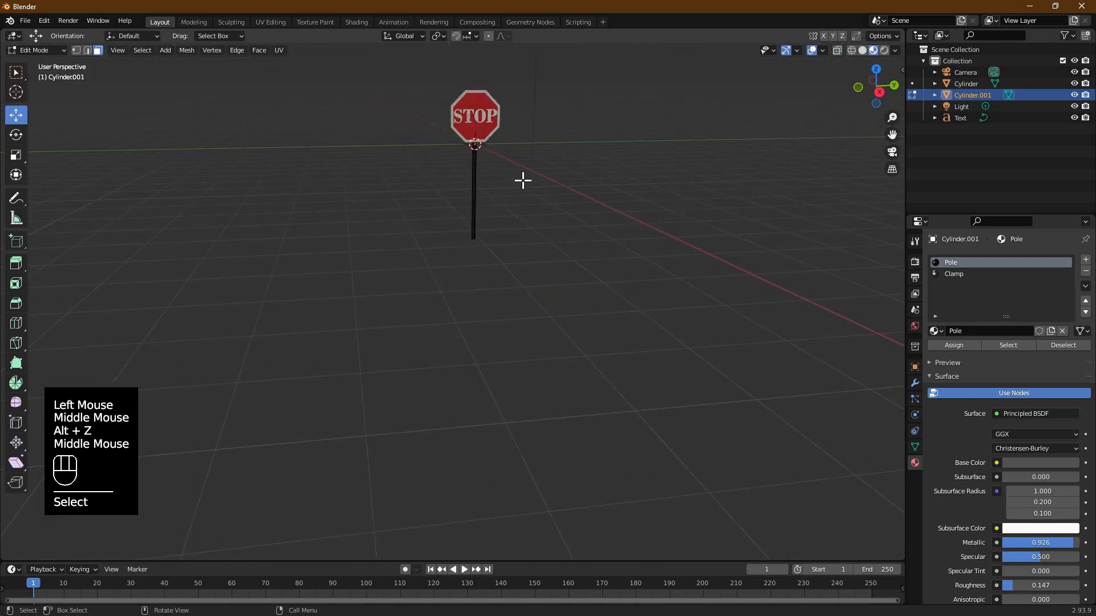
scroll(547, 118, up, 2)
scroll(546, 114, up, 1)
scroll(543, 112, down, 2)
middle_drag(543, 112, 497, 189)
scroll(525, 95, up, 2)
scroll(518, 135, down, 3)
shift+middle_drag(519, 134, 485, 318)
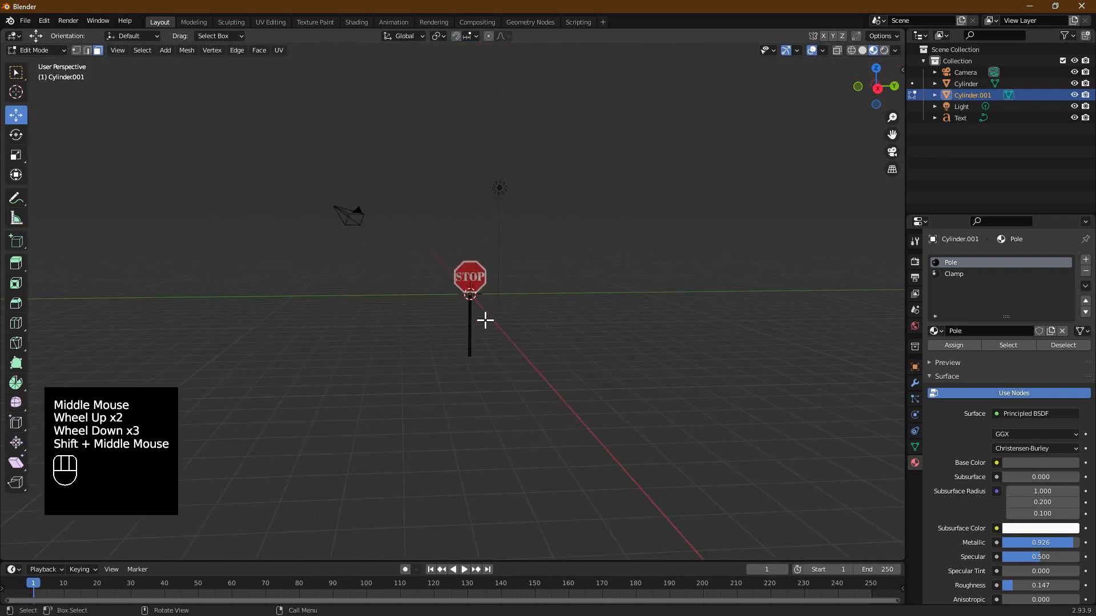
scroll(525, 254, up, 2)
scroll(592, 247, up, 1)
middle_drag(592, 248, 567, 244)
click(605, 312)
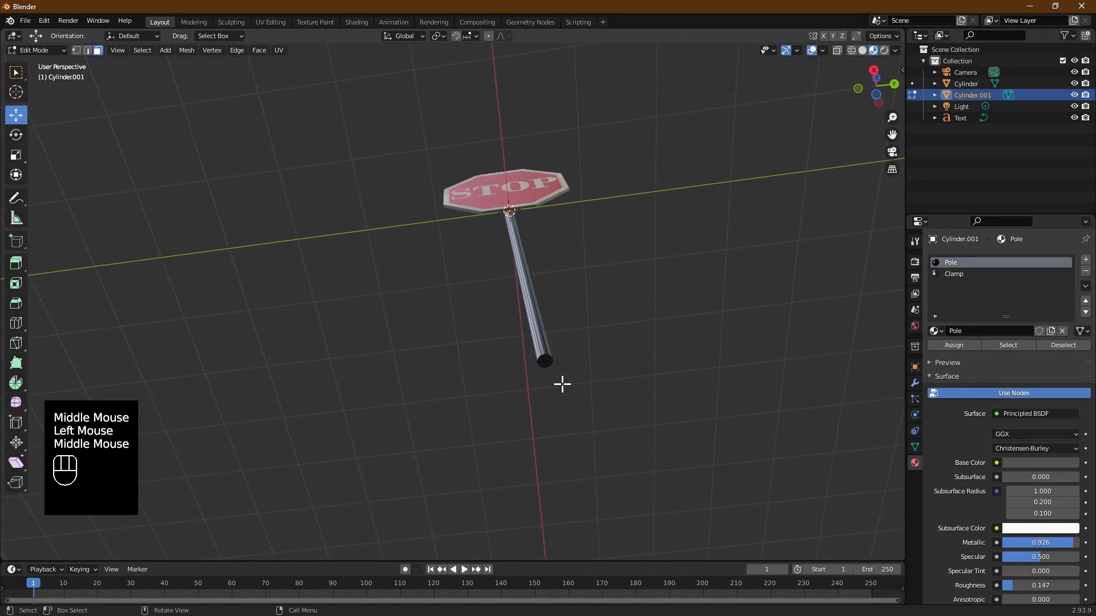
Add an edge loop around the pole near its bottom end with a slide factor of 0.931.
click(547, 365)
scroll(594, 368, up, 2)
shift+middle_drag(690, 391, 550, 384)
key(ctrl+r)
click(496, 323)
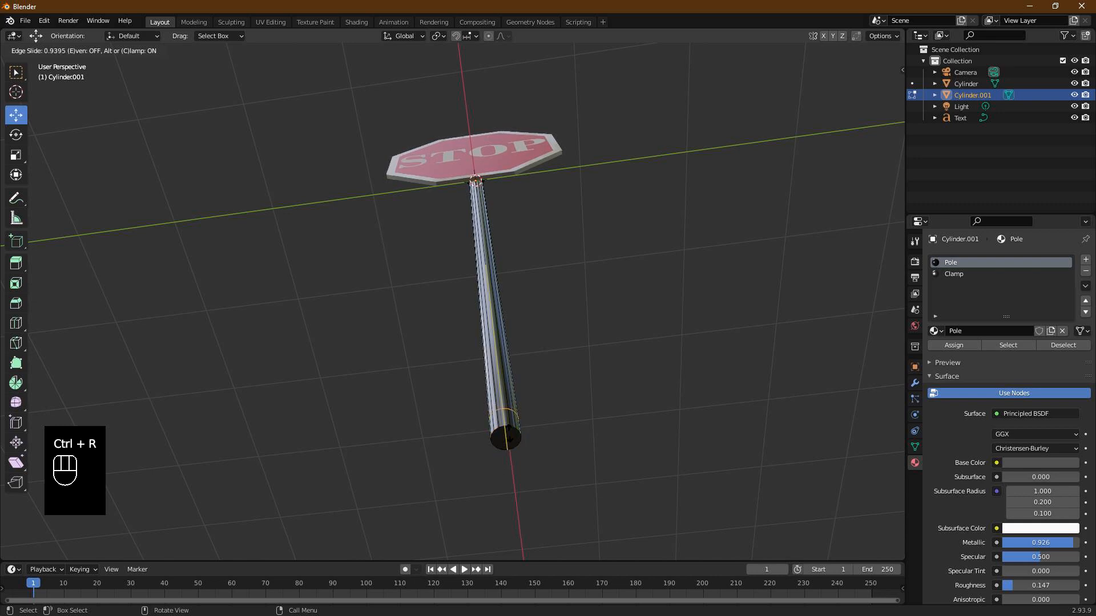
click(526, 441)
Bevel the new edge loop by about 0.0228 m into a band and move it down about 0.0216 m along Z.
middle_drag(549, 442, 553, 441)
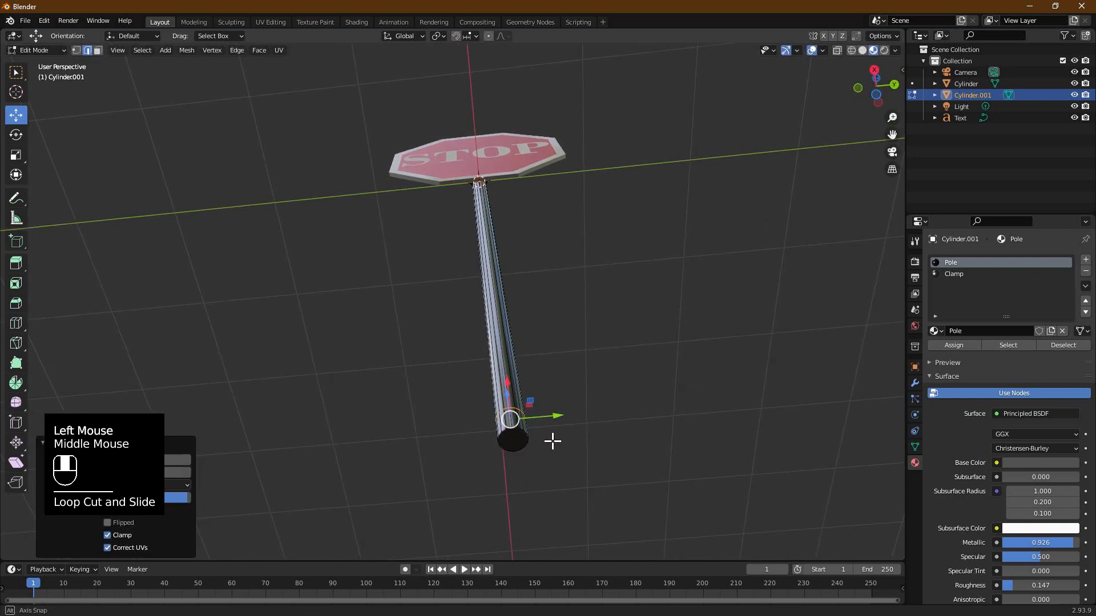
key(KP_Decimal)
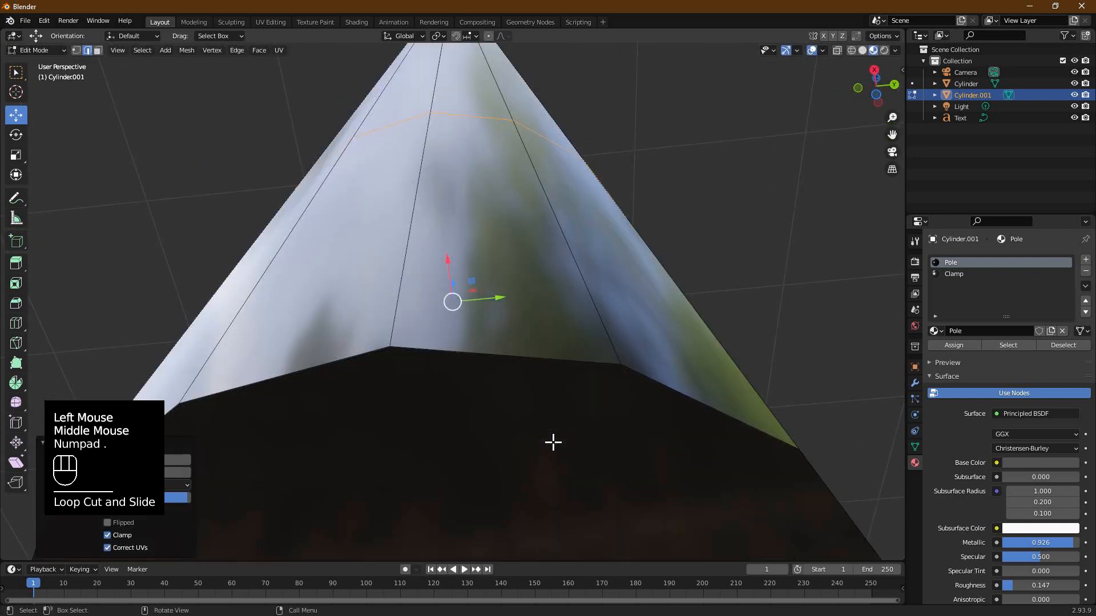
middle_drag(528, 217, 497, 369)
scroll(505, 342, down, 4)
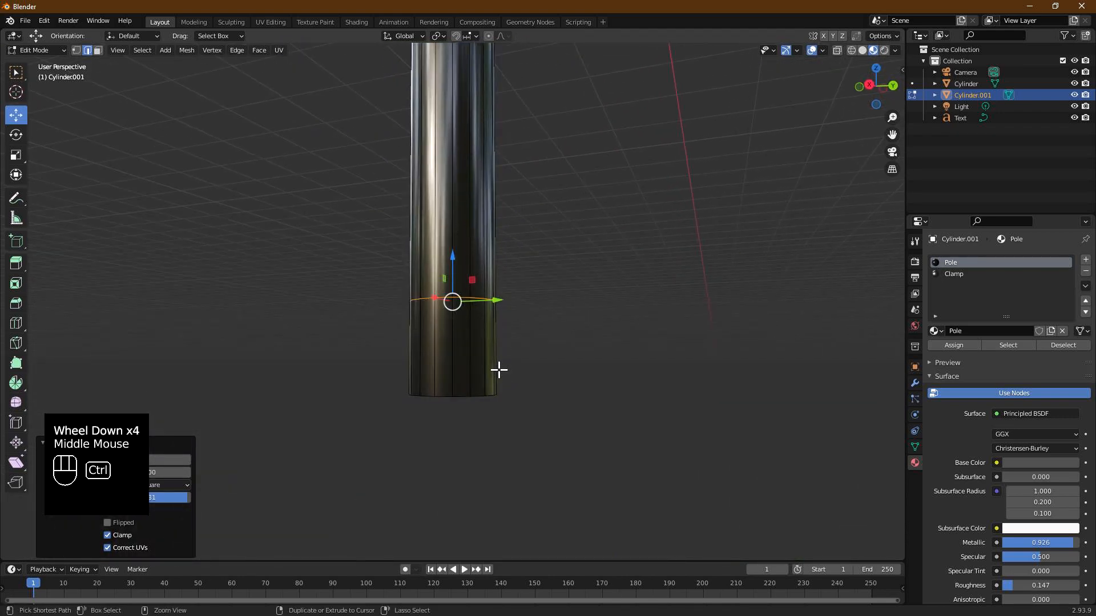
key(ctrl+b)
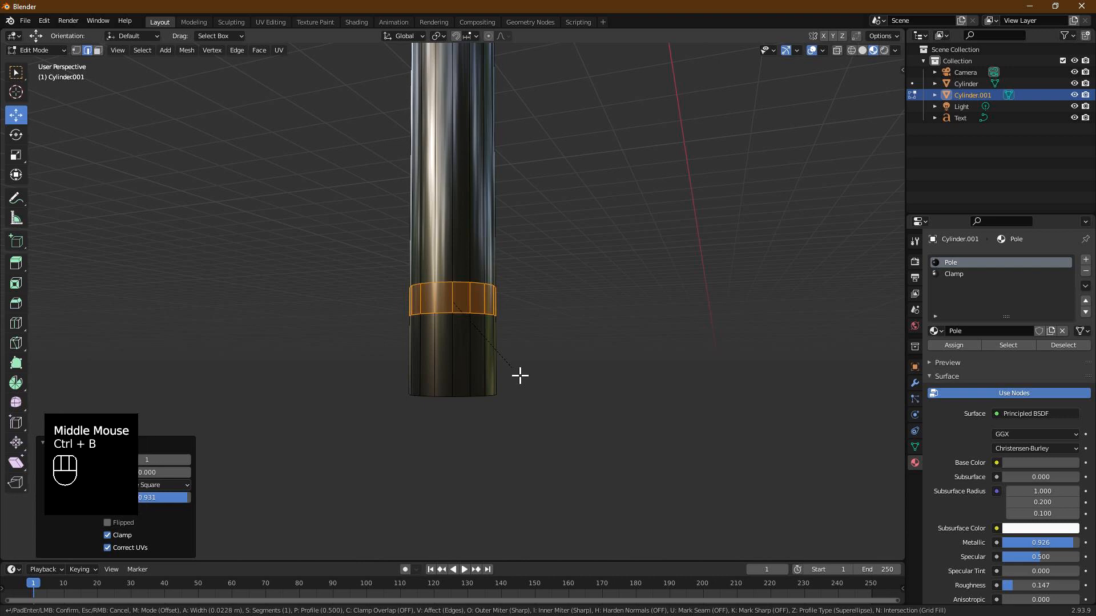
click(519, 375)
drag(454, 261, 455, 286)
middle_drag(491, 314, 322, 368)
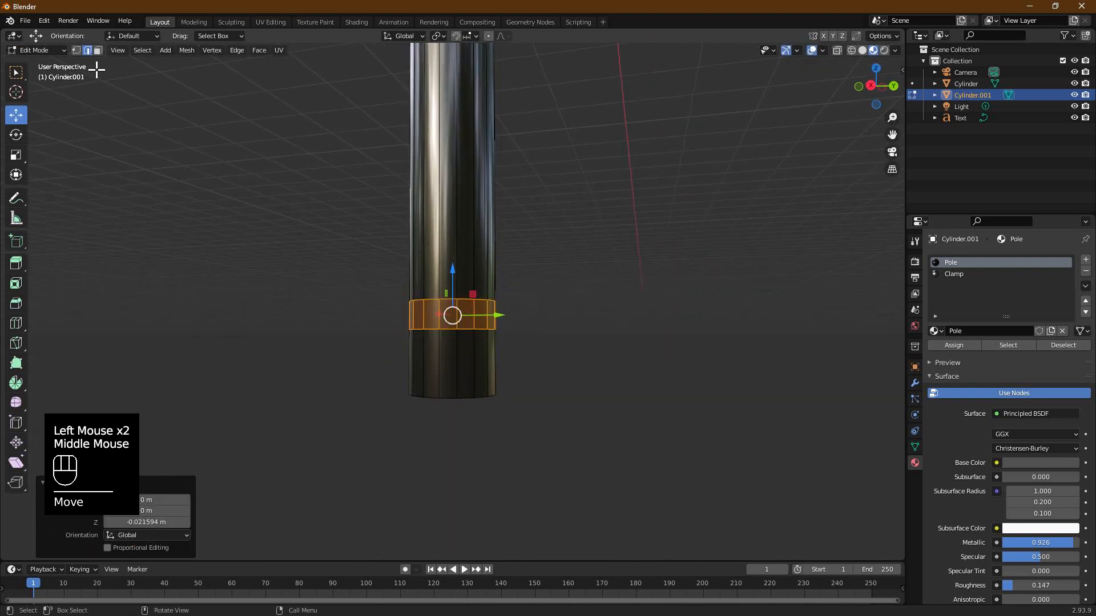
click(143, 50)
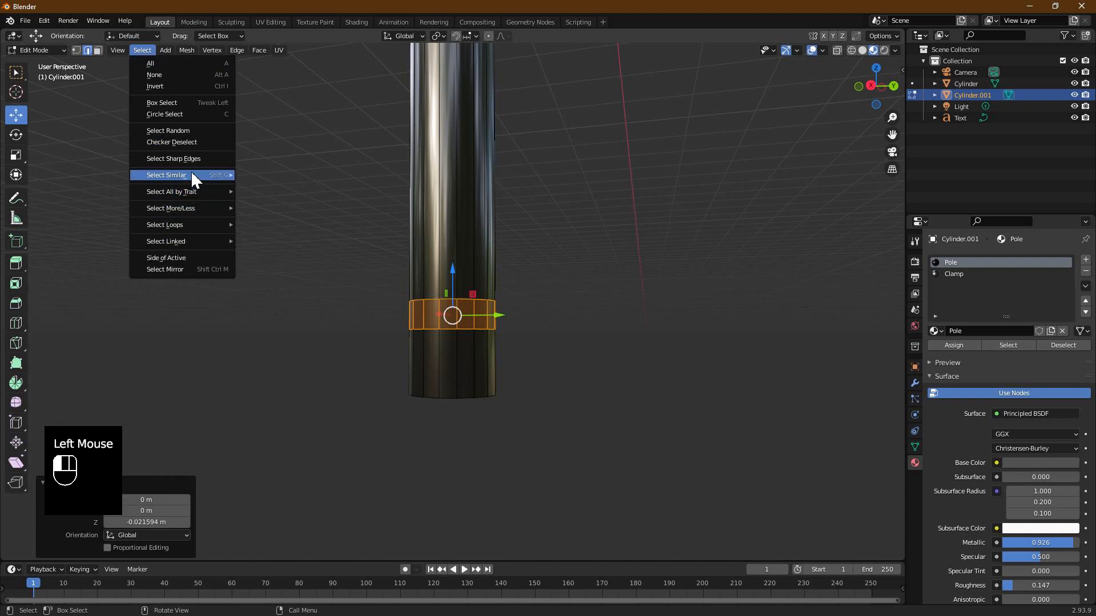
click(194, 143)
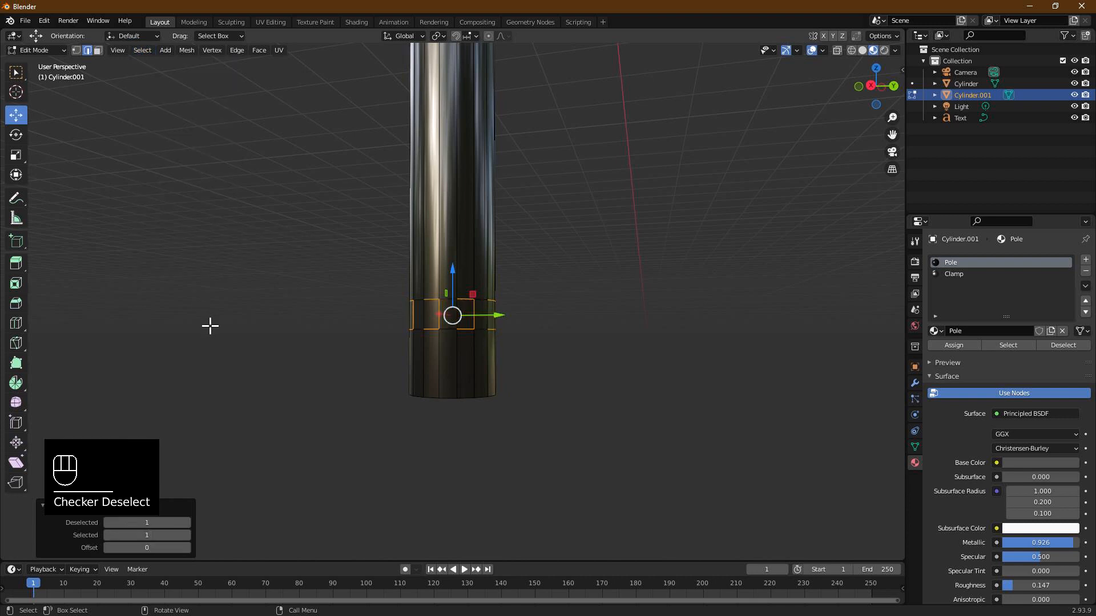
Select the face loop of the band near the pole's bottom and apply Checker Deselect with 2 deselected and 3 selected.
click(95, 52)
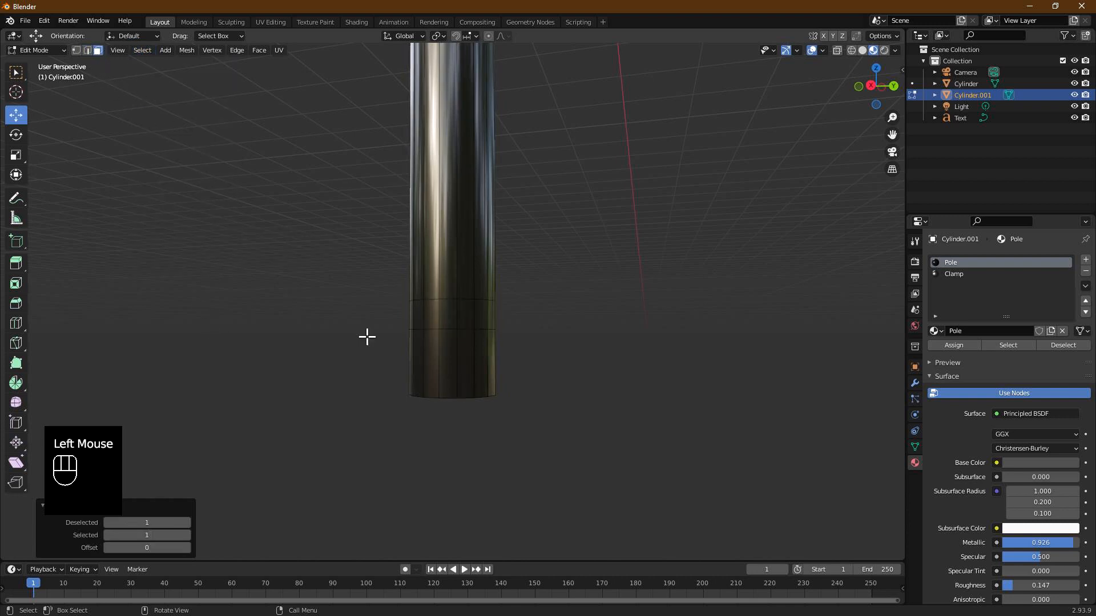
click(480, 321)
click(477, 321)
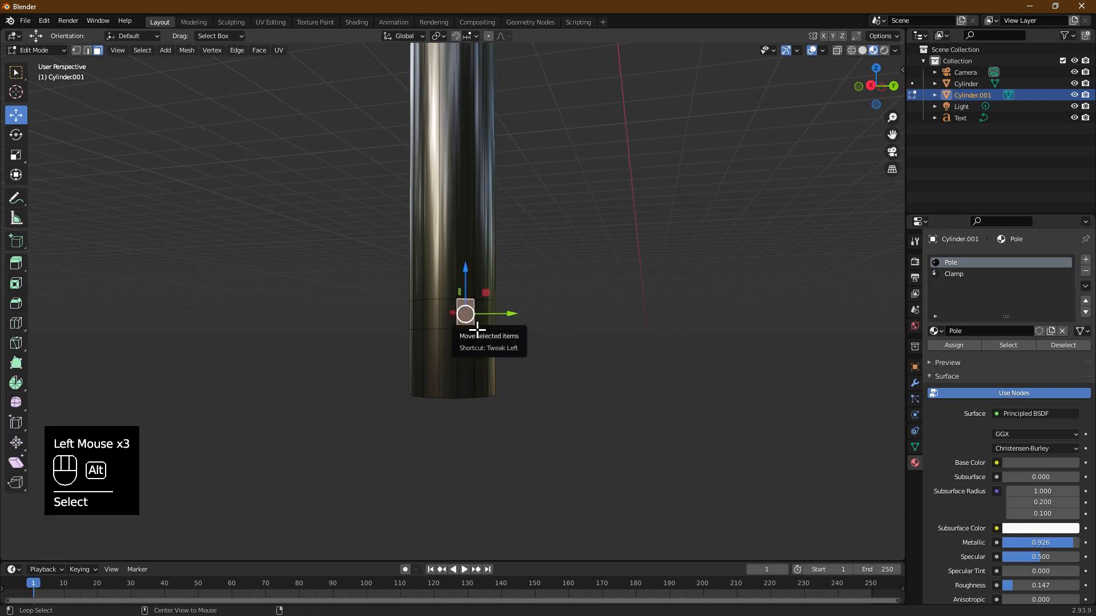
alt+click(484, 325)
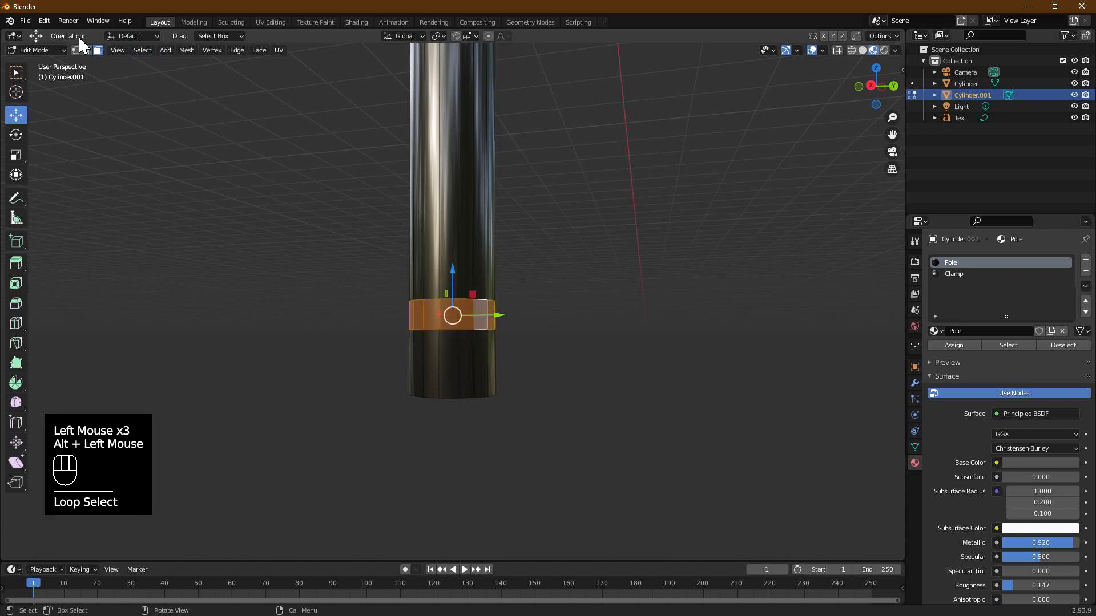
click(145, 53)
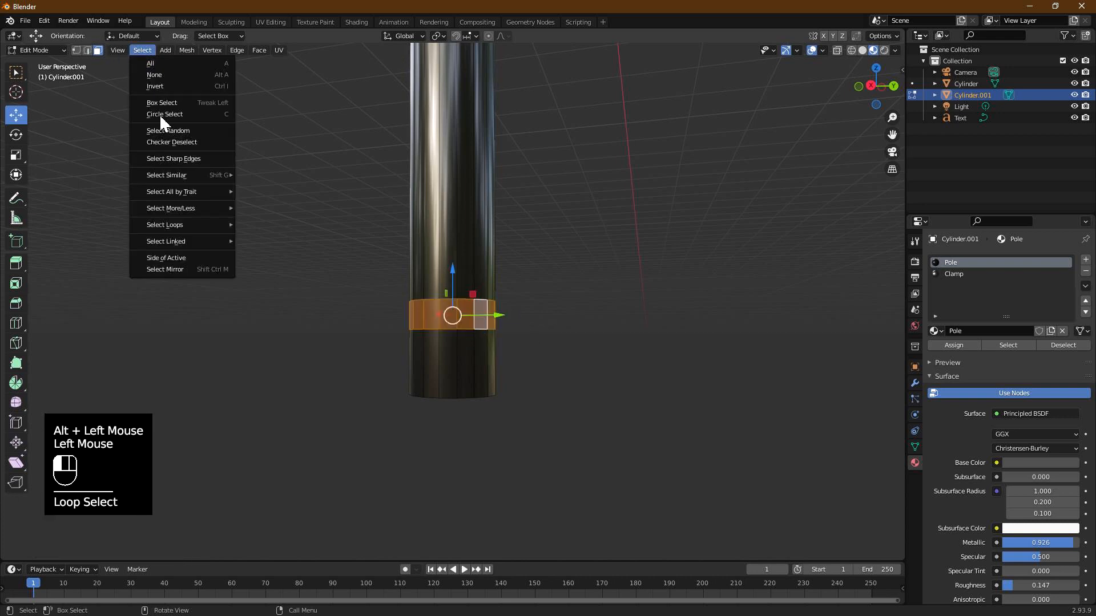
click(190, 141)
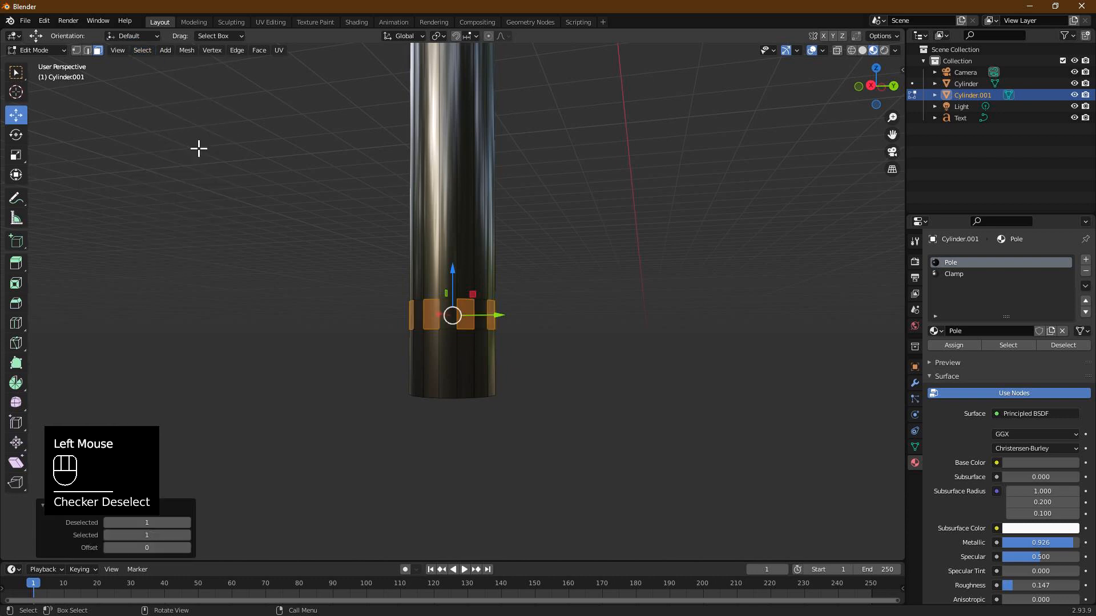
click(187, 523)
click(186, 523)
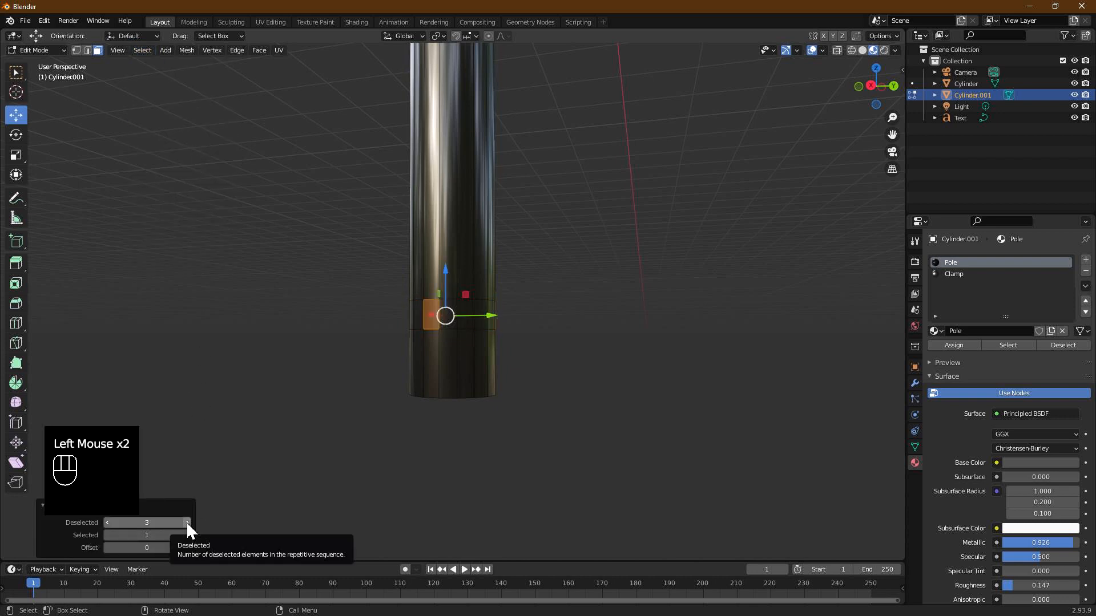
click(106, 522)
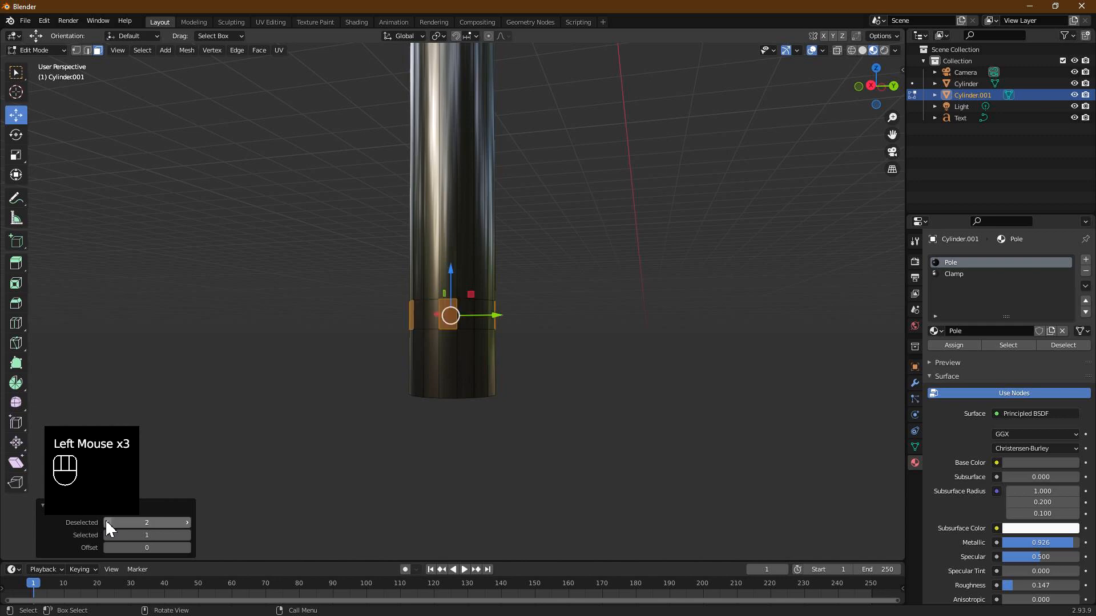
click(187, 534)
click(187, 535)
Extrude the three selected face groups along their normals by about 0.696 m to form three legs.
middle_drag(440, 360, 509, 370)
scroll(508, 370, down, 4)
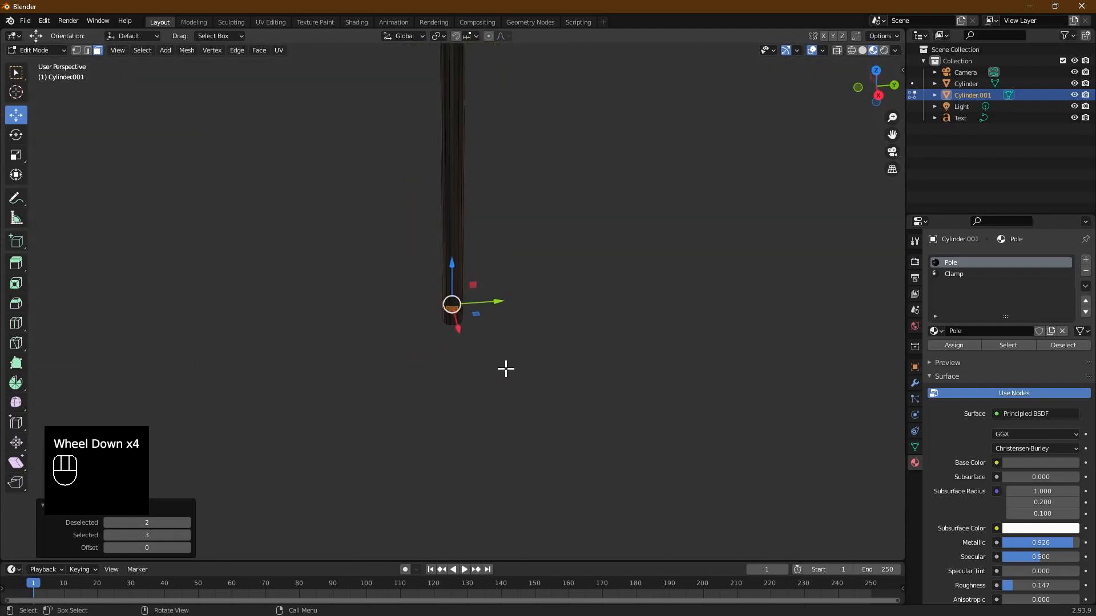
middle_drag(558, 320, 573, 320)
key(alt+e)
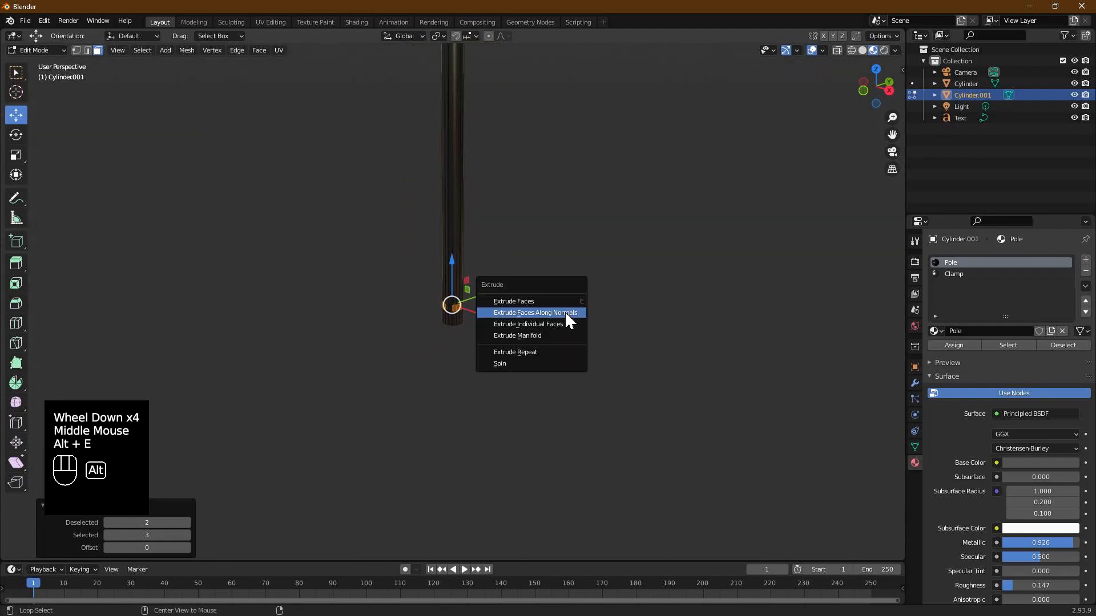
click(564, 312)
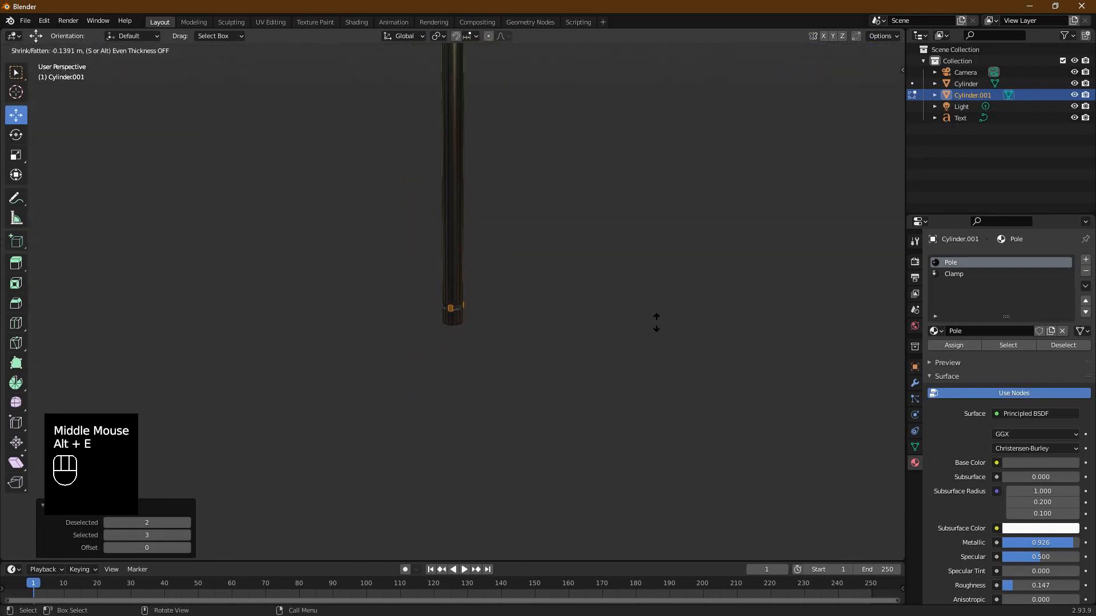
click(562, 269)
middle_drag(563, 270, 559, 294)
key(s)
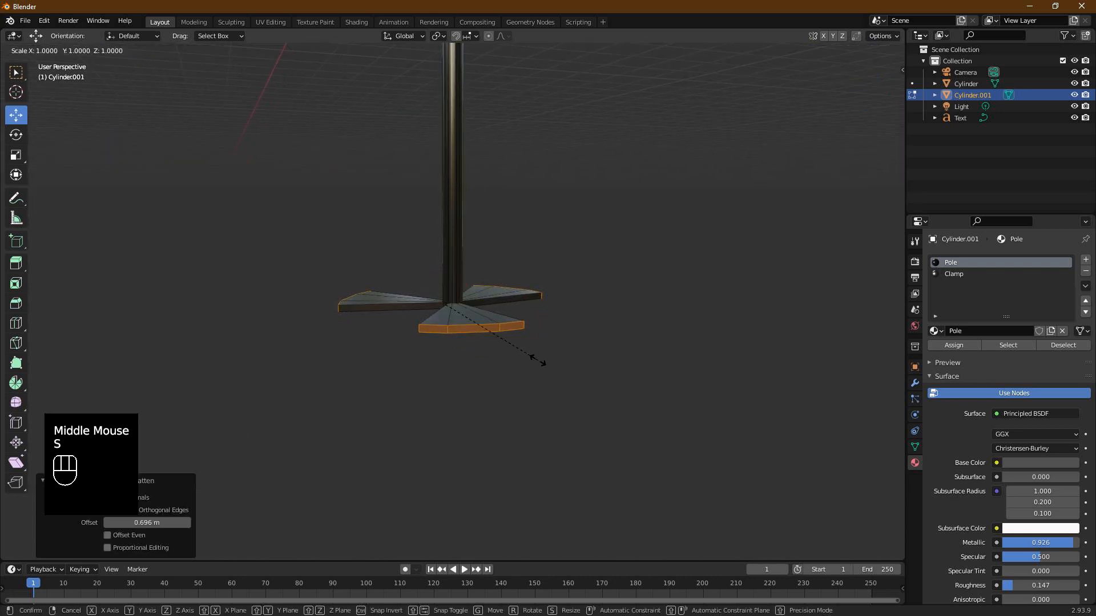
key(z)
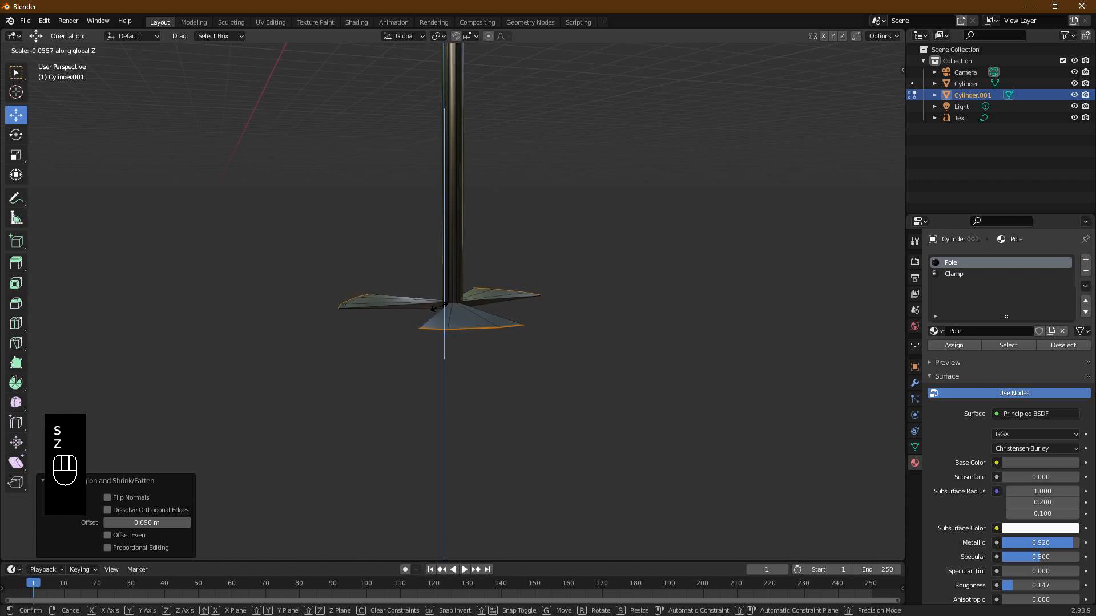
click(435, 313)
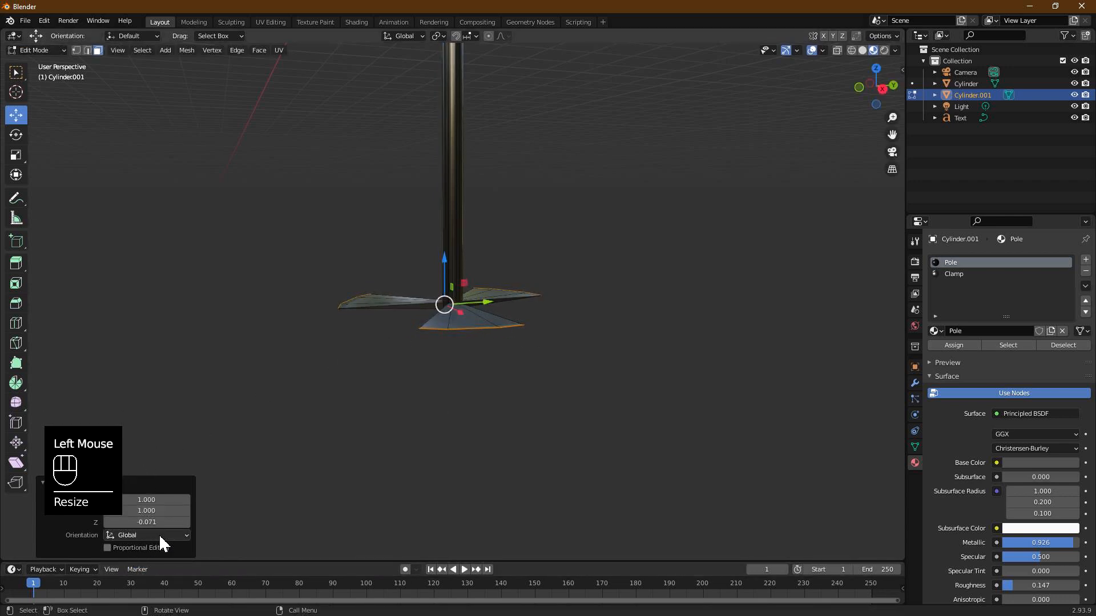
key(ctrl+z)
Flatten the legs' outer end faces by scaling them along Z to about 0.134.
key(s)
key(z)
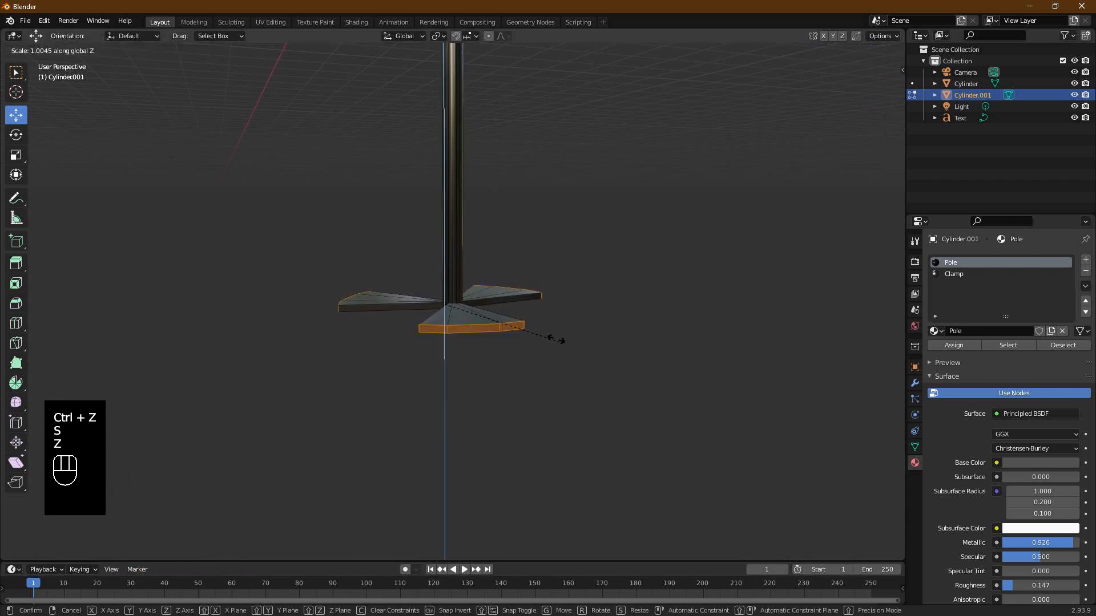
click(467, 311)
scroll(516, 315, up, 3)
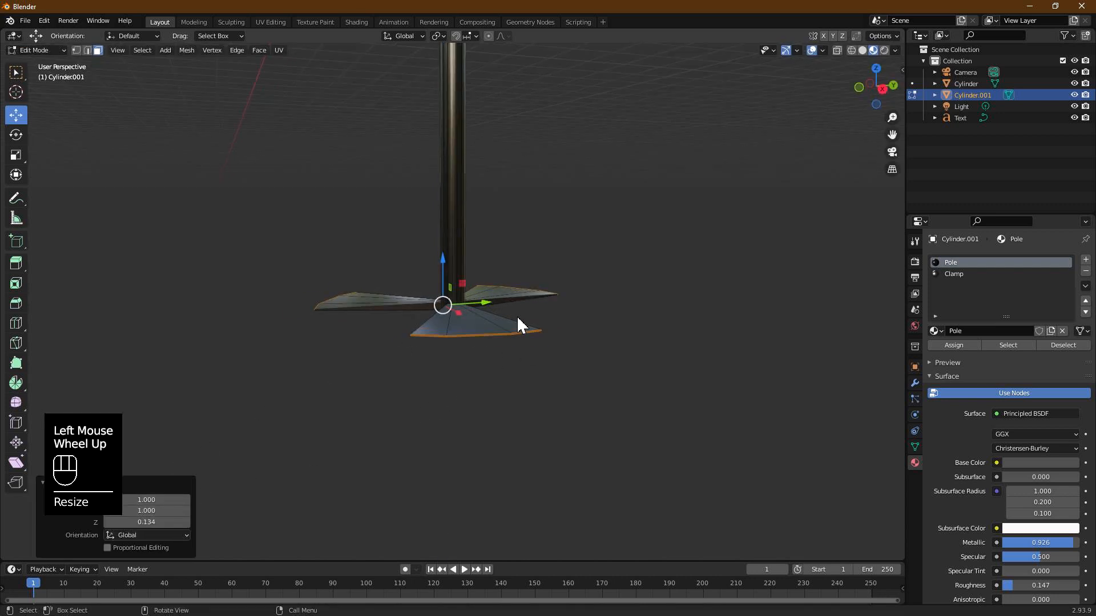
middle_drag(512, 326, 589, 345)
scroll(538, 347, down, 2)
middle_drag(550, 347, 560, 347)
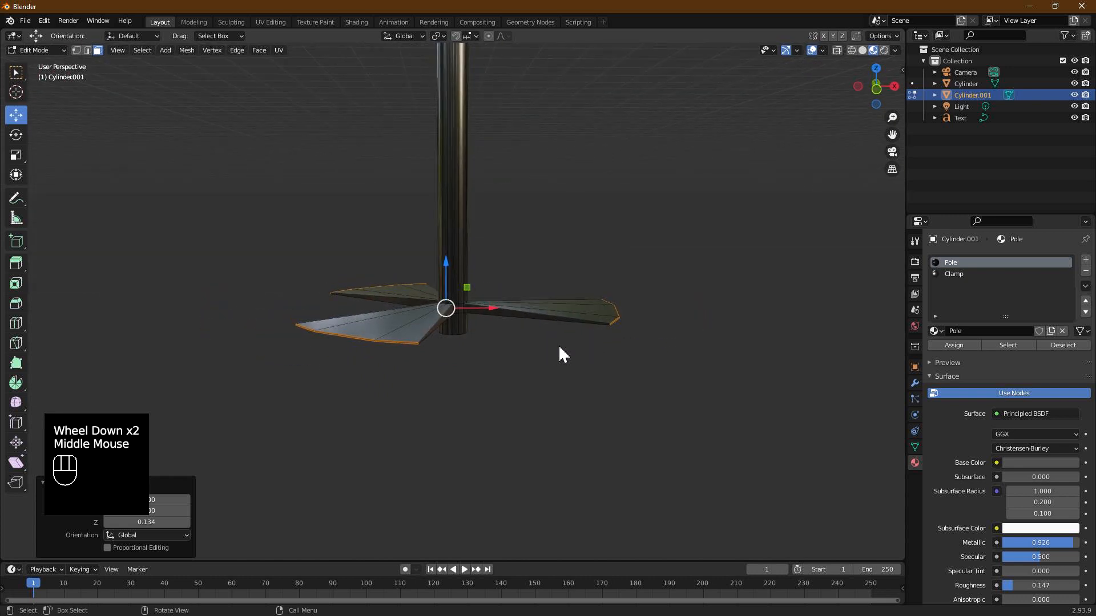
middle_drag(630, 319, 620, 318)
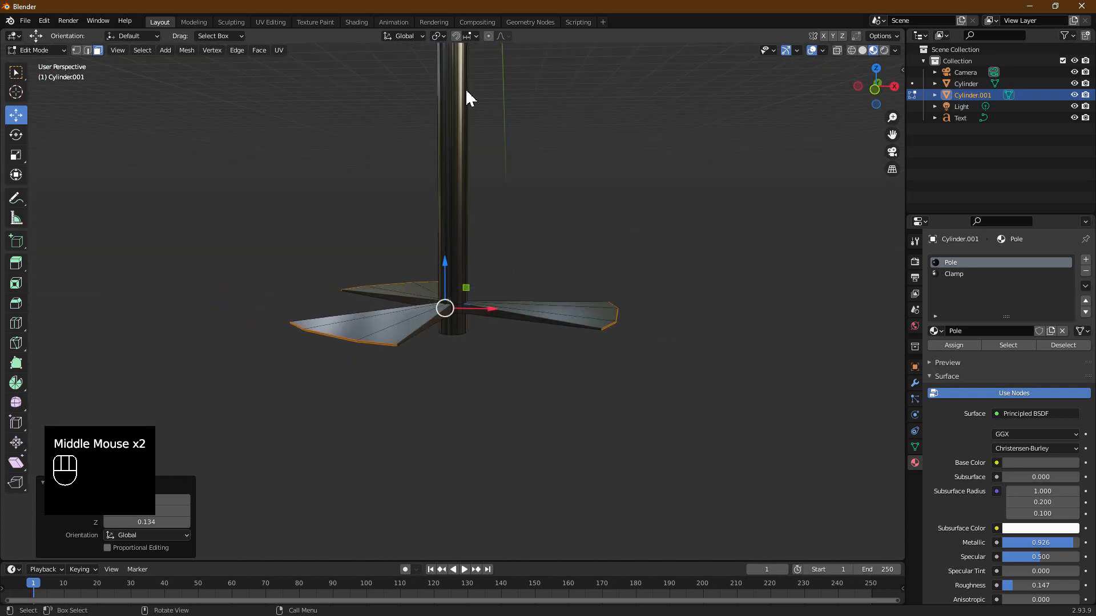
Set the pivot so each leg end scales about its own center, and scale the ends down to about 0.070.
drag(442, 37, 447, 73)
middle_drag(777, 325, 677, 336)
key(s)
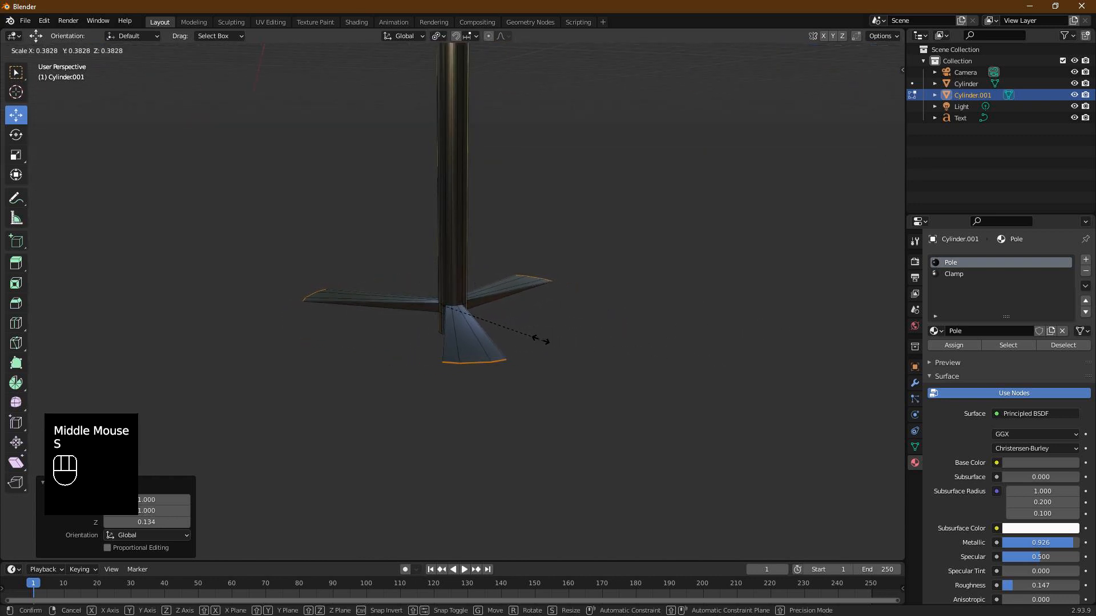
click(459, 319)
middle_drag(464, 320, 565, 335)
Move the leg ends down along Z by about 0.14 m so the legs slope to the pole's bottom, and return to Object Mode.
key(KP_1)
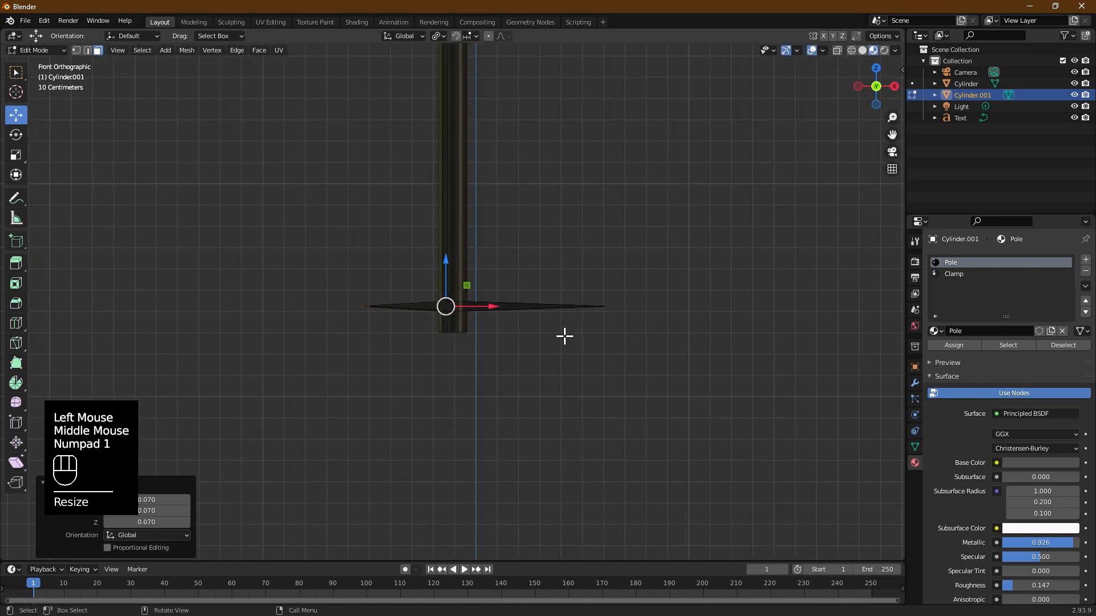
drag(447, 267, 452, 296)
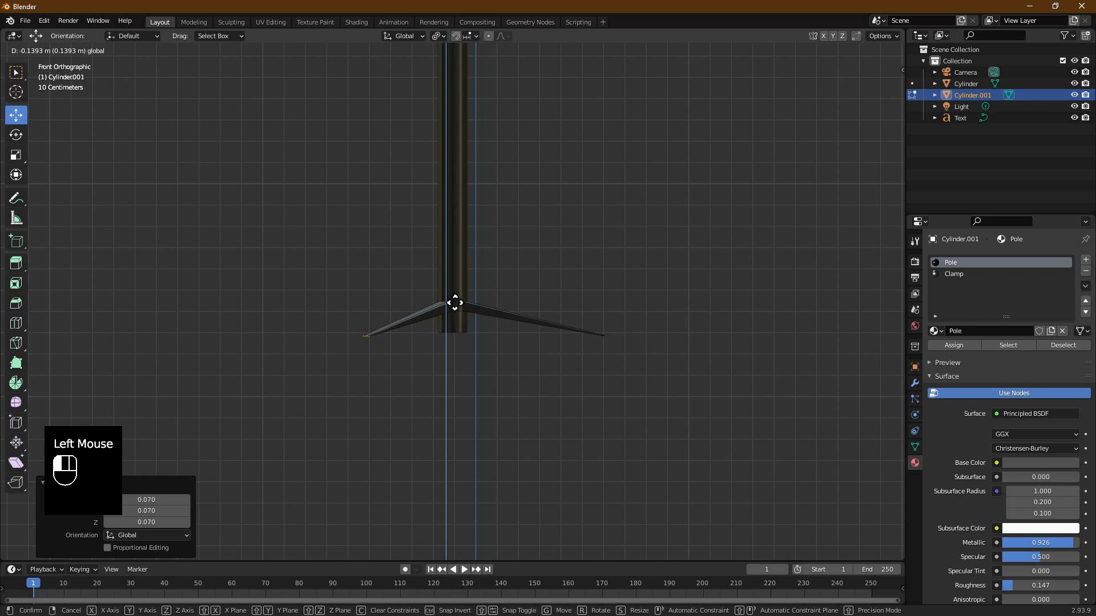
drag(457, 301, 456, 305)
middle_drag(663, 293, 546, 257)
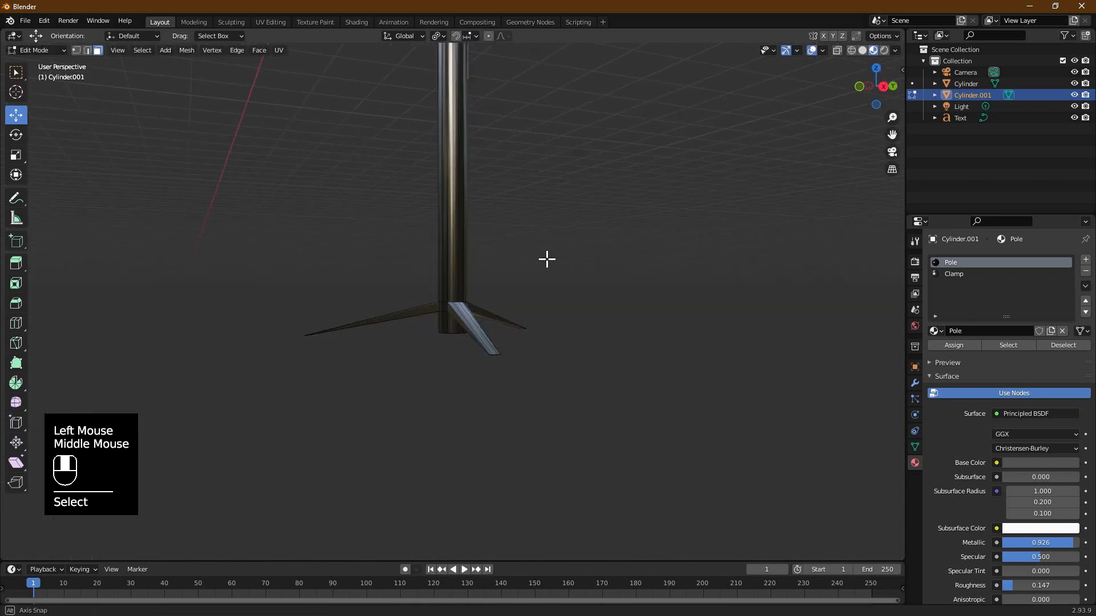
key(Tab)
Deselect the pole and examine the whole stop sign's proportions with its three-legged base.
scroll(550, 244, down, 2)
scroll(521, 183, down, 2)
middle_drag(521, 183, 506, 230)
scroll(489, 196, up, 2)
click(512, 233)
scroll(512, 232, down, 1)
scroll(539, 273, down, 1)
mouse_move(539, 277)
middle_down()
mouse_move(530, 269)
mouse_move(543, 273)
middle_up()
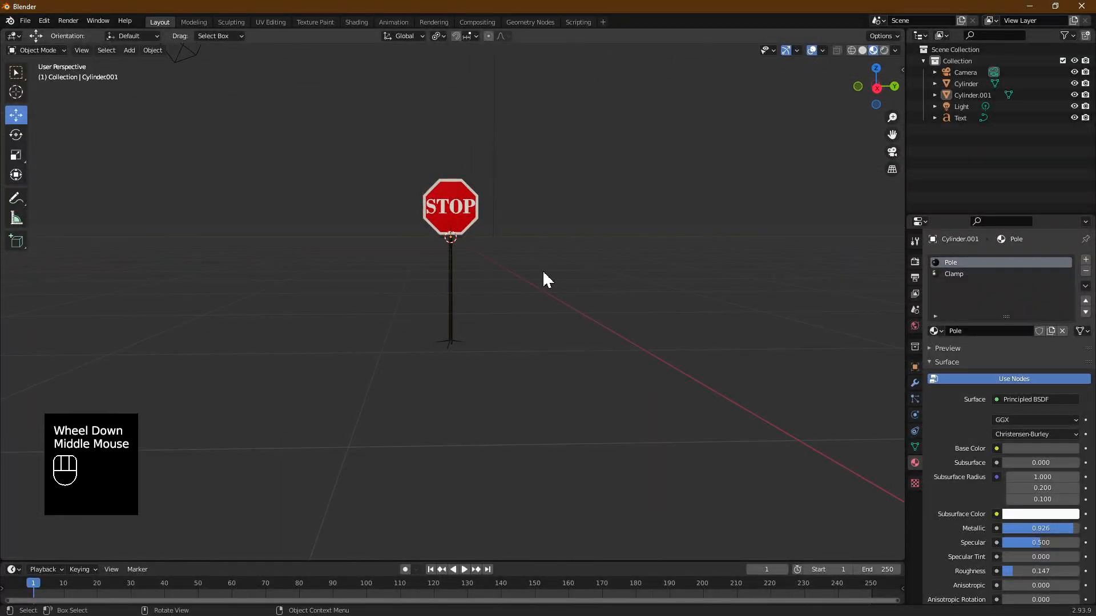
Box-select the plate, lettering and pole, and raise them along Z until the legs stand at ground level.
drag(379, 149, 544, 421)
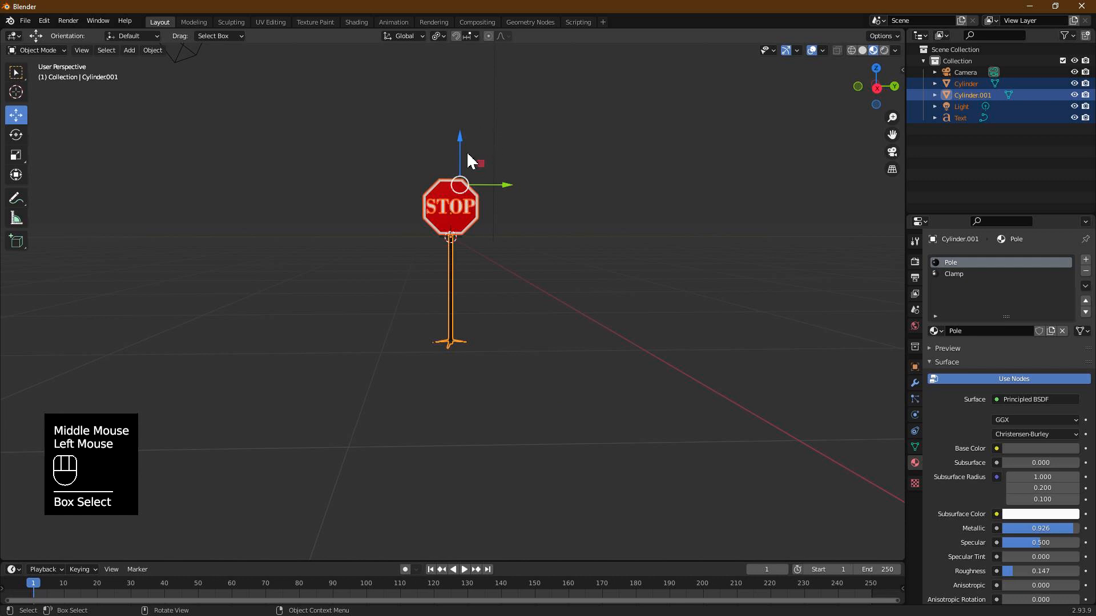
drag(460, 150, 470, 49)
scroll(493, 120, down, 2)
drag(460, 139, 471, 135)
scroll(499, 222, up, 4)
middle_drag(499, 222, 470, 214)
Fine-tune the sign's height along Z in the front view so the legs meet the ground line, and clear the selection.
key(KP_1)
scroll(521, 240, up, 2)
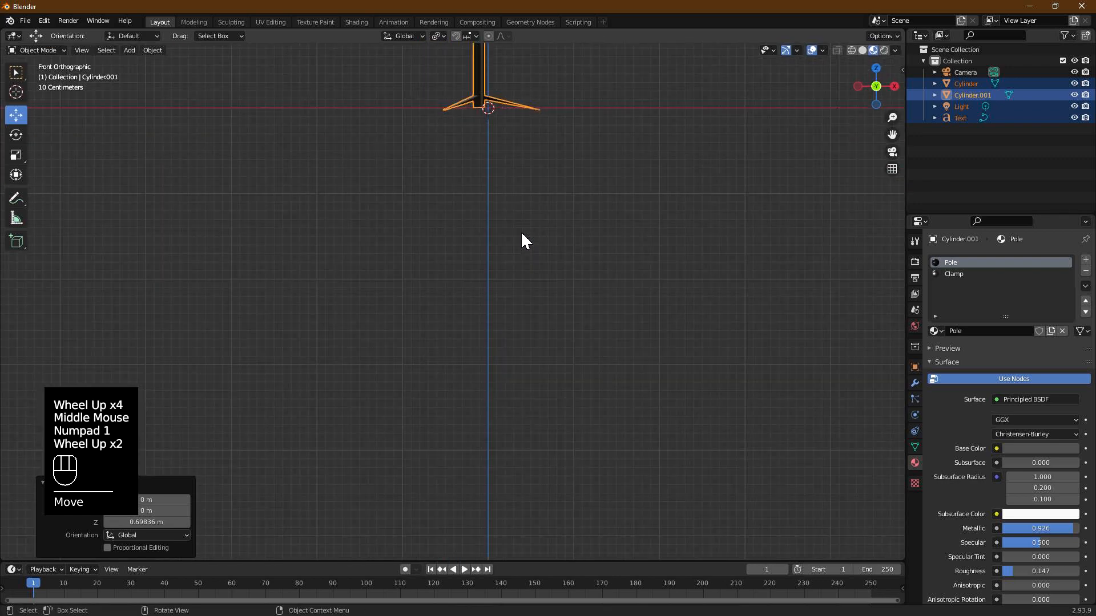
shift+middle_drag(462, 149, 452, 340)
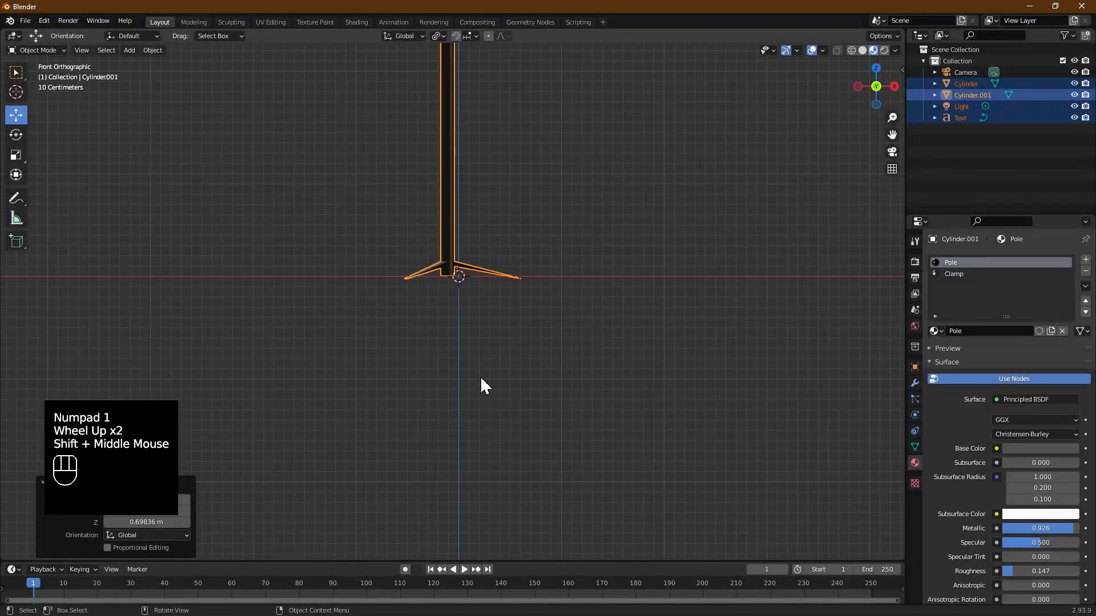
key(g)
key(z)
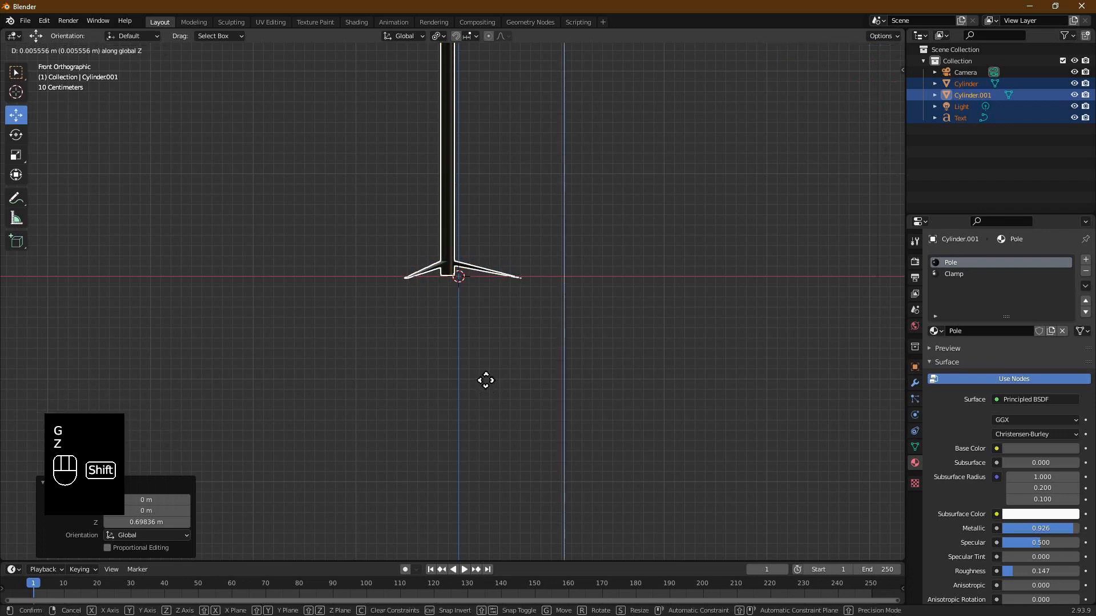
shift+click(480, 365)
scroll(591, 281, down, 2)
click(560, 250)
Add a plane at the sign's base as the ground and scale its mesh by 25 in Edit Mode.
middle_drag(560, 250, 516, 338)
key(shift+a)
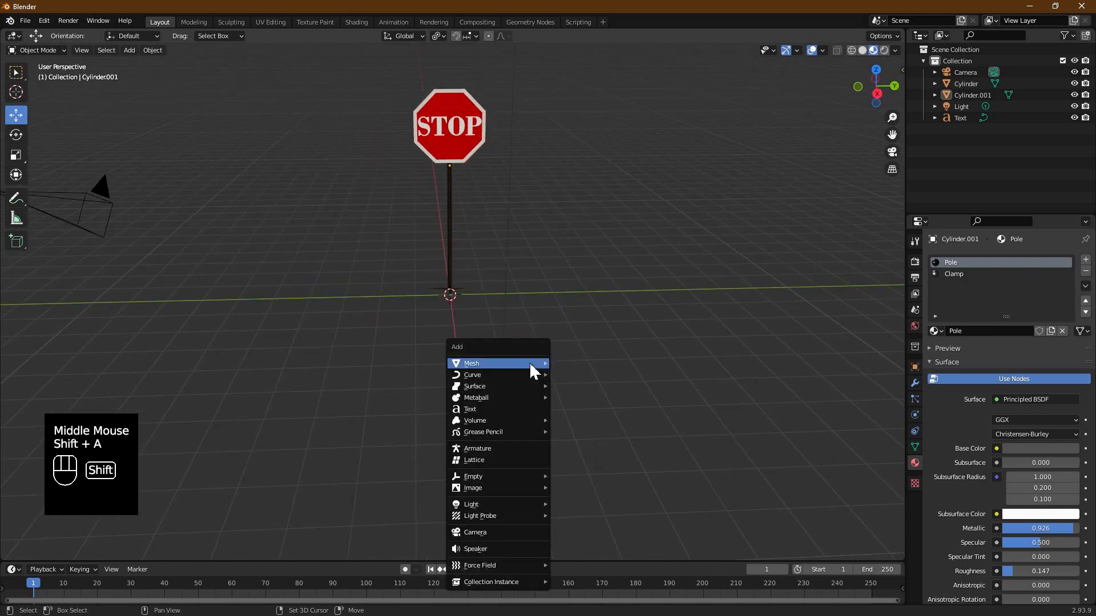
mouse_move(530, 364)
click(577, 366)
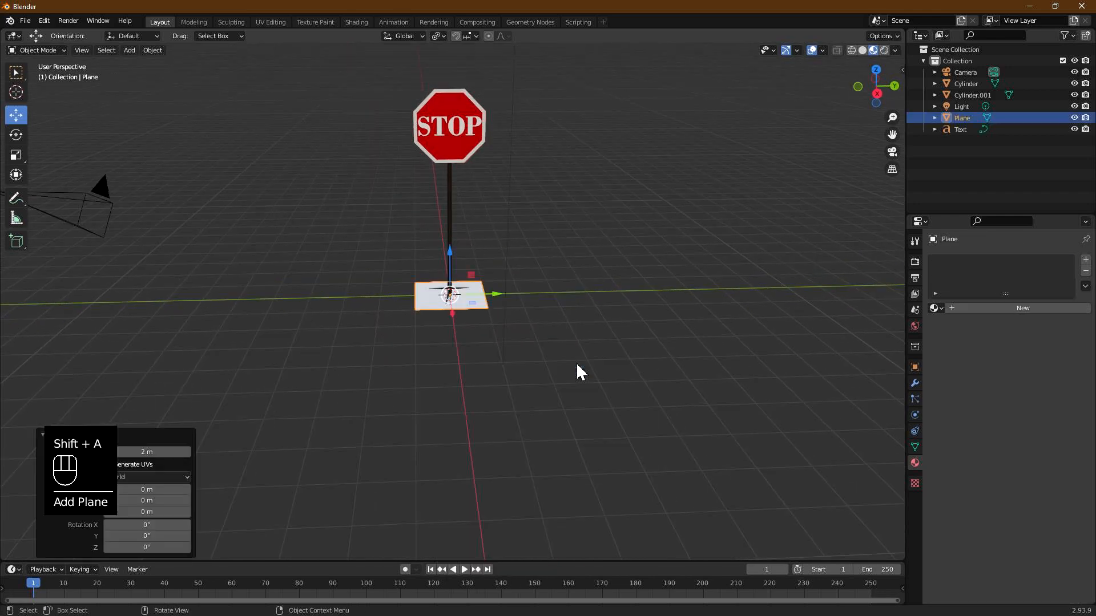
key(Tab)
key(s)
key(2)
key(5)
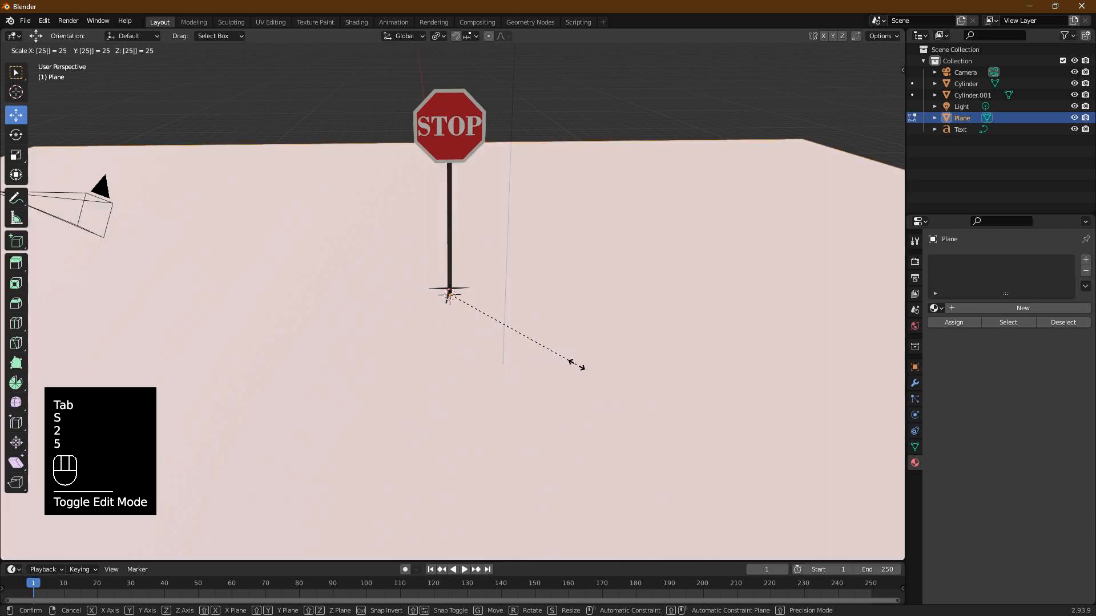
click(577, 365)
Show the view settings and enable locking the camera to the view.
middle_drag(533, 189, 533, 205)
key(n)
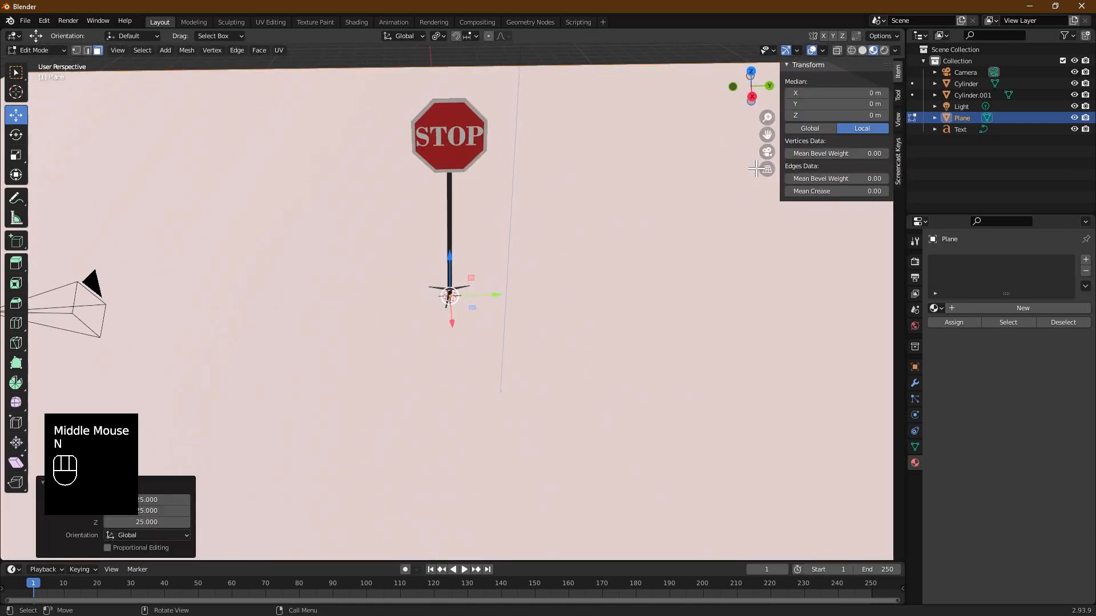
click(899, 121)
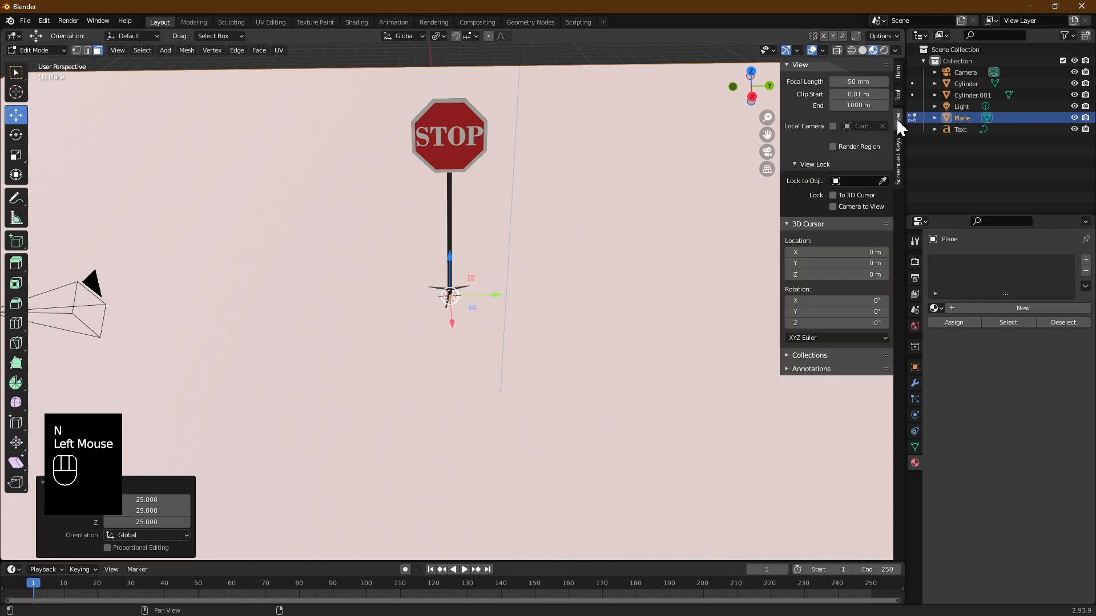
click(832, 206)
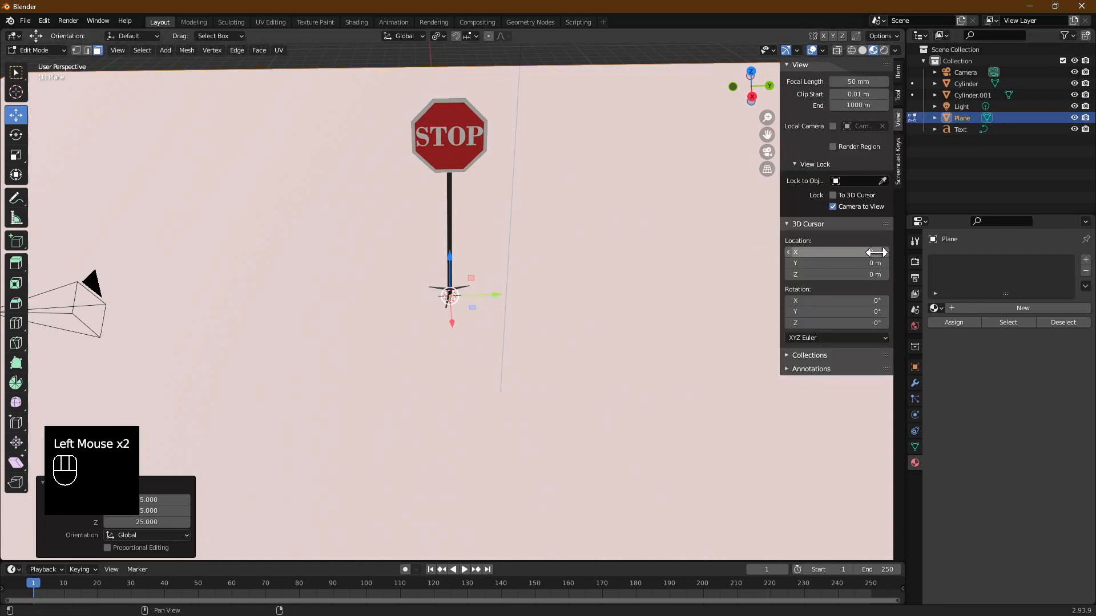
Set the render engine to Cycles and turn on NLM denoising for renders.
click(914, 241)
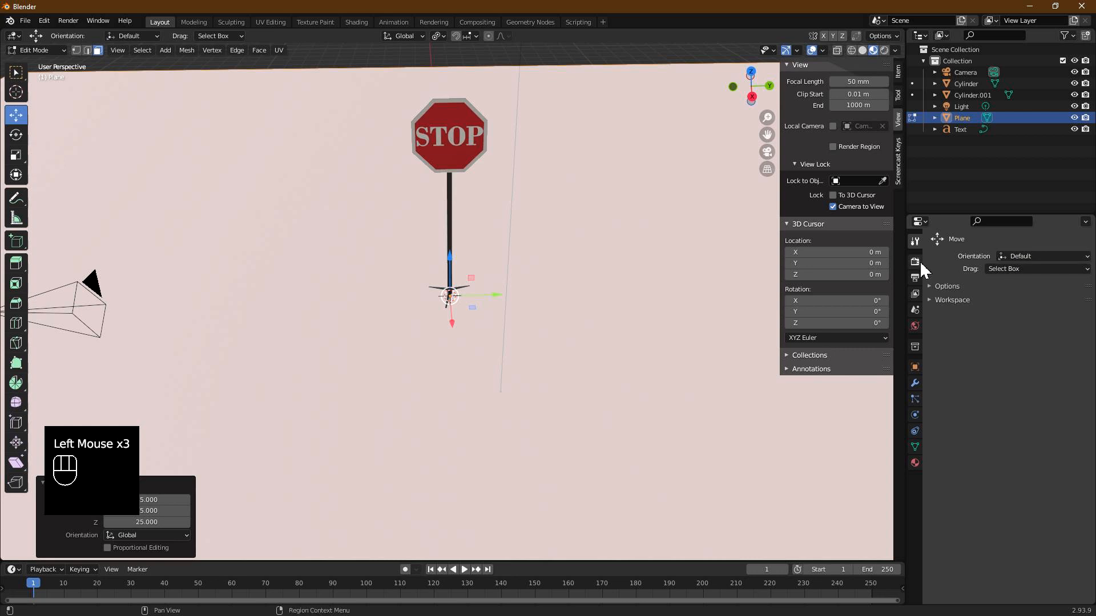
click(916, 262)
drag(1029, 268, 1013, 295)
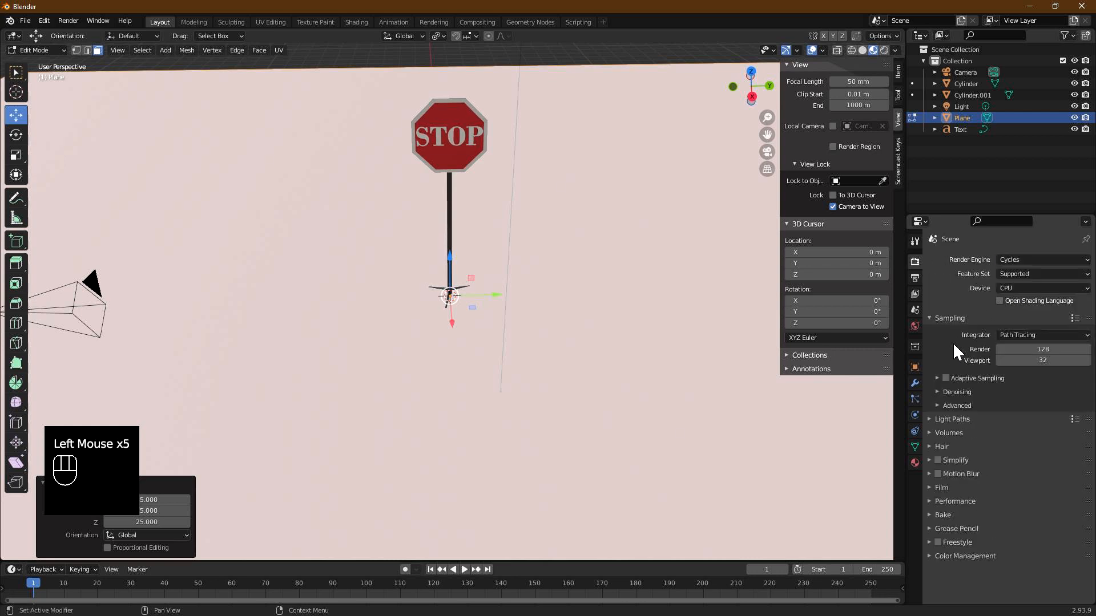
click(936, 391)
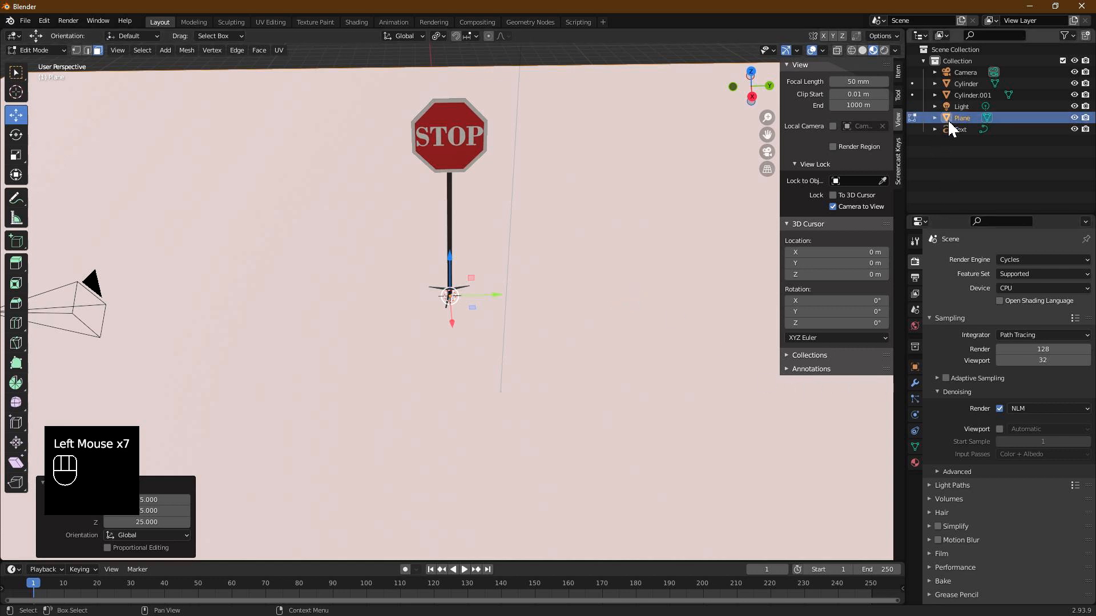
Leave Edit Mode on the plane, select the scene light and change its type to Area.
key(Tab)
key(Tab)
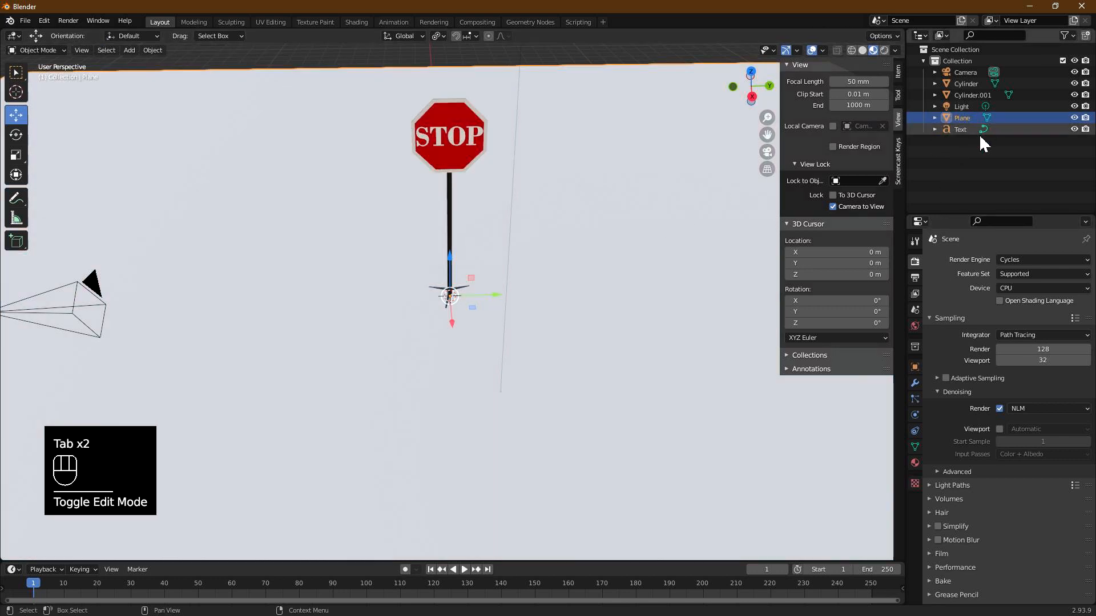
click(961, 108)
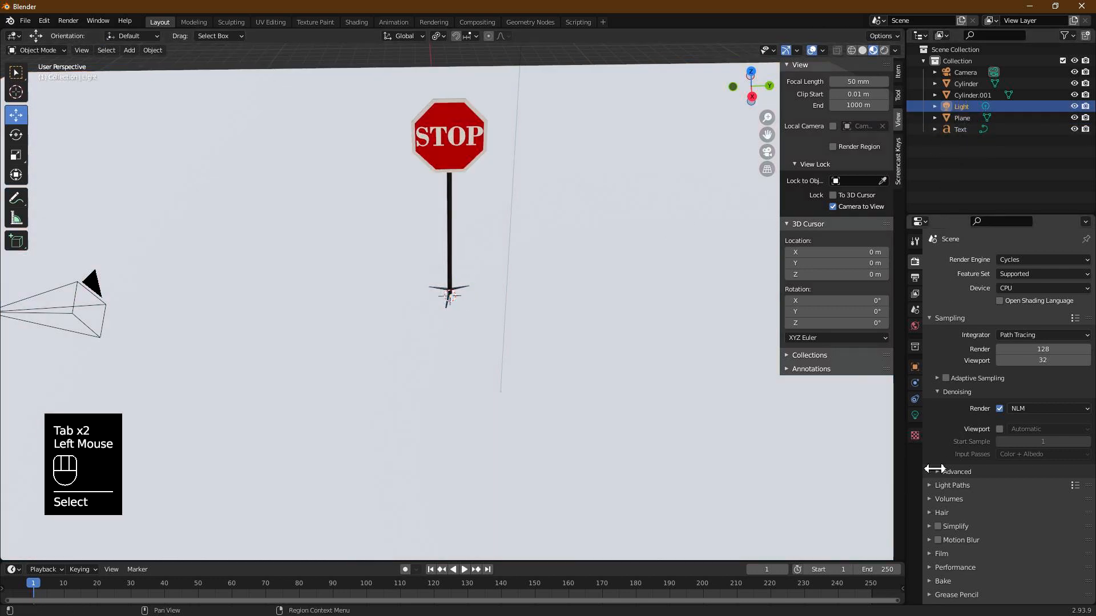
click(916, 417)
click(1070, 309)
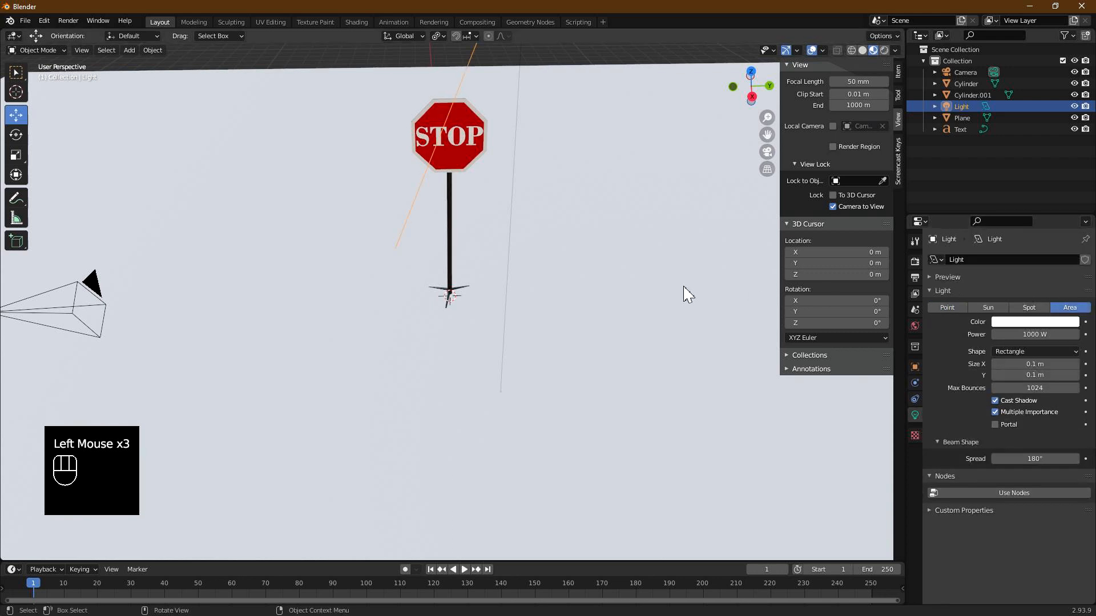
Look through the scene camera and frame it so the whole stop sign stands inside the frame over the ground plane.
shift+middle_drag(512, 181, 489, 224)
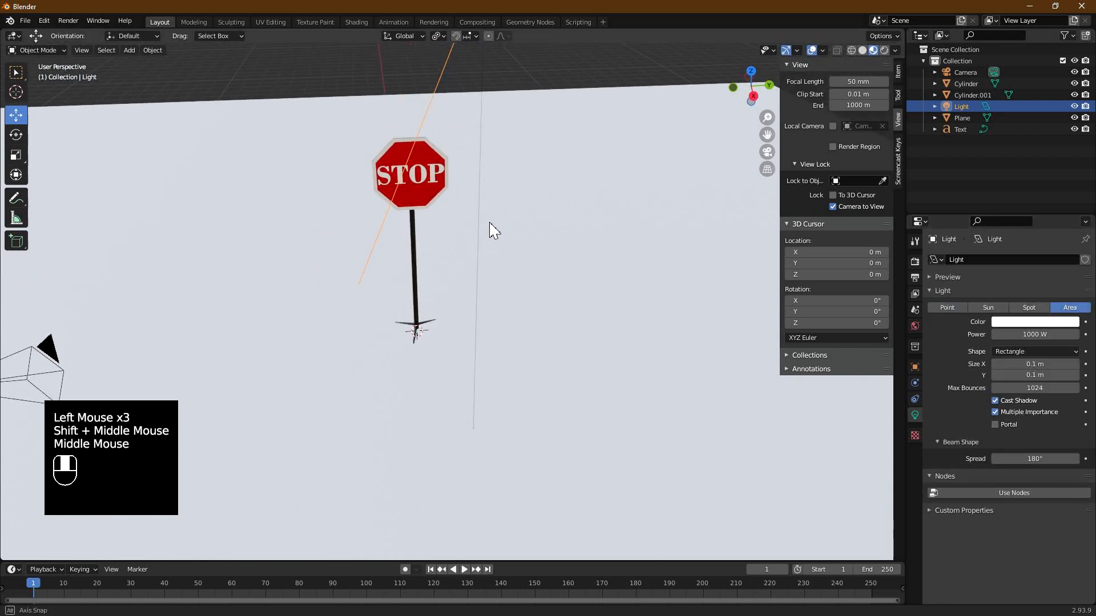
key(KP_0)
scroll(489, 230, down, 1)
scroll(460, 260, down, 2)
shift+middle_drag(478, 269, 454, 325)
scroll(411, 297, up, 1)
scroll(428, 274, up, 1)
scroll(411, 318, up, 2)
scroll(411, 318, up, 1)
shift+middle_drag(411, 294, 536, 340)
scroll(474, 326, up, 1)
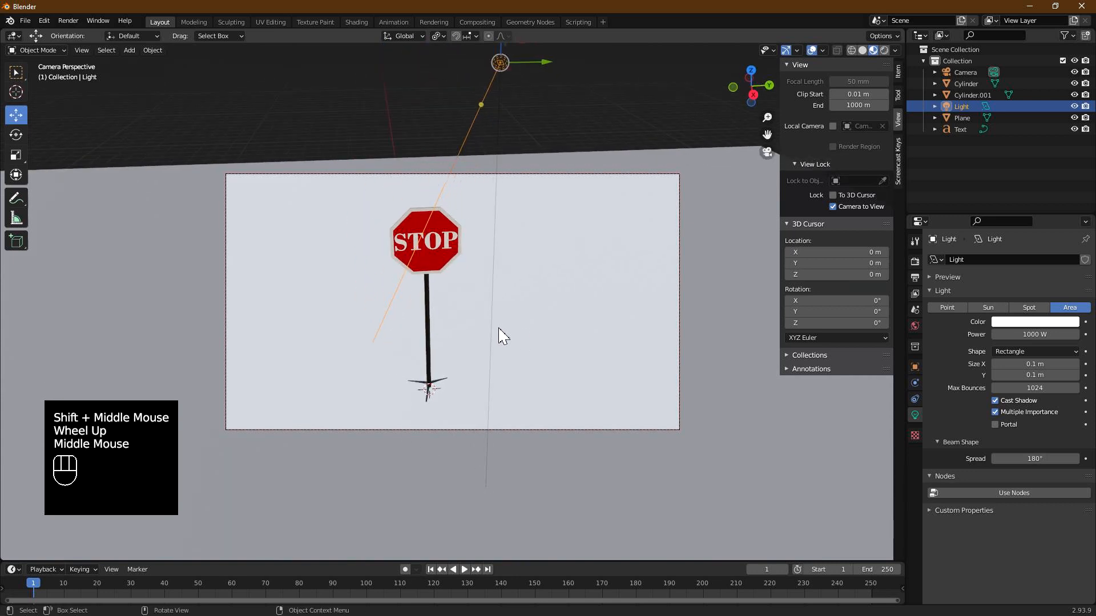
scroll(500, 334, up, 1)
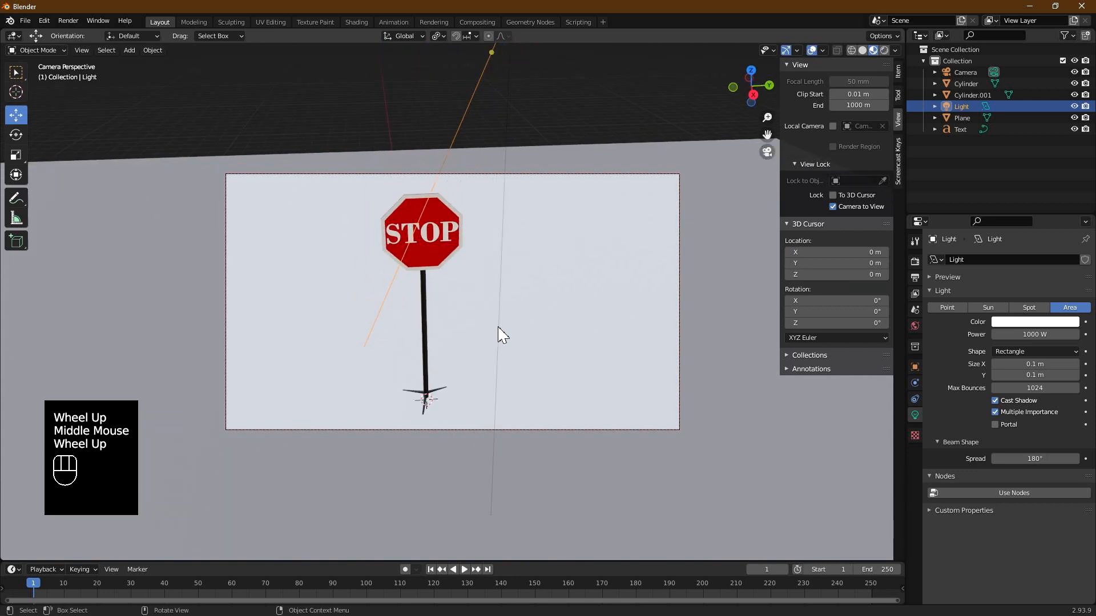
Show the viewport in Rendered shading with Scene World lighting turned off.
click(883, 50)
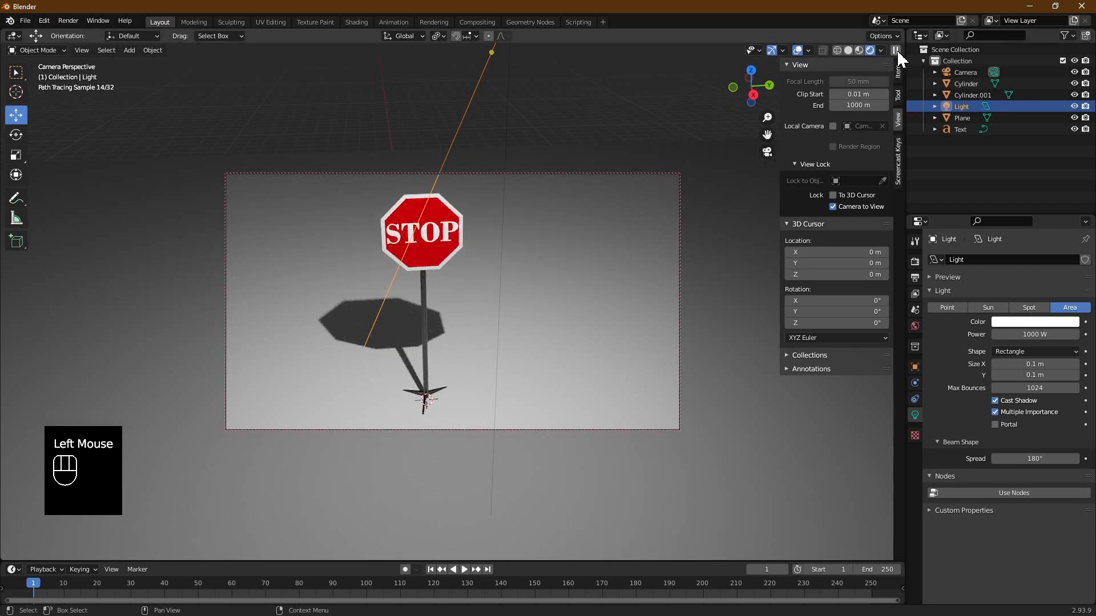
click(881, 50)
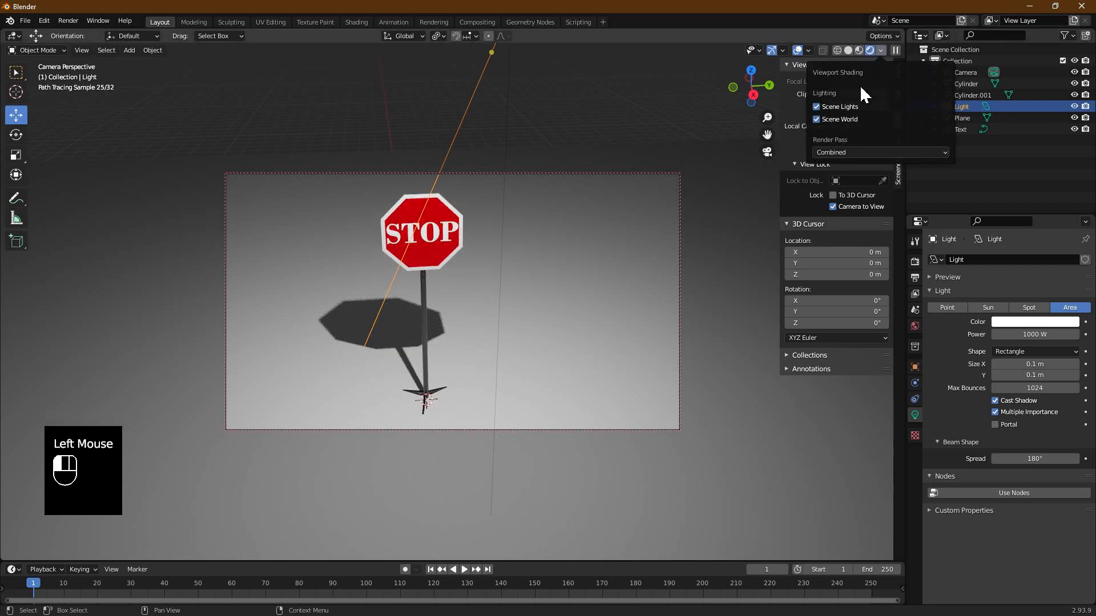
click(818, 119)
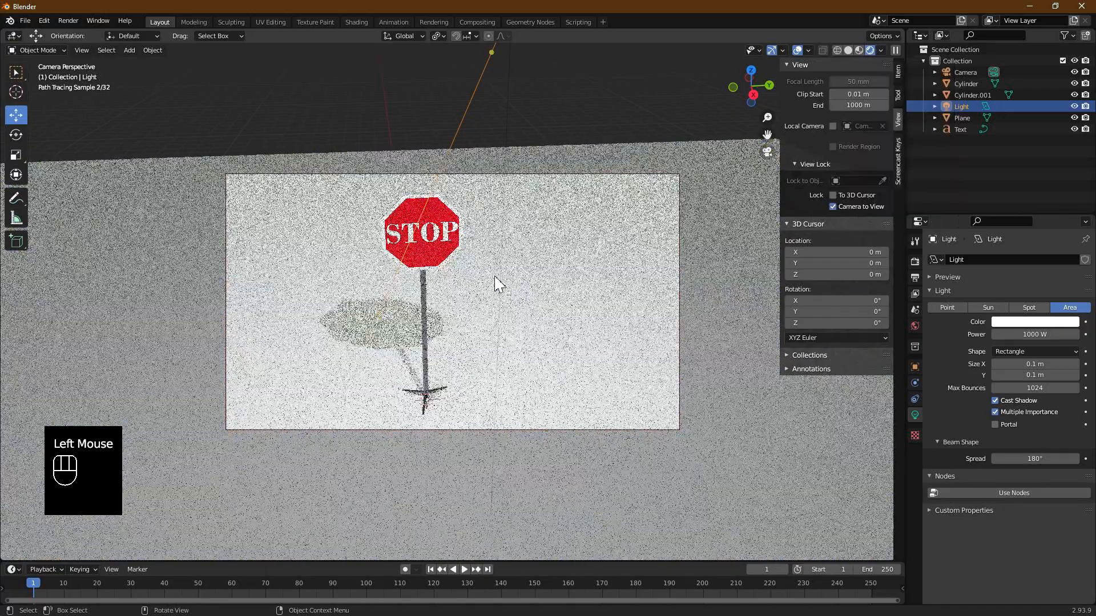
Refine the camera framing with a steeper view down on the sign, keeping the plate and legs inside the frame.
middle_drag(497, 282, 482, 320)
scroll(488, 308, down, 2)
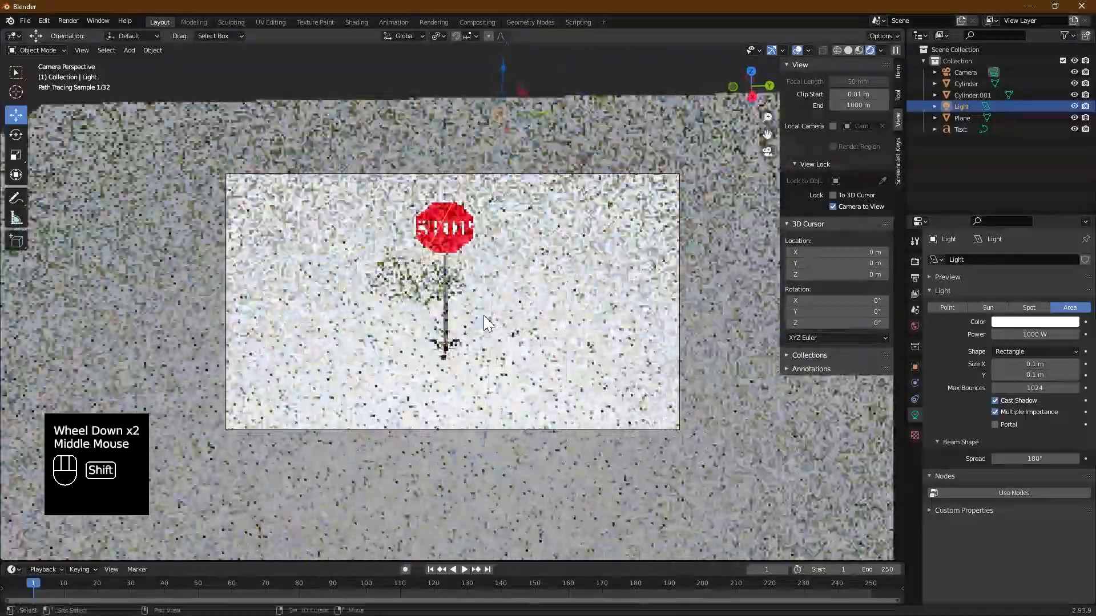
shift+middle_drag(461, 268, 445, 318)
scroll(458, 299, up, 2)
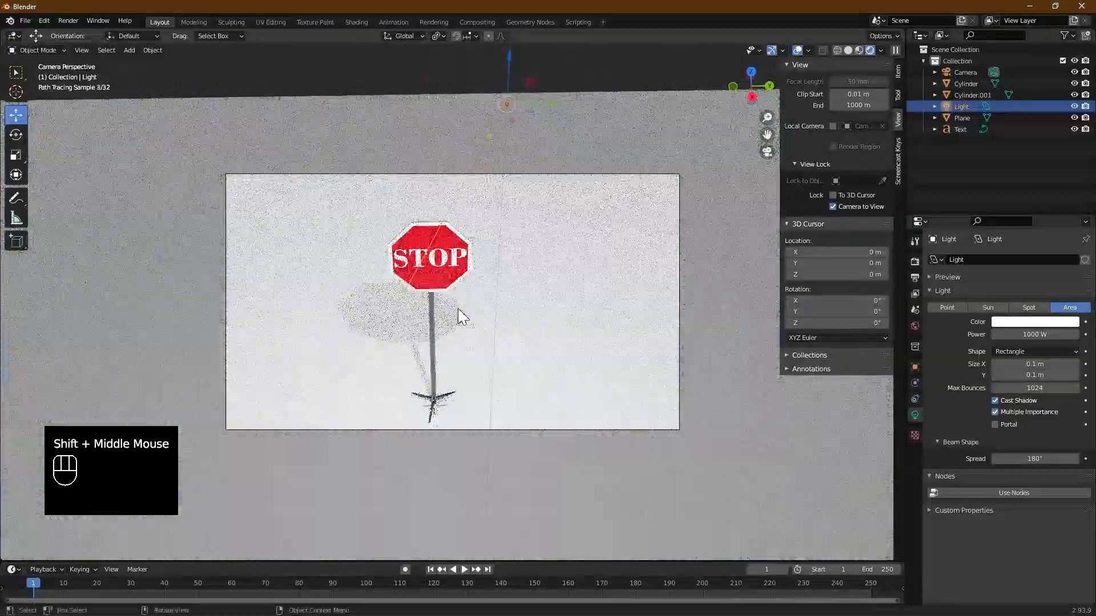
Start a test render of the camera view and close the render window.
click(74, 20)
click(79, 30)
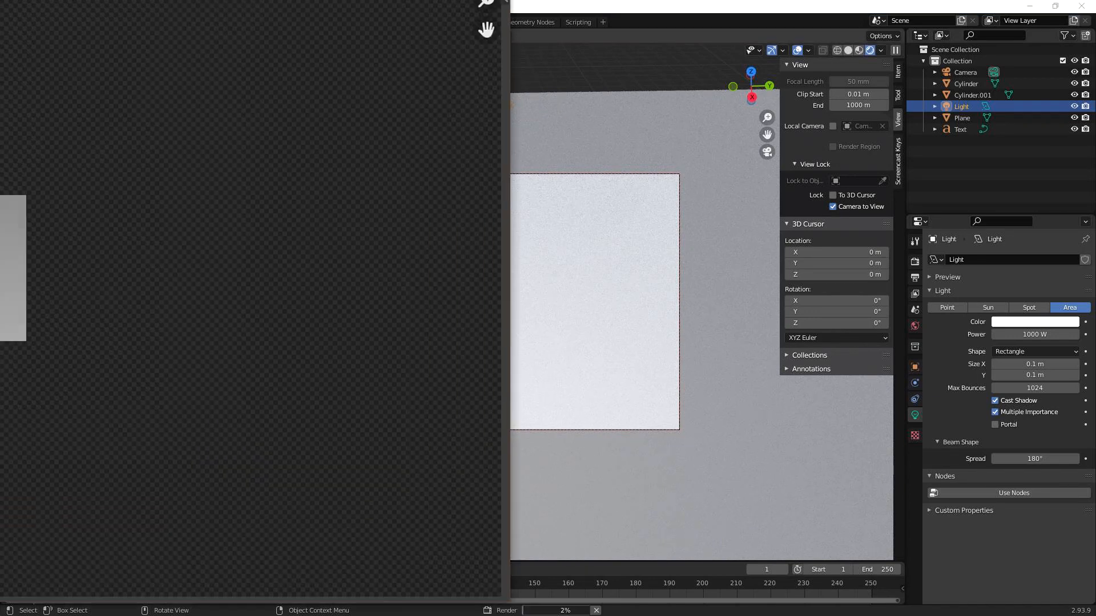
scroll(506, 280, down, 2)
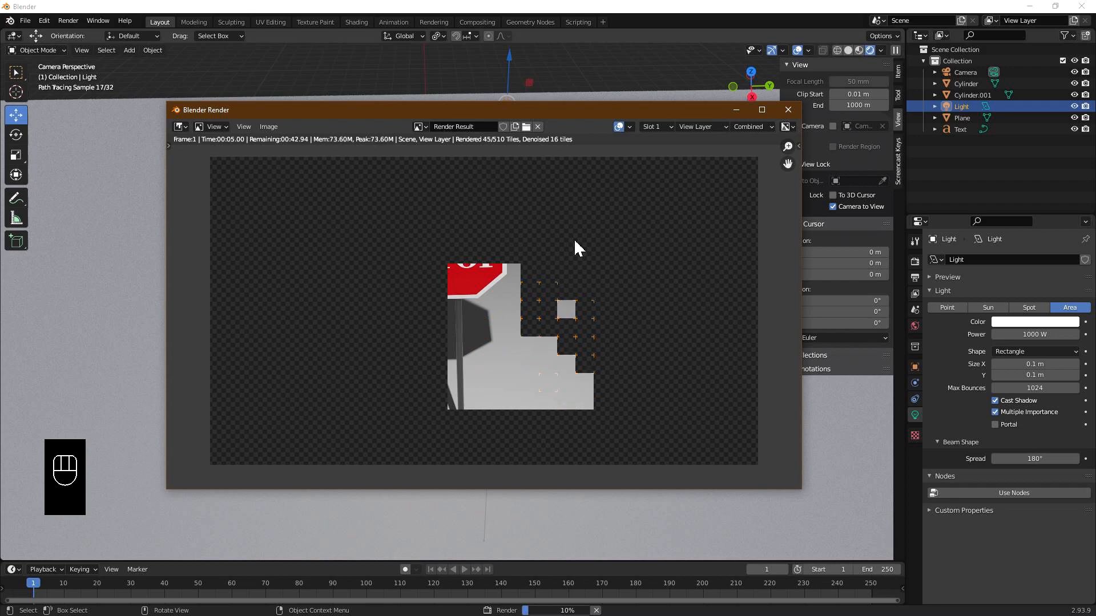
click(788, 110)
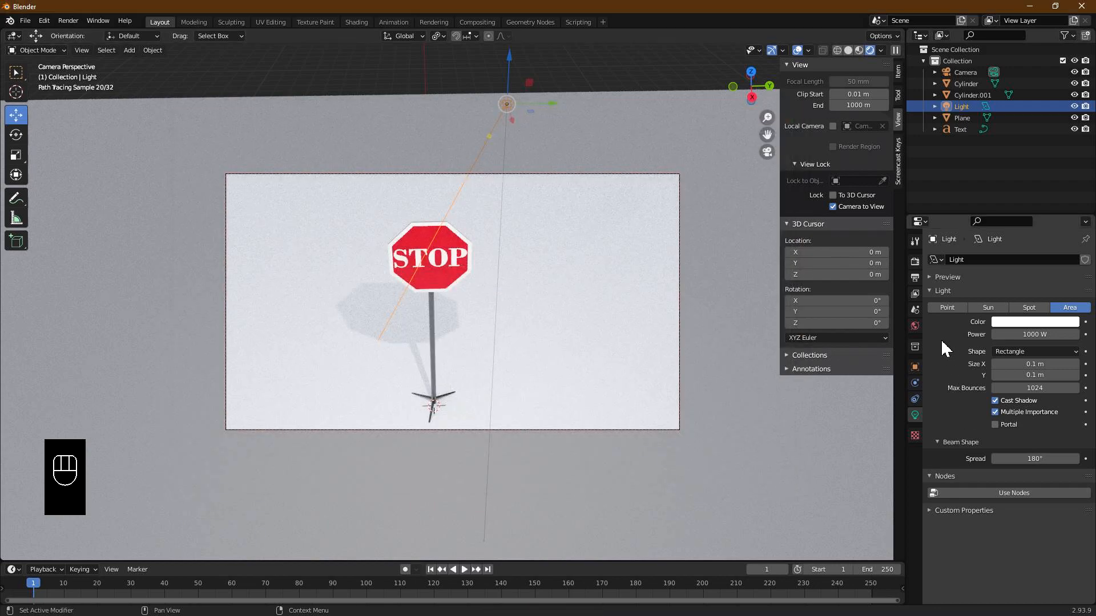
Set the Cycles device to GPU Compute.
click(915, 262)
click(1046, 287)
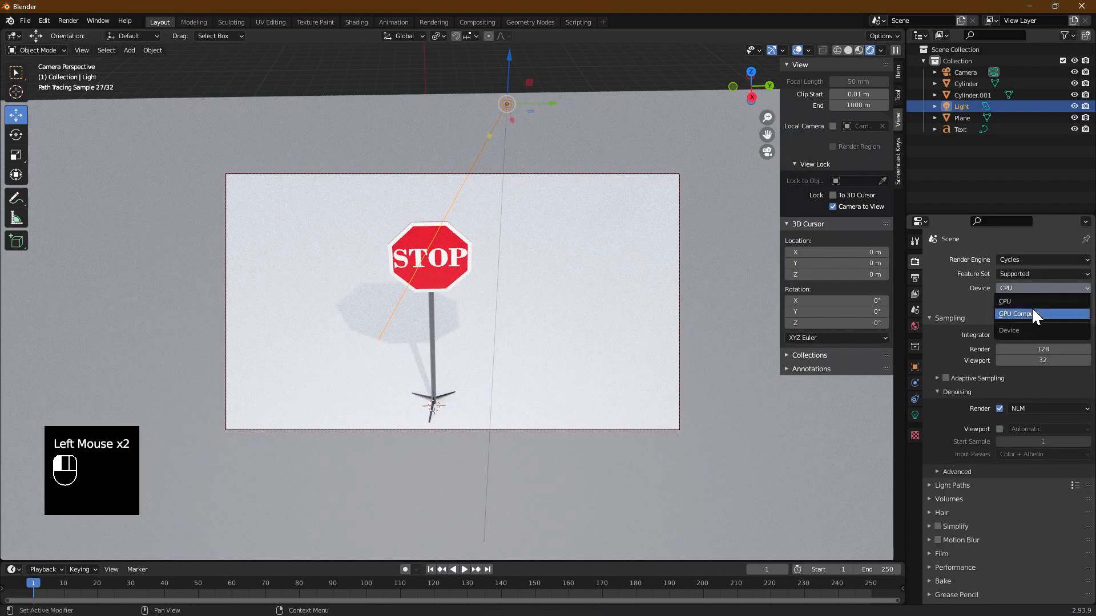
click(1033, 311)
Render the camera view with the GPU, check the whole image and close the render window.
click(68, 21)
click(86, 33)
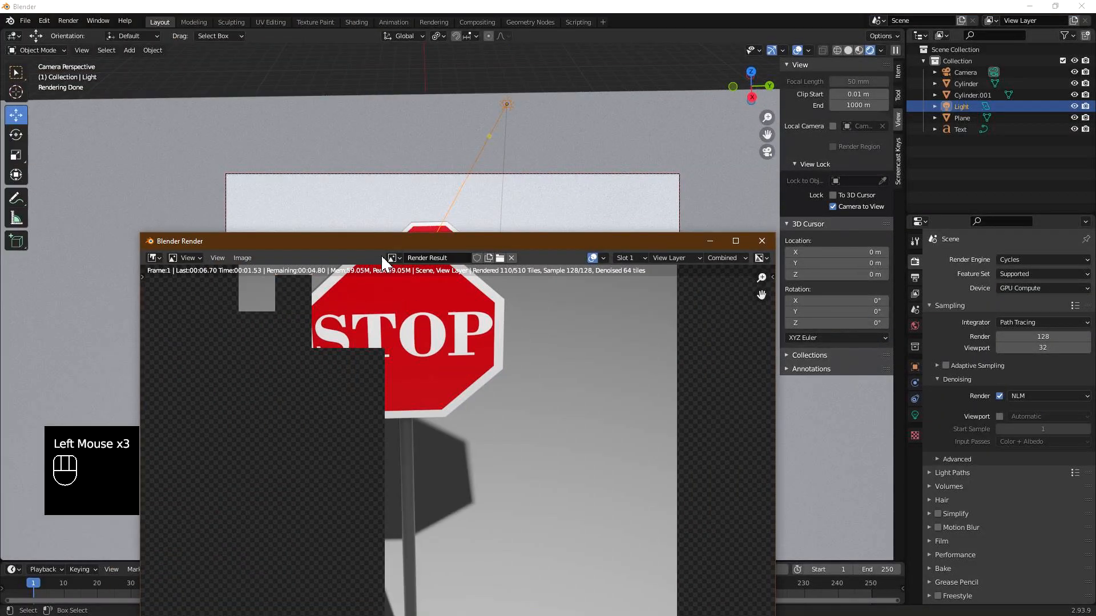
drag(382, 255, 386, 121)
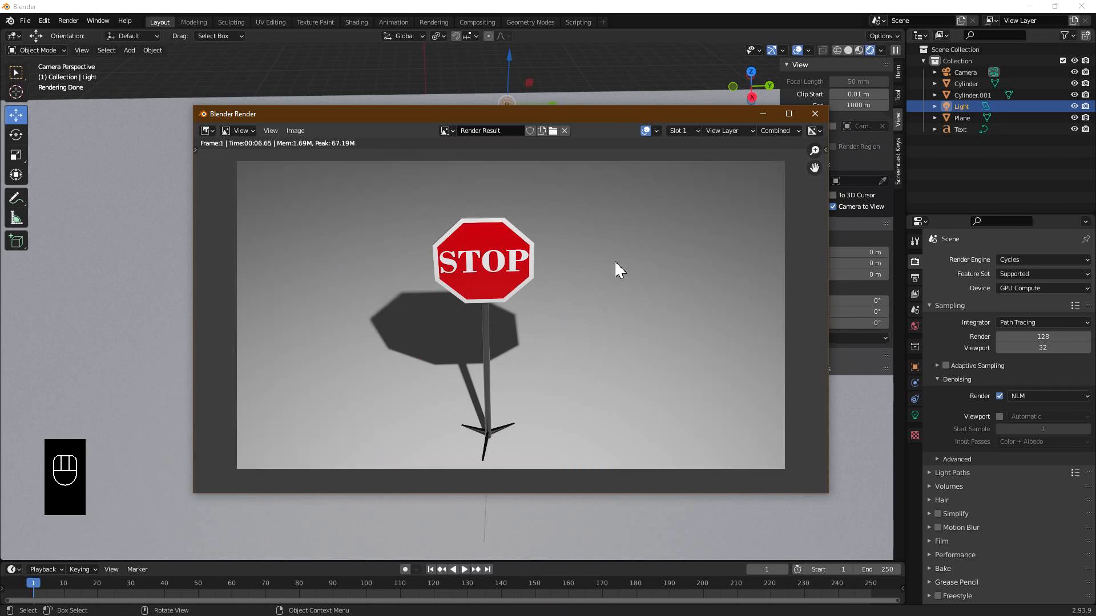
click(814, 115)
Select the sign plate and set its Red material to Metallic 0.882 and Roughness 0.118.
click(448, 249)
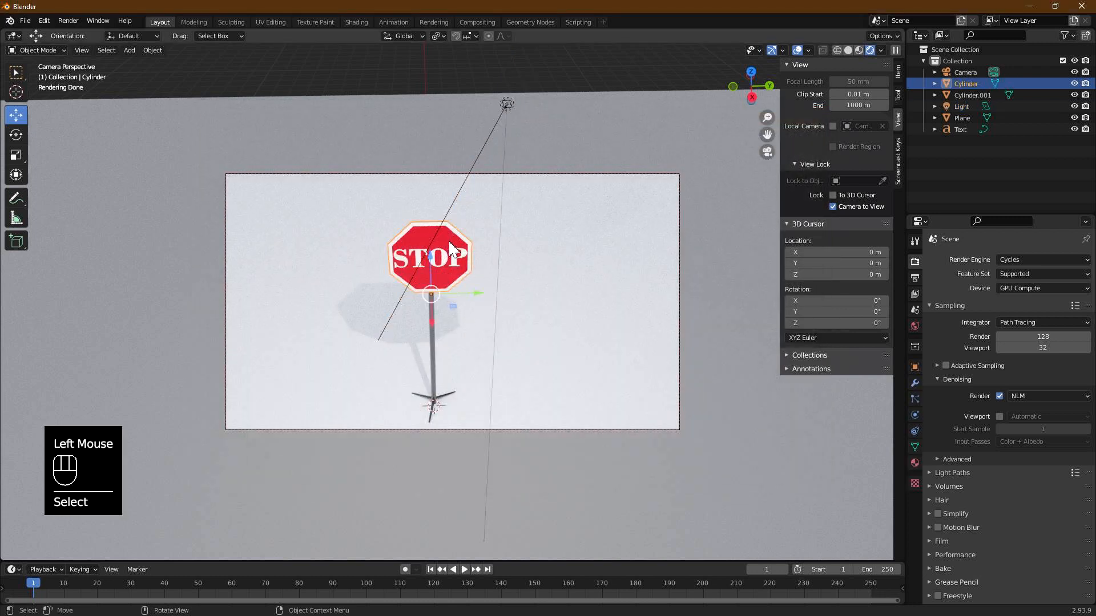
click(450, 236)
click(451, 235)
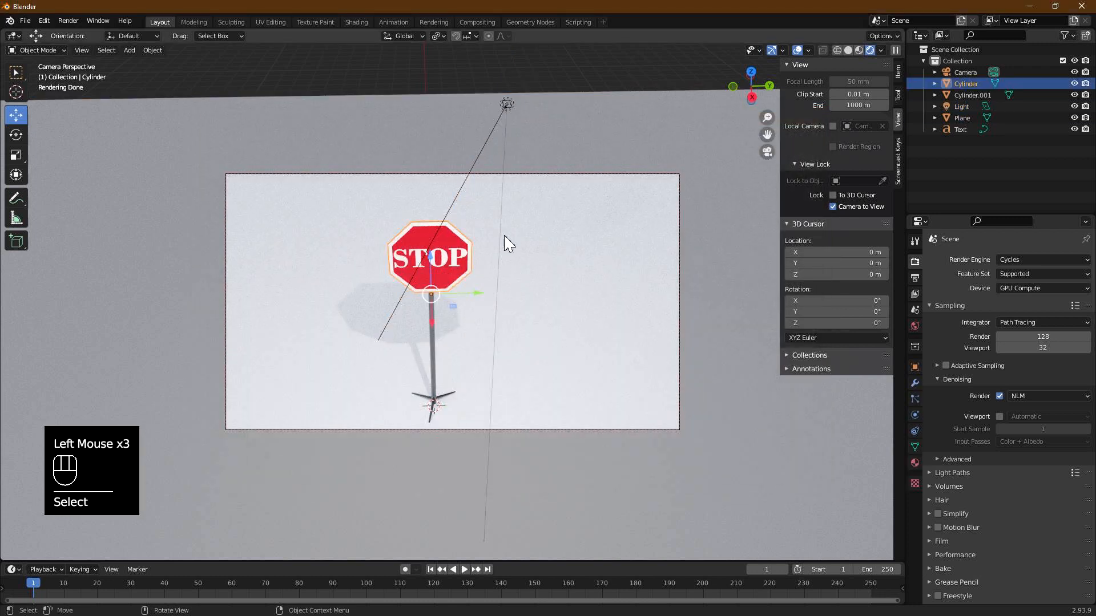
click(914, 464)
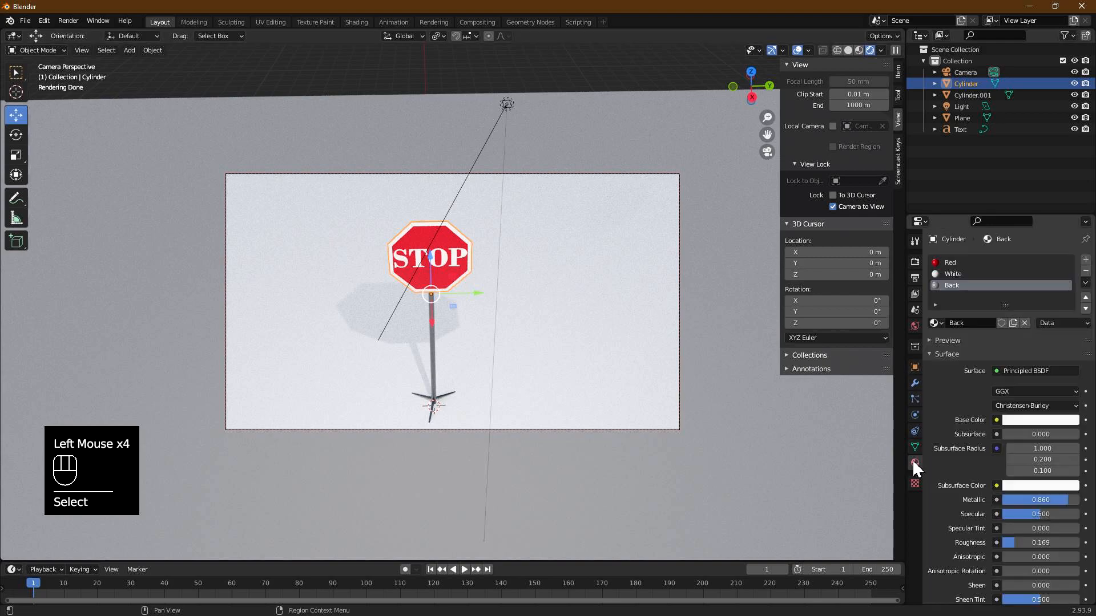
click(983, 264)
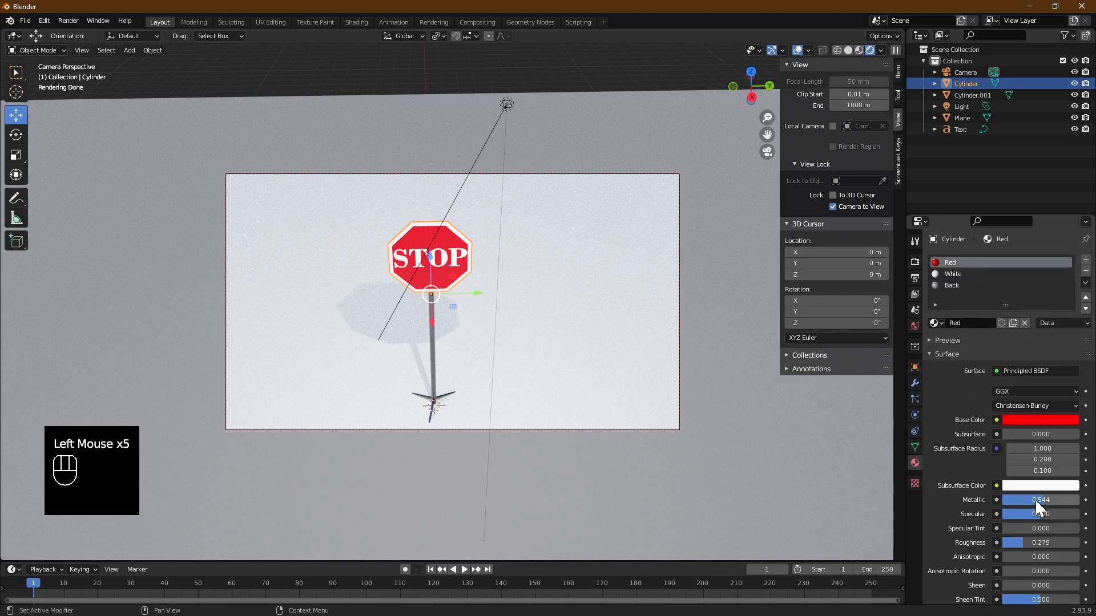
drag(1036, 500, 1062, 500)
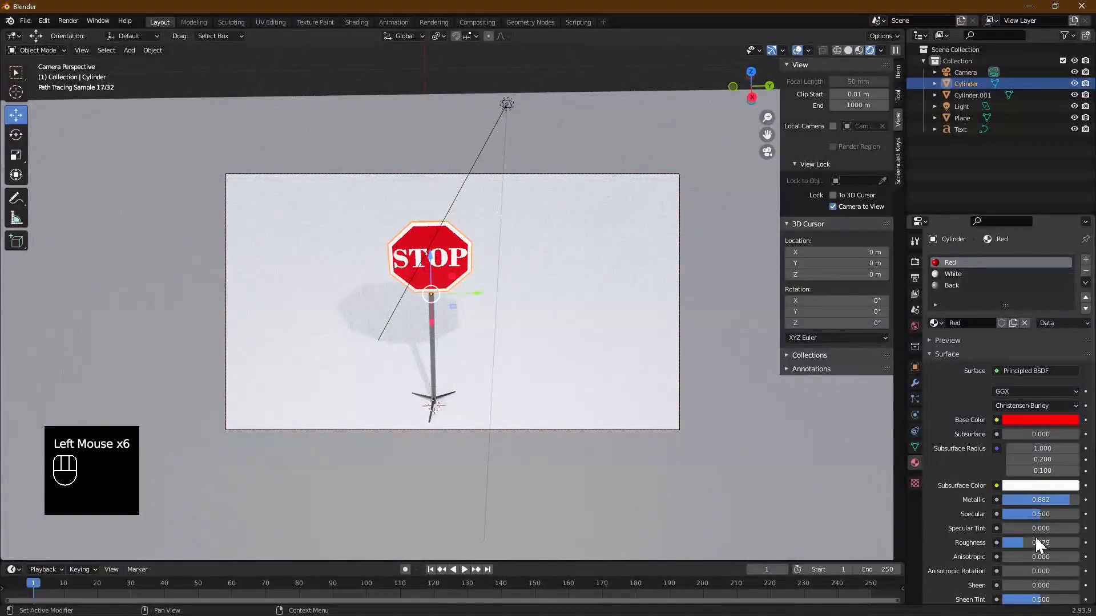
drag(1024, 542, 1012, 542)
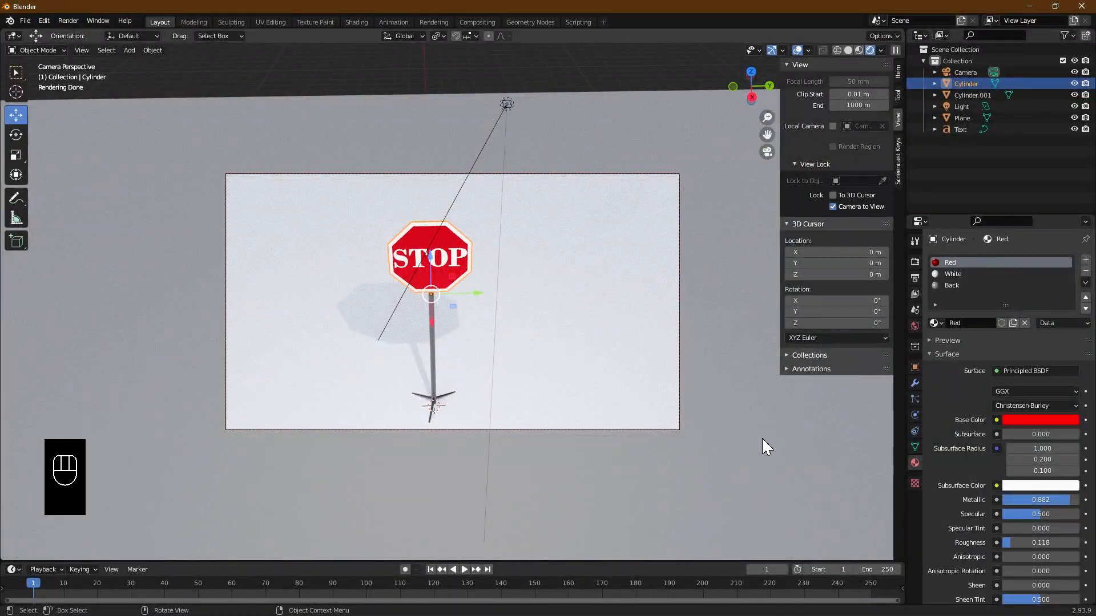
Set the plate's White material to Metallic 0.287, try Roughness 0.250, and return Roughness to 0.
click(956, 274)
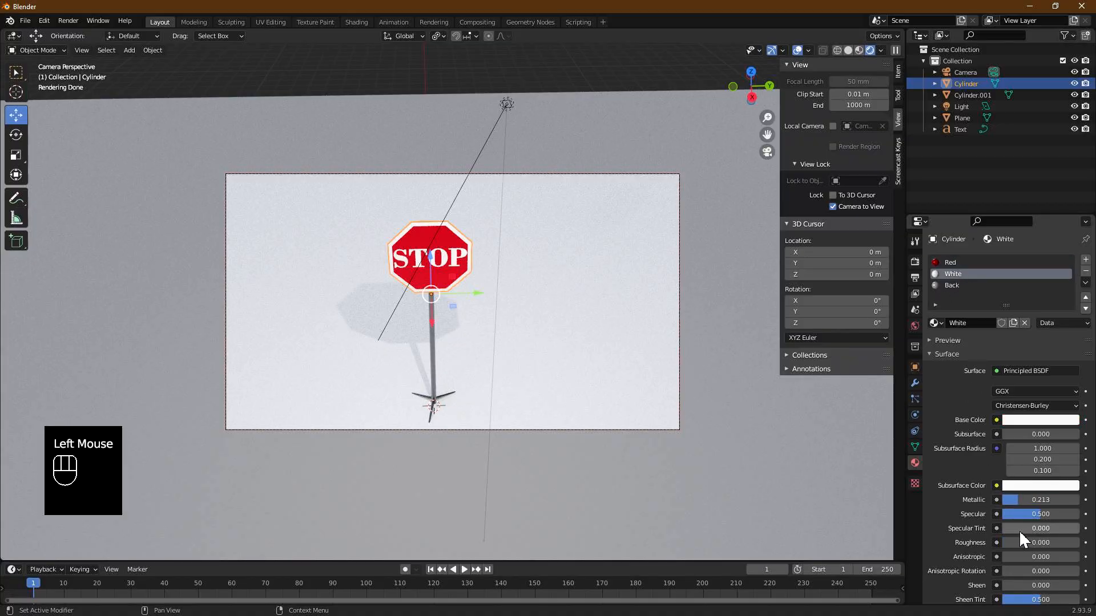
drag(1021, 500, 1029, 500)
drag(1004, 543, 1022, 543)
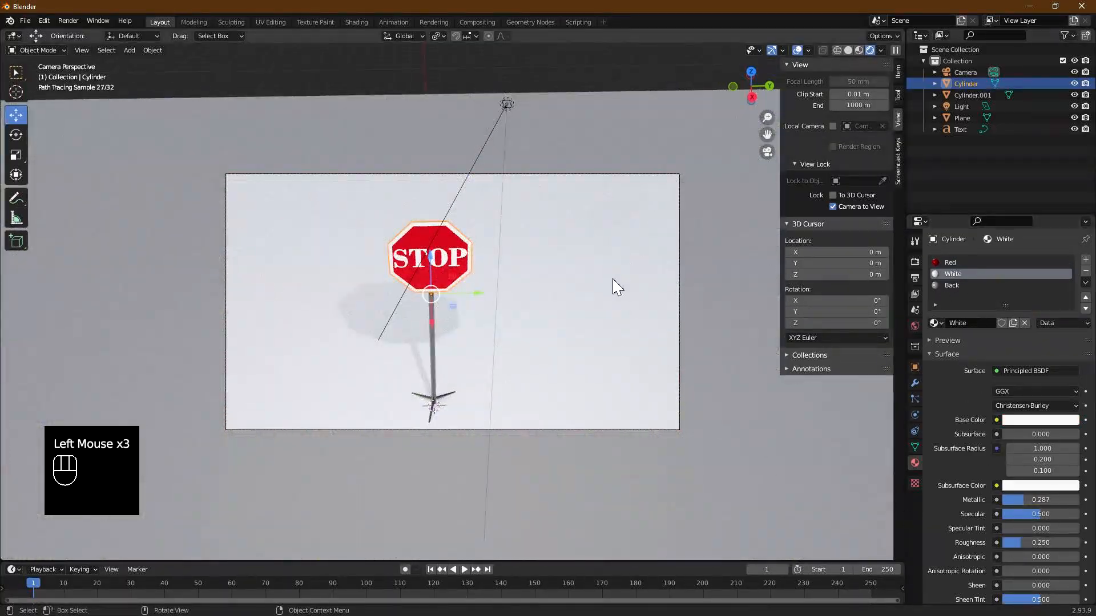
drag(1022, 544, 1002, 543)
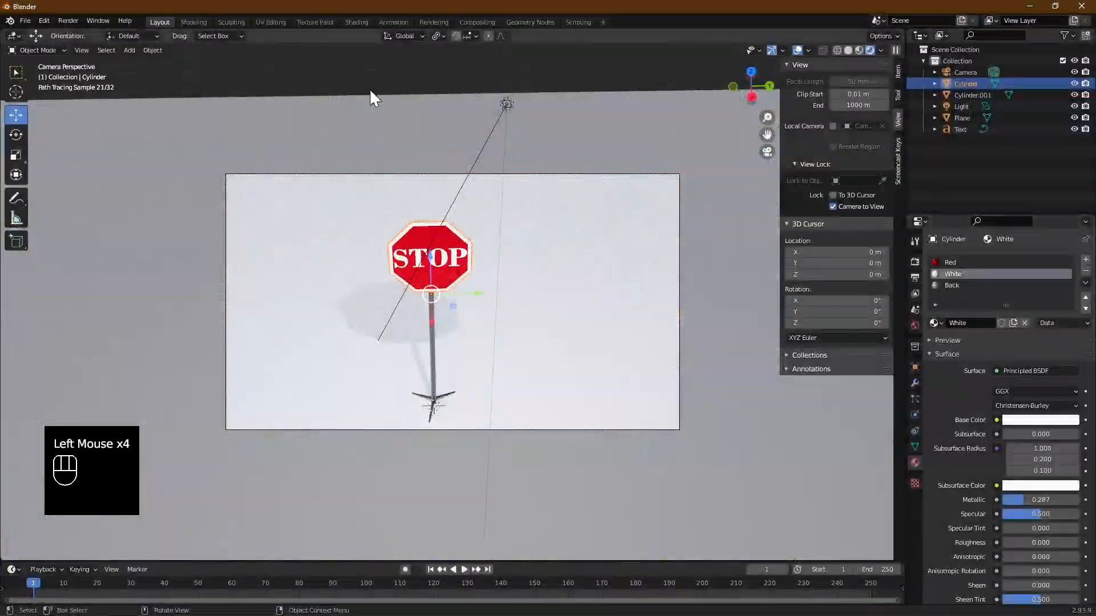
Render the image with the adjusted plate materials, inspect the sign and close the render window.
click(68, 20)
click(75, 33)
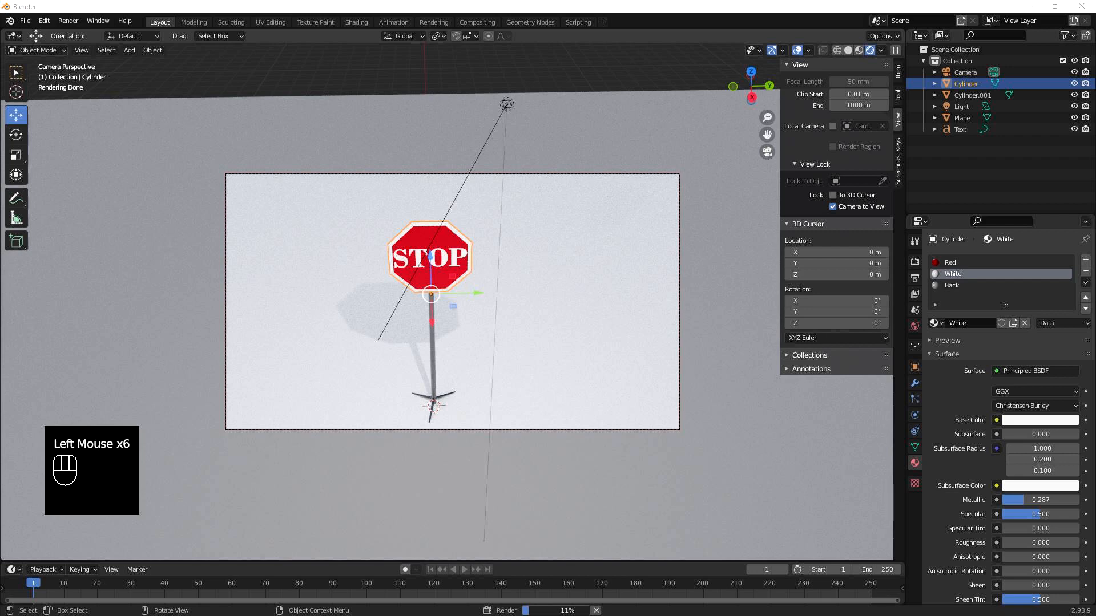
drag(255, 110, 459, 137)
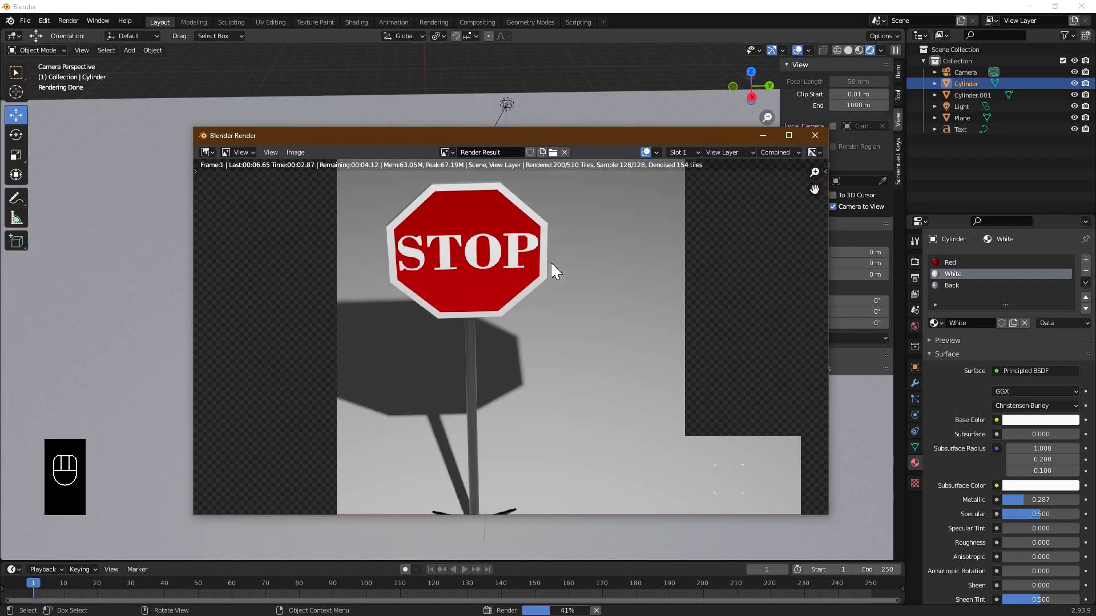
scroll(550, 261, down, 1)
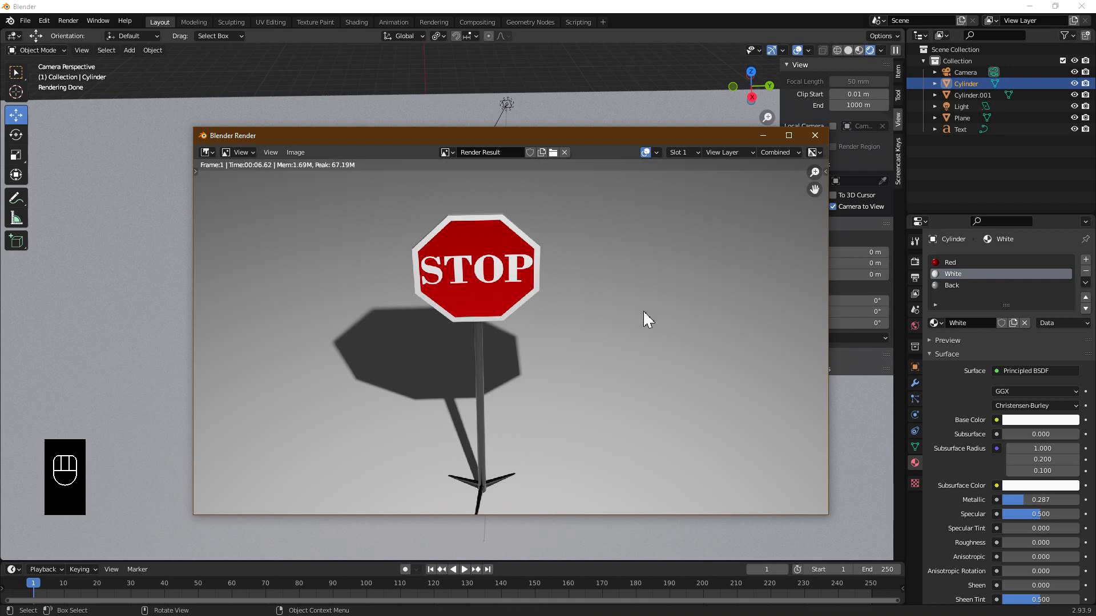
click(815, 136)
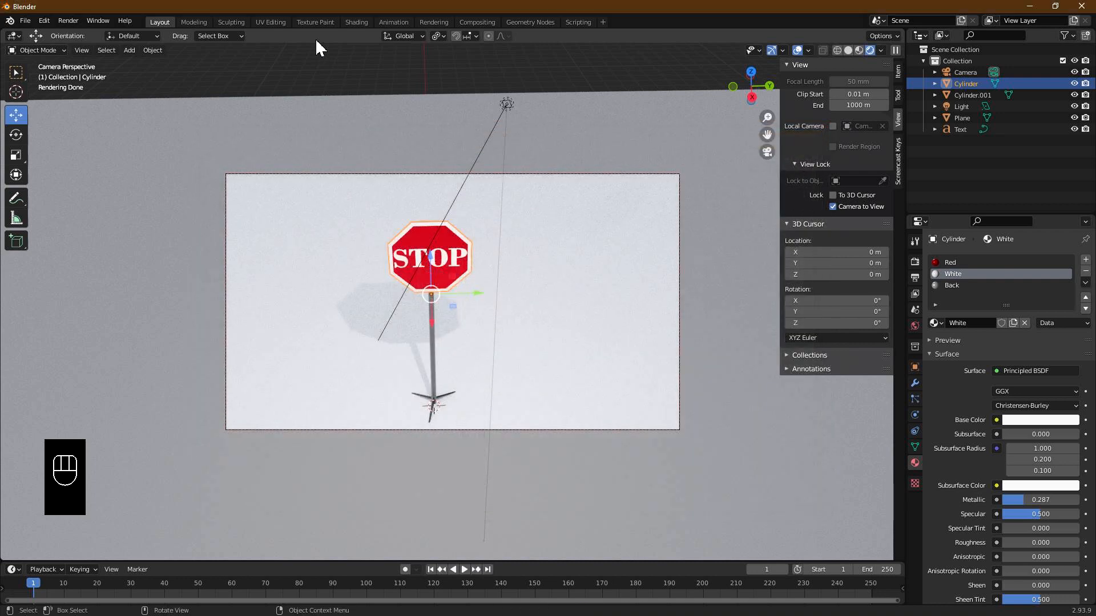
Switch to the Shading workspace and add a Texture Coordinate node to the plate's White material, well before the Principled BSDF.
click(355, 22)
middle_drag(316, 436, 472, 420)
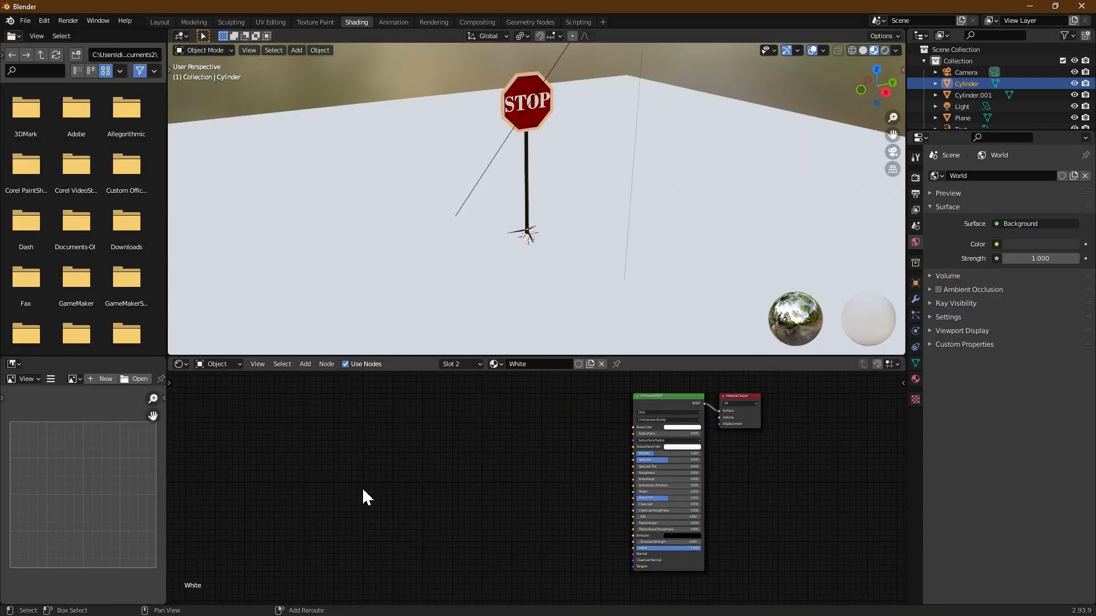
mouse_move(354, 501)
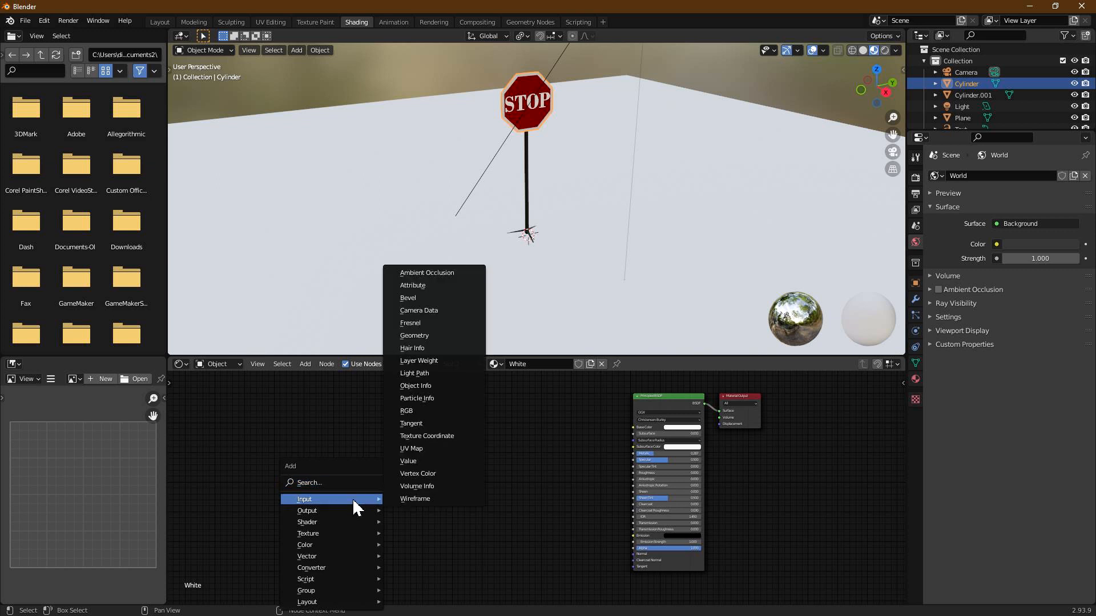
click(419, 448)
click(234, 446)
Add a Mapping node and link the Texture Coordinate's Object output to its Vector input.
key(shift+a)
mouse_move(330, 464)
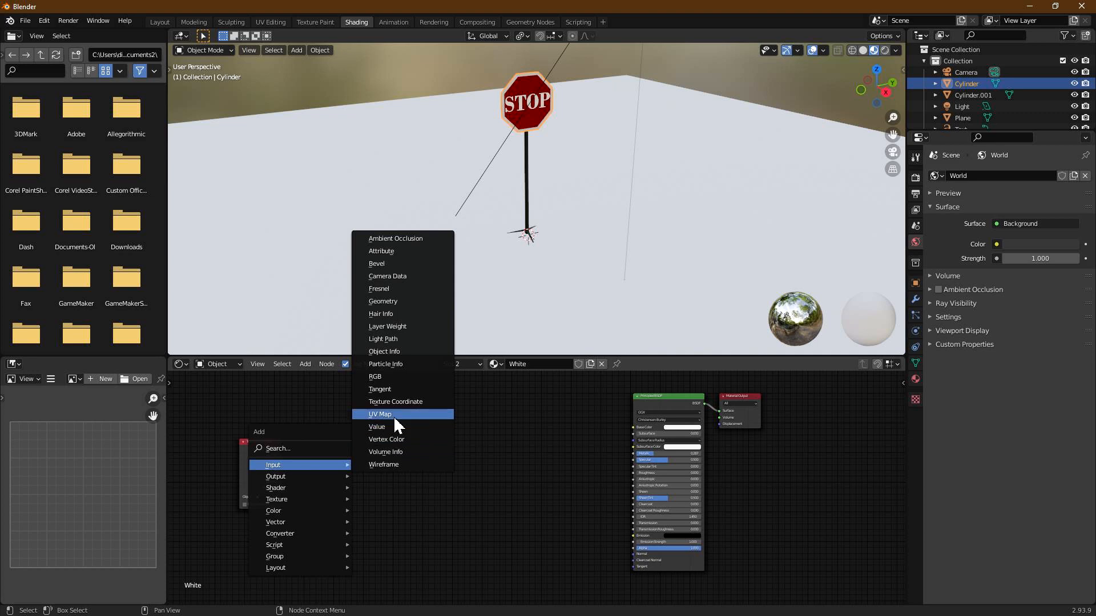
mouse_move(316, 522)
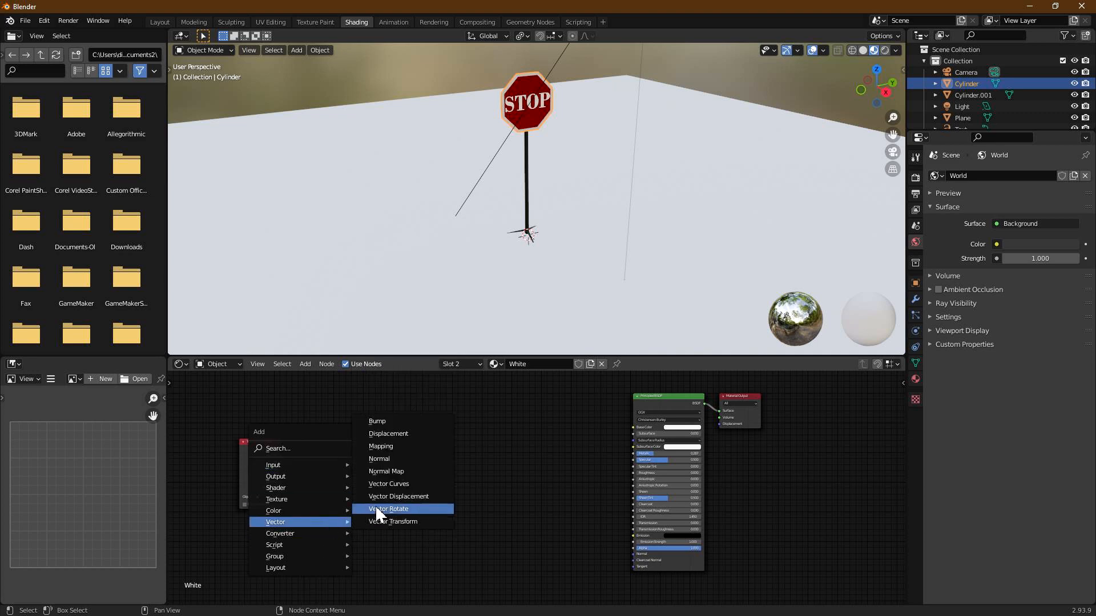
click(384, 449)
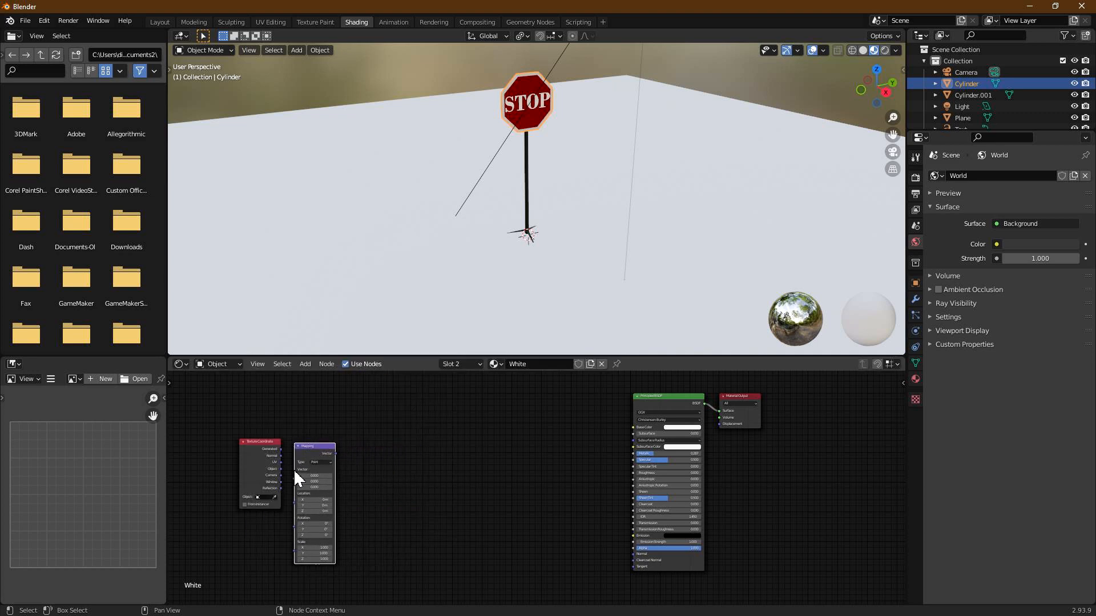
click(288, 463)
scroll(398, 498, up, 1)
scroll(318, 491, up, 1)
drag(224, 459, 243, 472)
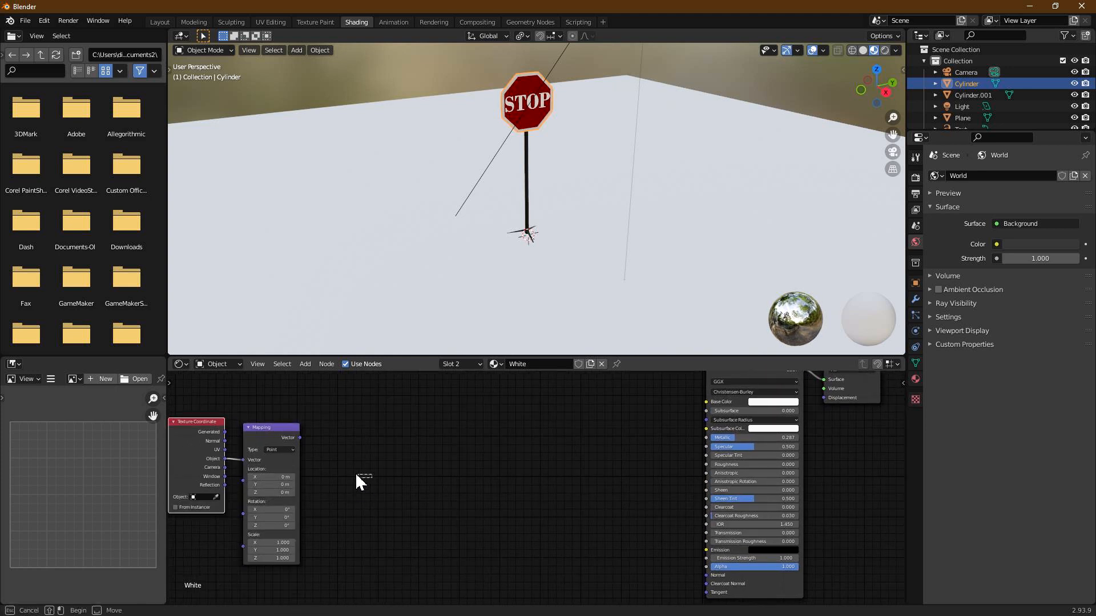
Add a Musgrave Texture node and feed its Vector input from the Mapping node.
key(shift+a)
mouse_move(346, 438)
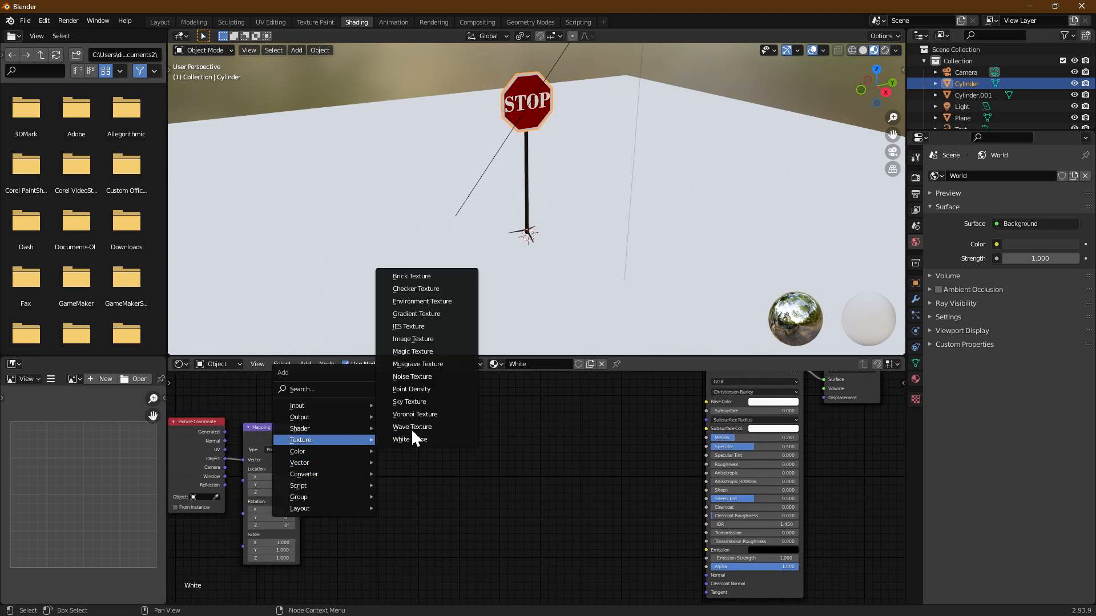
click(419, 369)
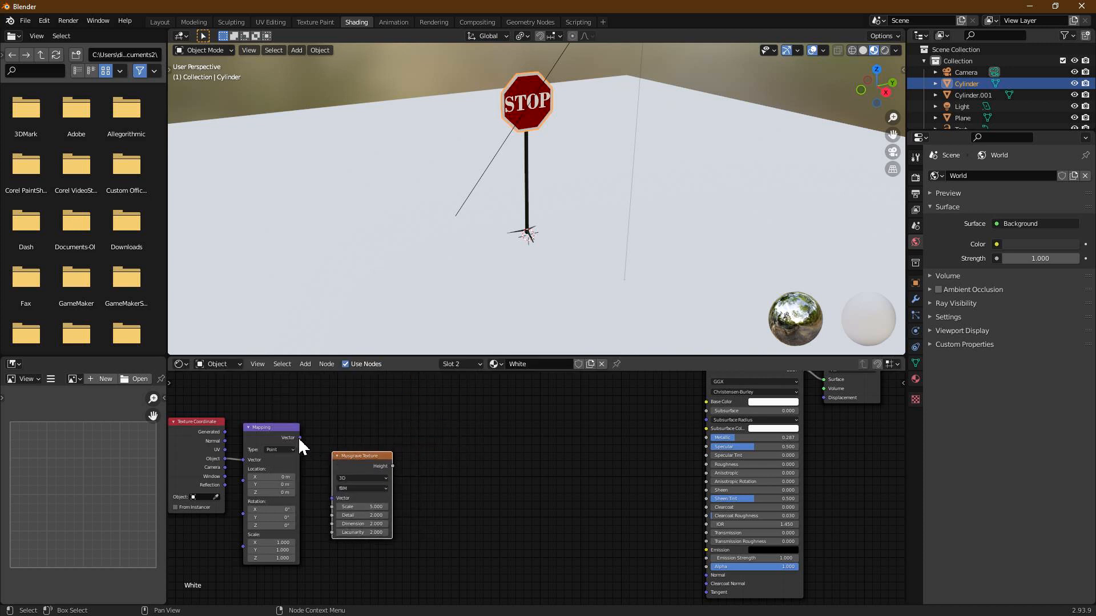
drag(330, 496, 331, 498)
middle_drag(363, 502, 305, 472)
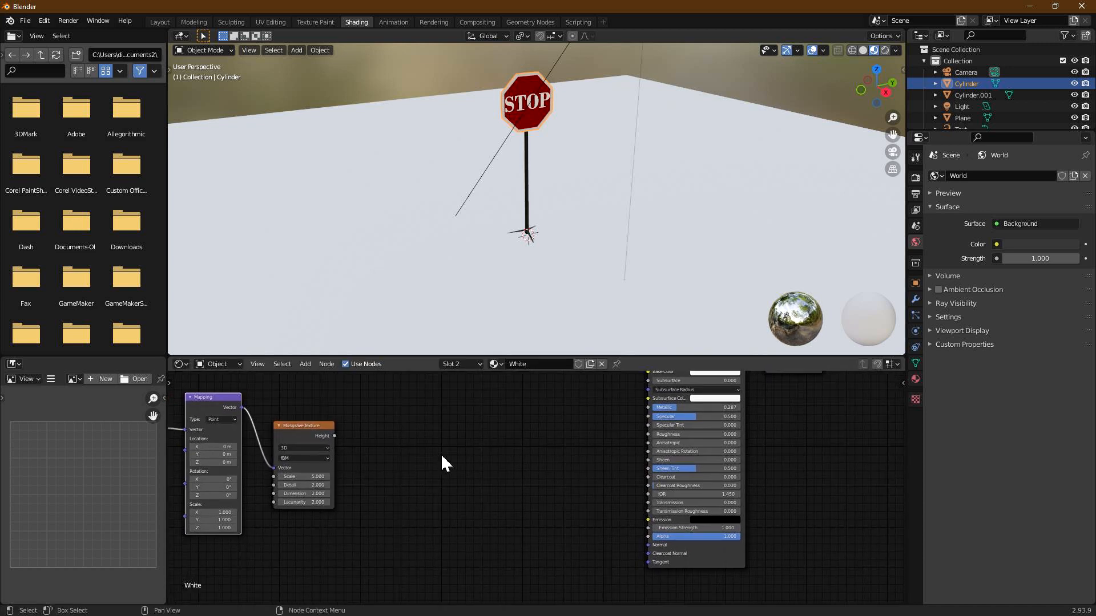
Add a Bump node, link the Musgrave Height into its Height, and connect its Normal output to the Principled BSDF's Normal.
key(shift+a)
mouse_move(431, 470)
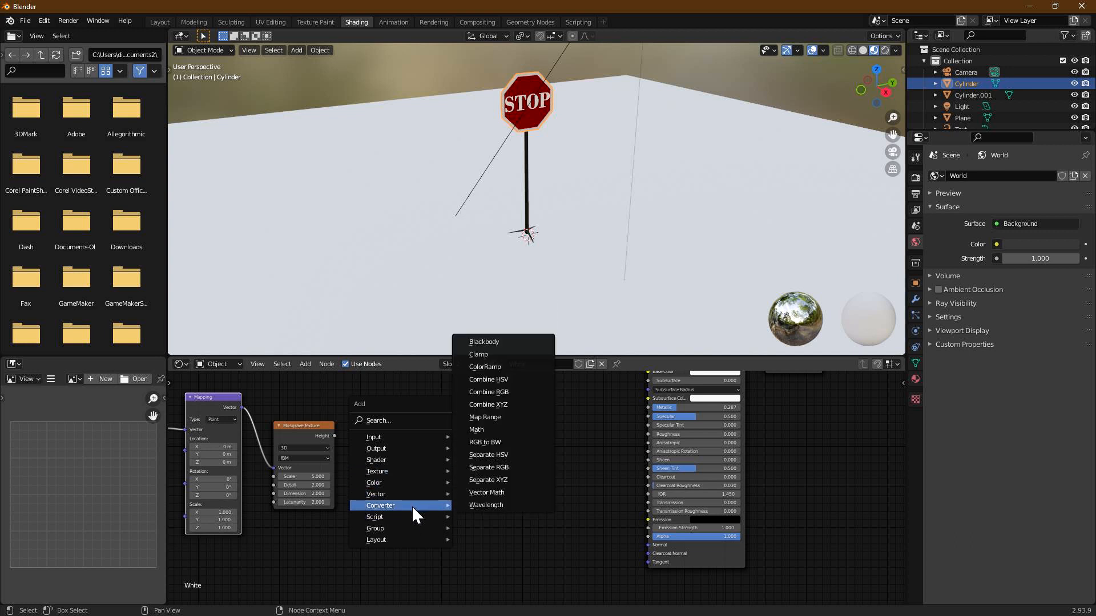
click(477, 393)
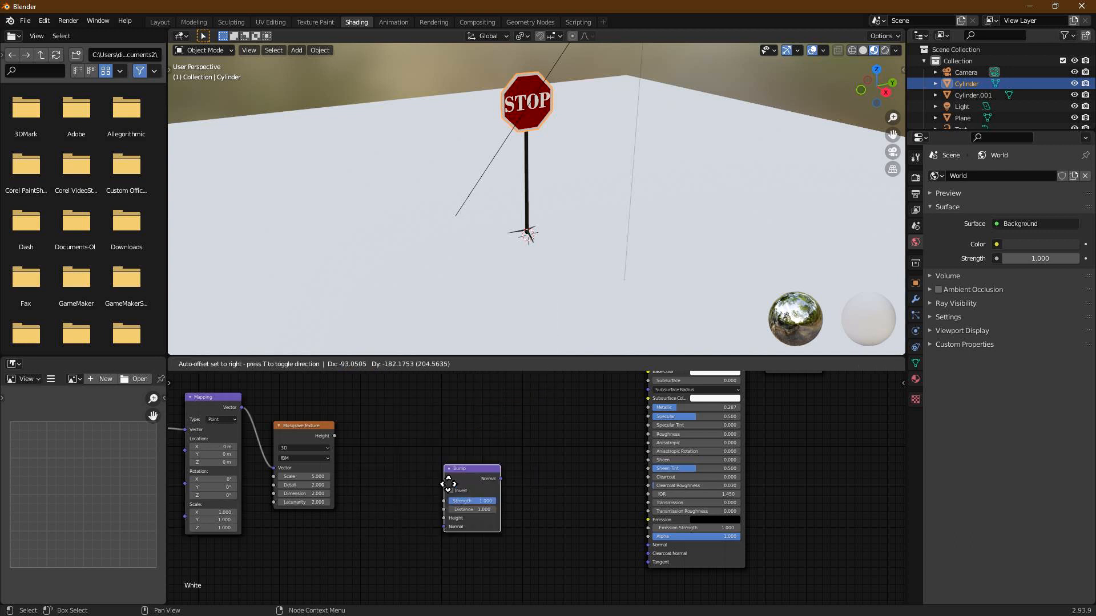
click(426, 478)
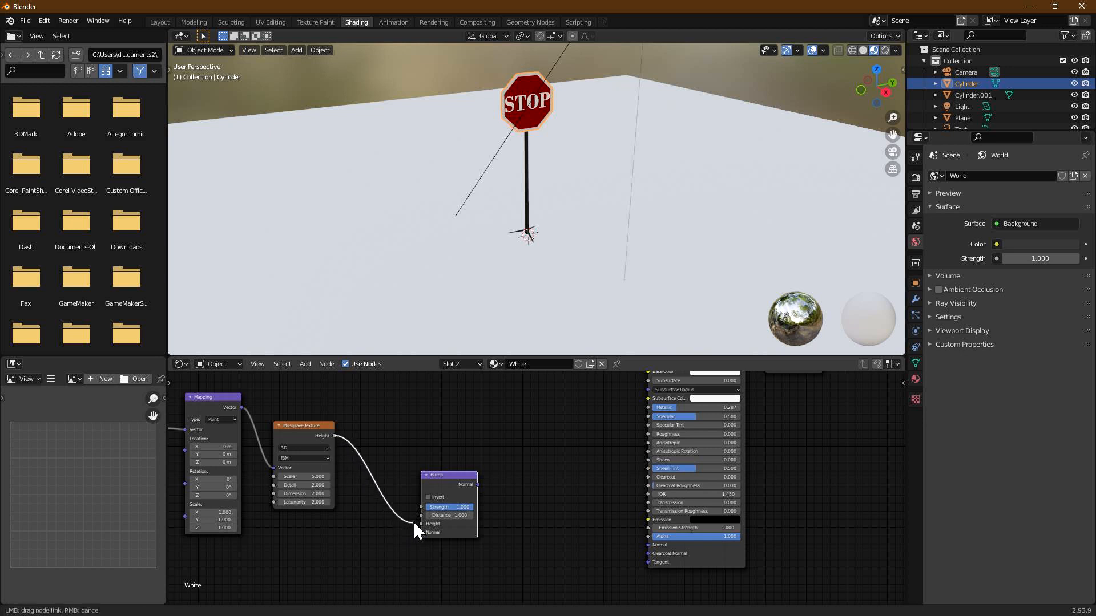
middle_drag(532, 516, 447, 483)
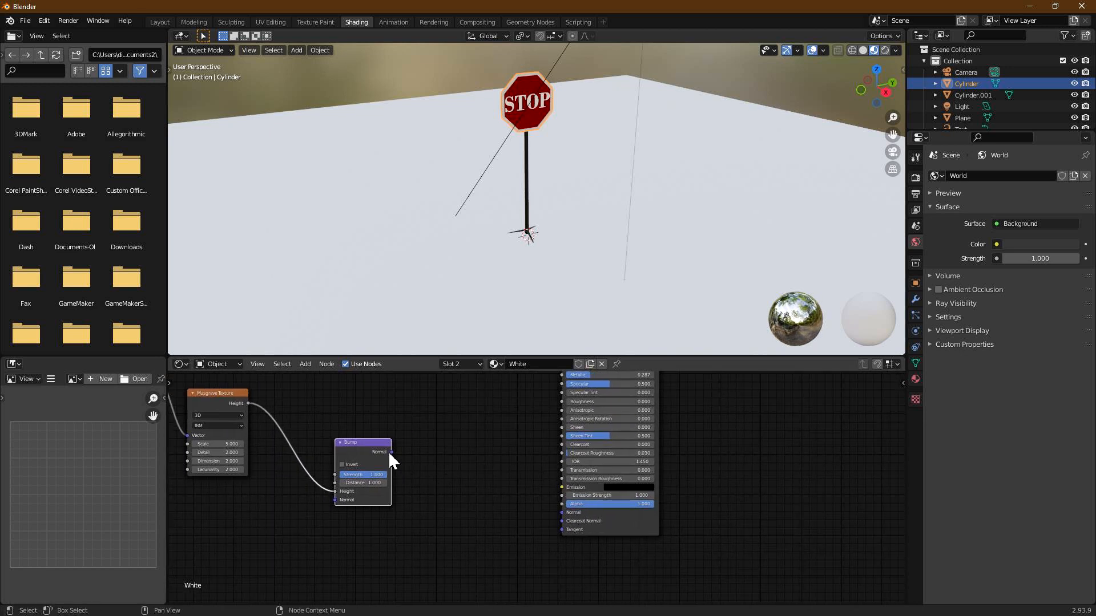
drag(554, 540, 562, 513)
Set the Bump strength to 0.275 and select the Texture Coordinate, Mapping, Musgrave Texture and Bump nodes together.
scroll(590, 62, up, 2)
shift+middle_drag(577, 65, 554, 160)
scroll(554, 242, up, 4)
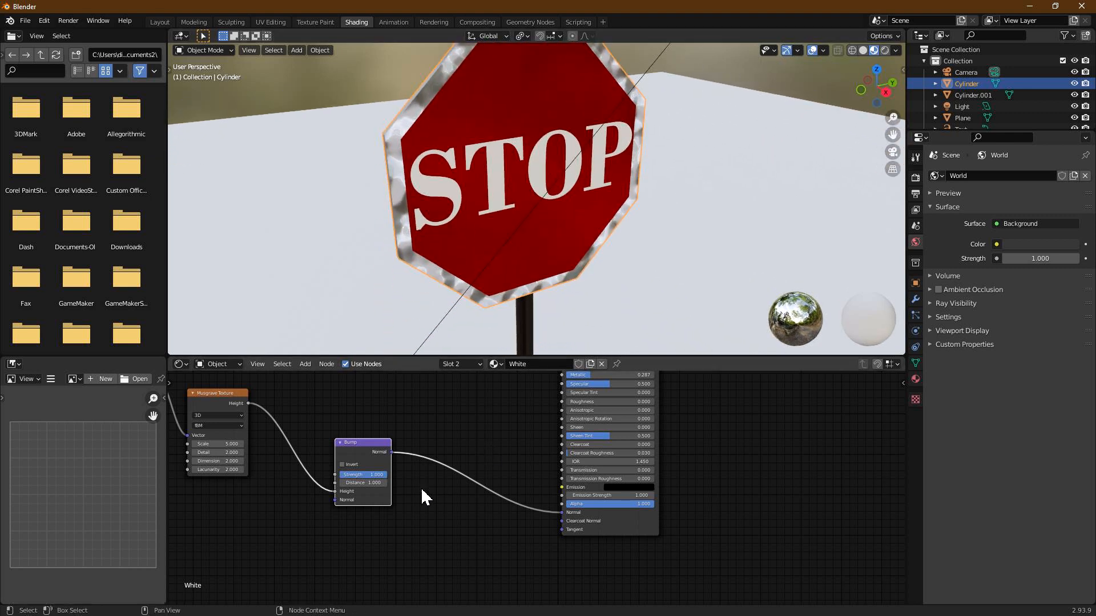
drag(367, 477, 335, 478)
scroll(452, 402, up, 1)
scroll(456, 406, down, 3)
middle_drag(475, 416, 547, 423)
scroll(586, 431, down, 2)
drag(240, 389, 590, 568)
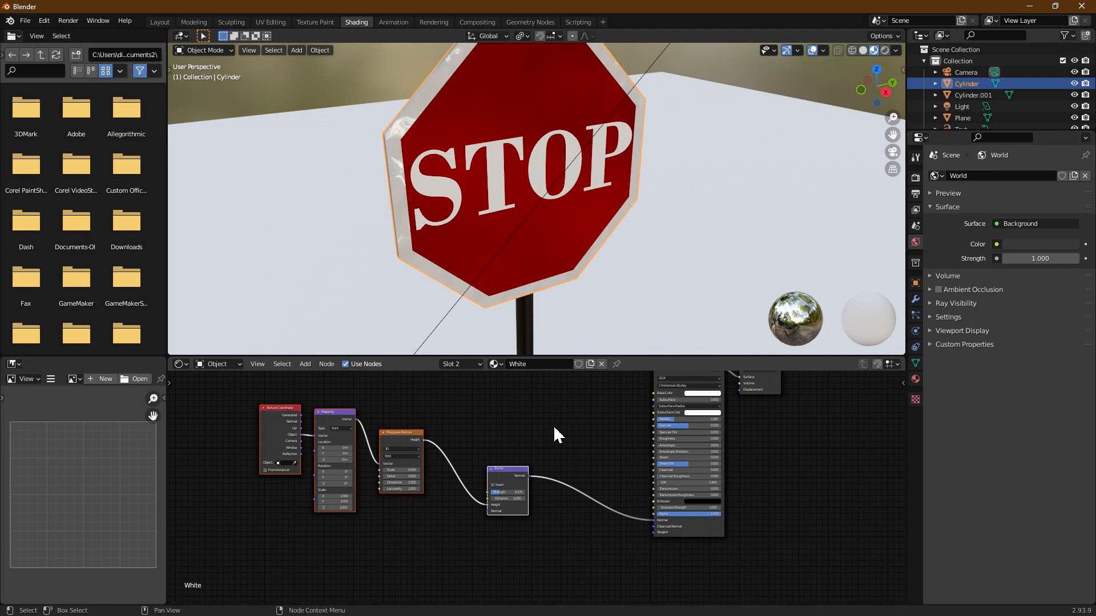
Select the STOP text object and assign it the existing White material.
key(Tab)
key(Tab)
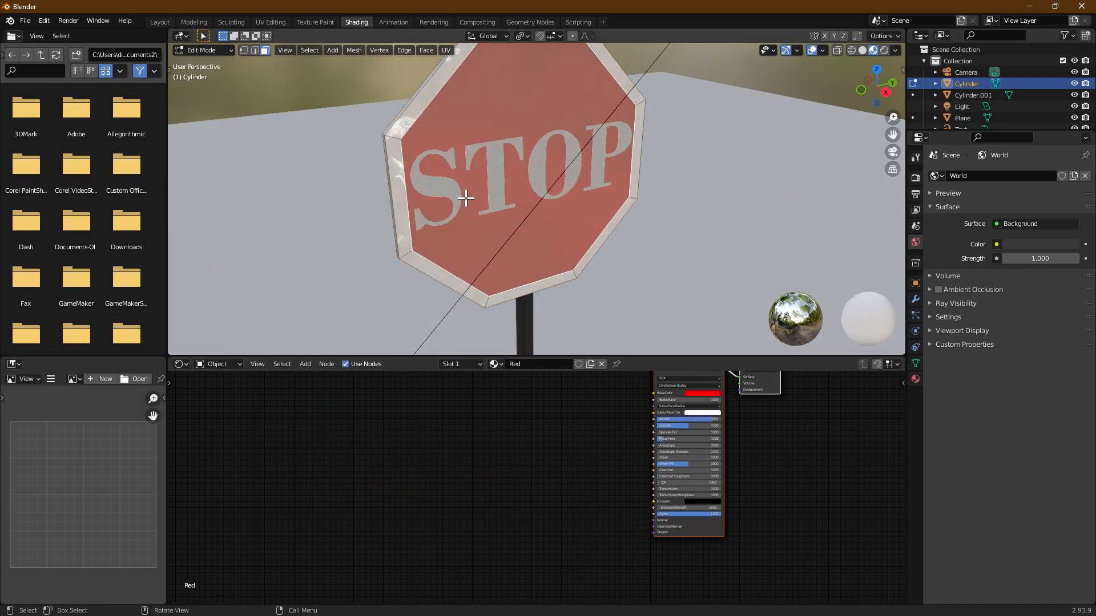
click(451, 198)
scroll(979, 114, down, 1)
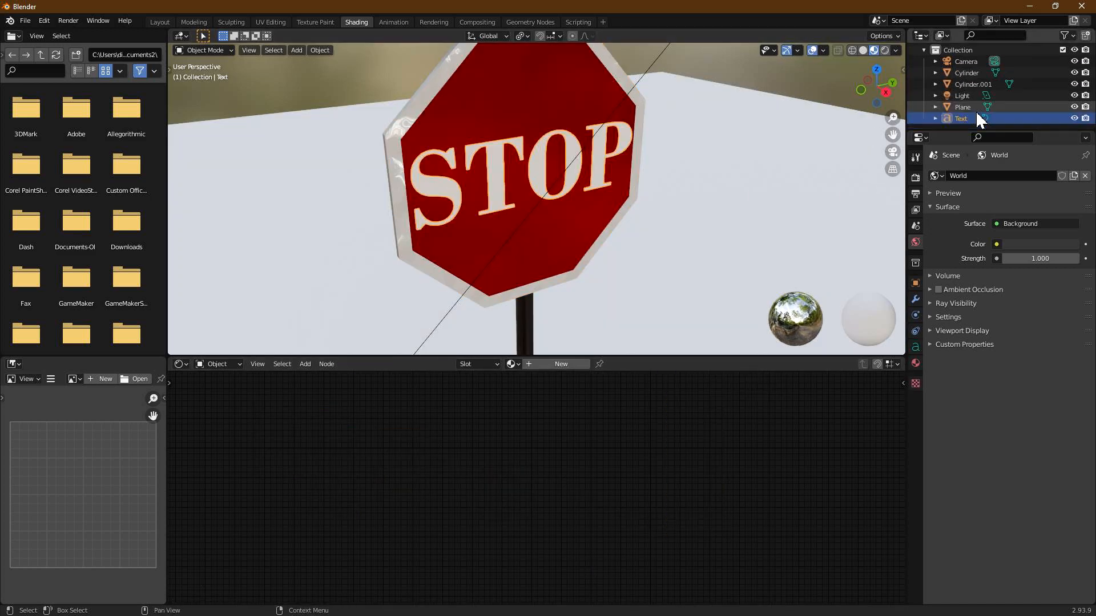
click(915, 363)
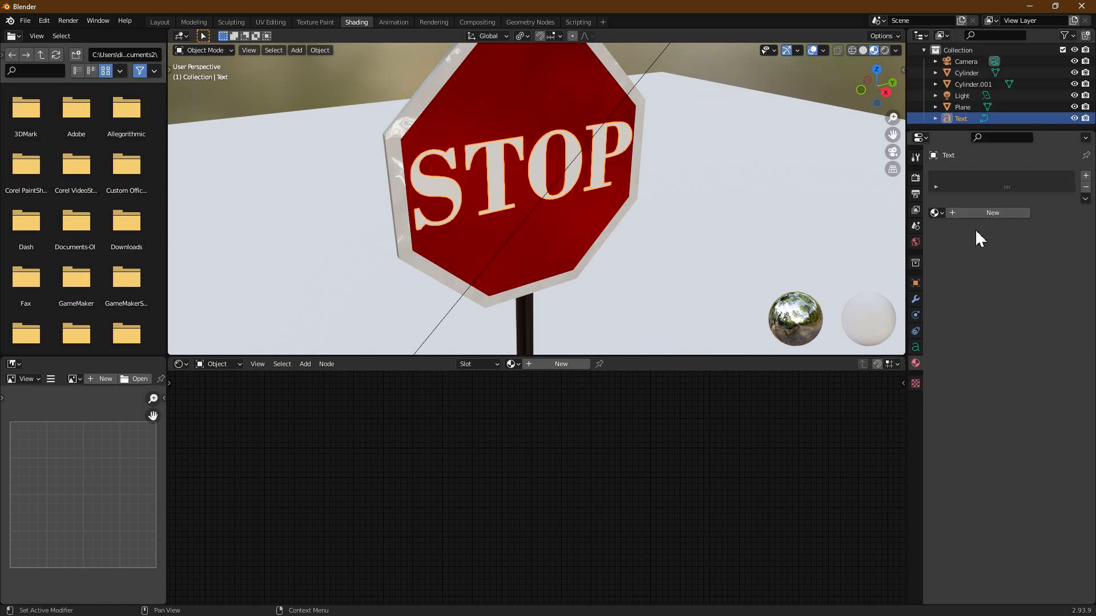
click(936, 214)
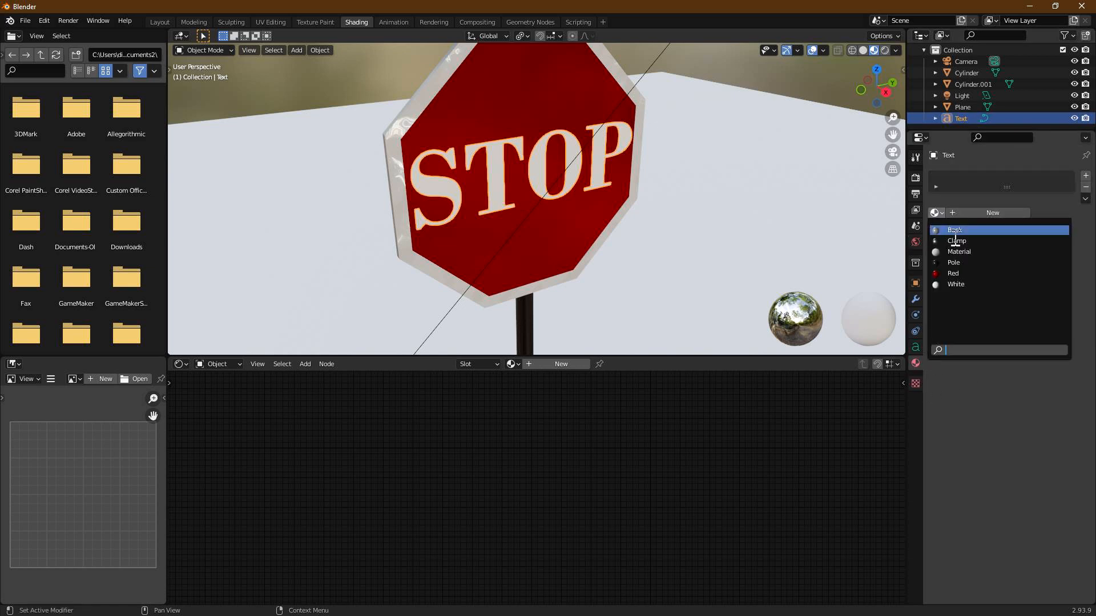
click(965, 284)
middle_drag(760, 253, 682, 232)
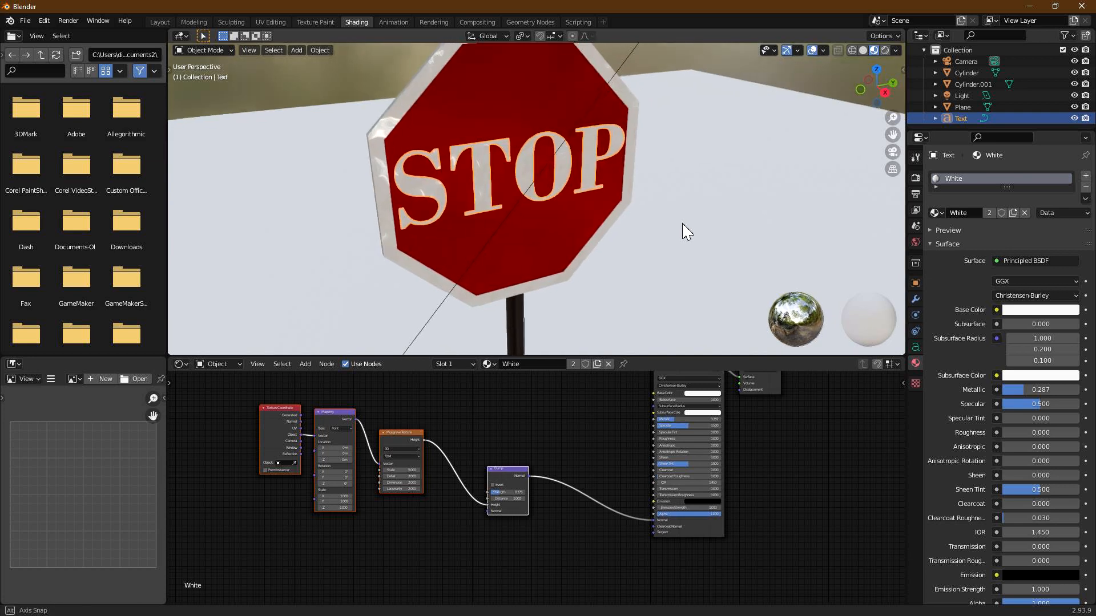
Copy the four bump texture nodes into the plate's Red material and link the Bump Normal to the Principled BSDF's Normal.
key(Tab)
drag(237, 397, 563, 569)
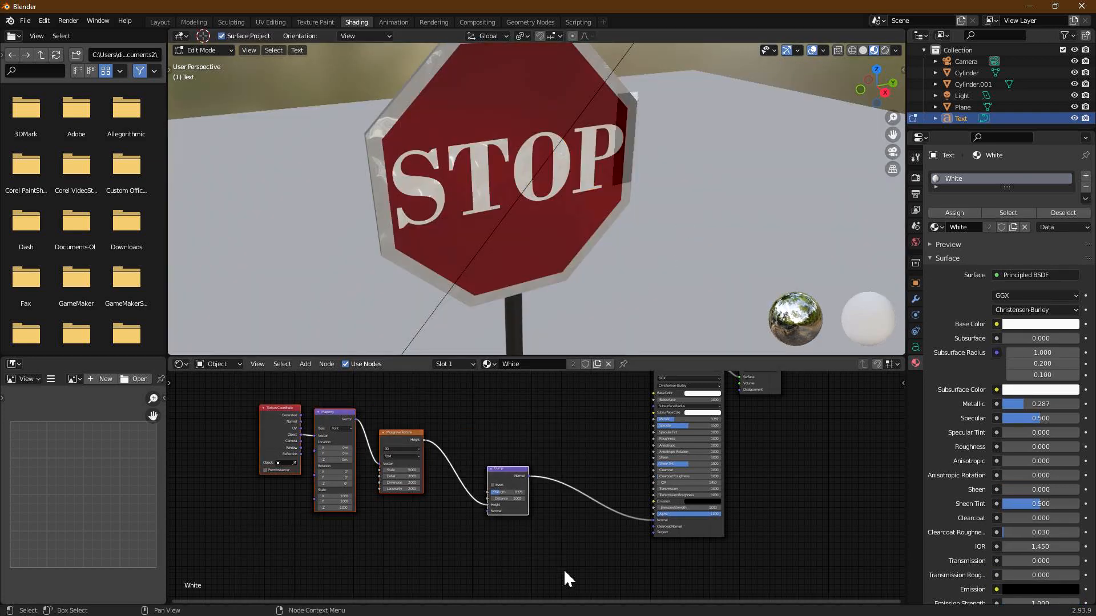
click(492, 370)
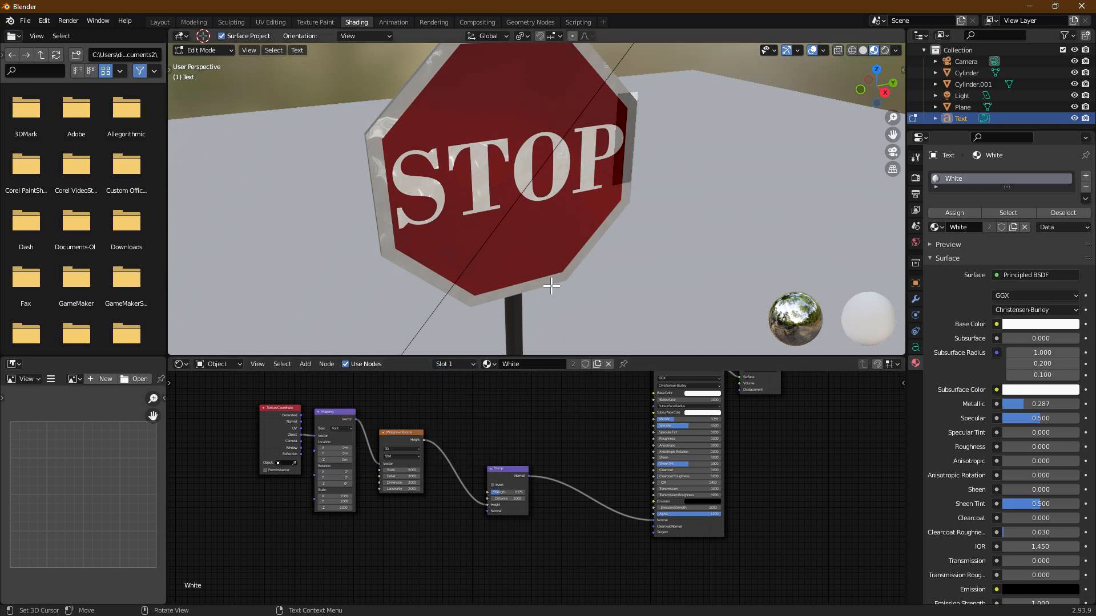
key(Tab)
click(542, 238)
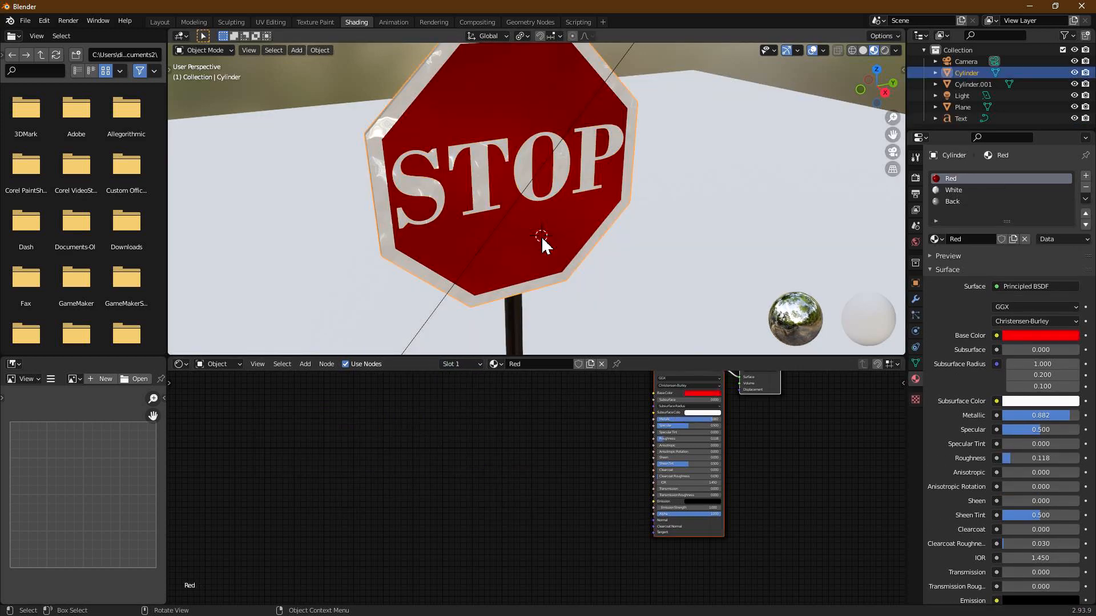
key(ctrl+v)
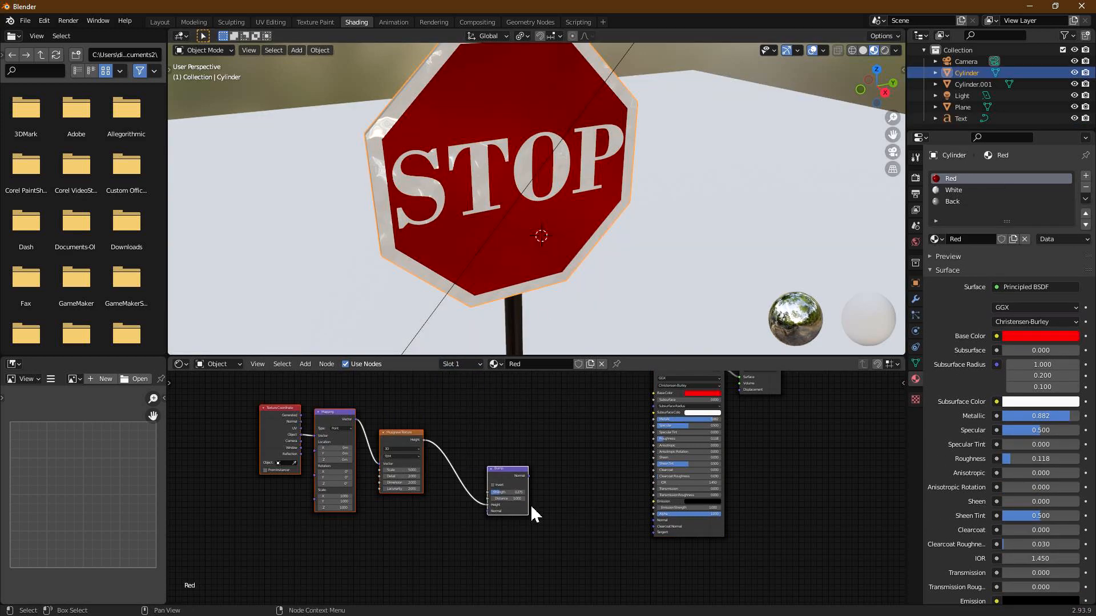
drag(529, 477, 653, 520)
scroll(745, 546, up, 1)
scroll(745, 545, up, 1)
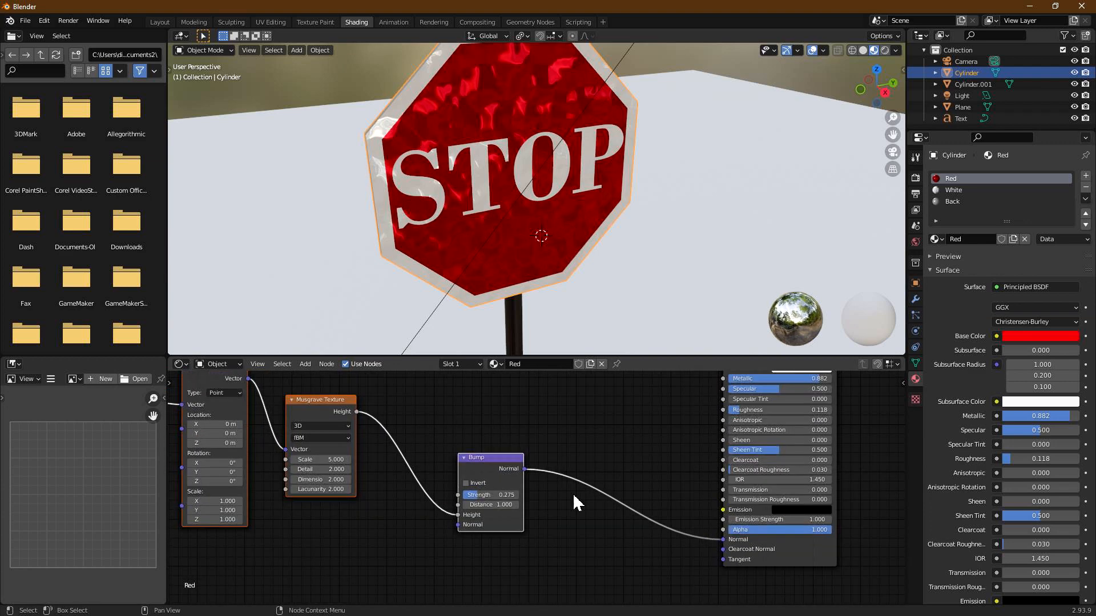
Try Bump strength 0.083 on the Red material with Musgrave Scale 3.4, Detail 15.9, Dimension 6.5 and Lacunarity 1.1.
drag(479, 495, 451, 495)
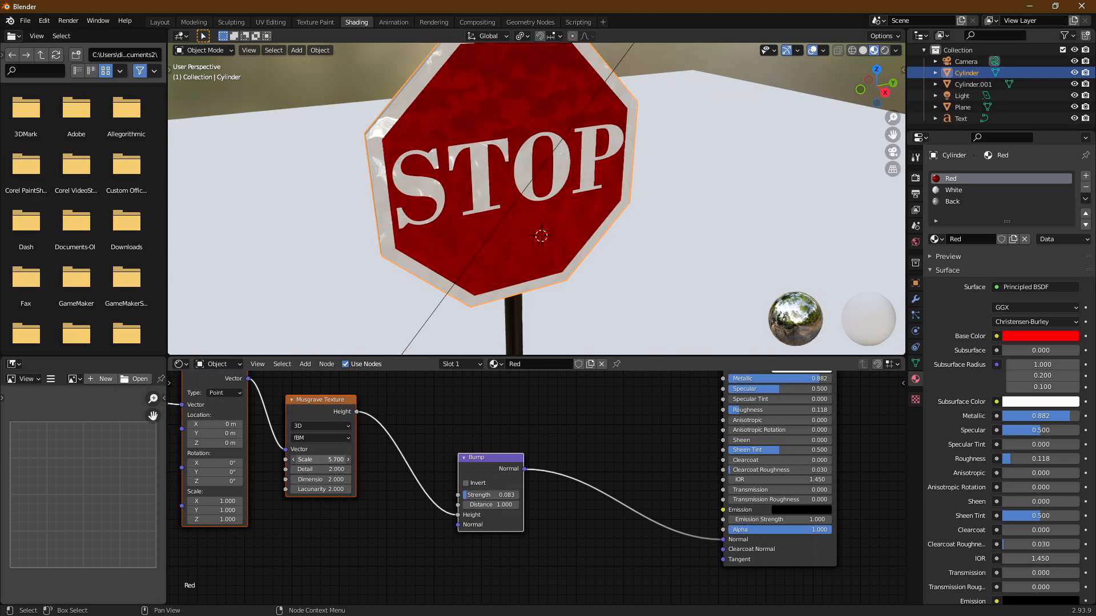
mouse_move(321, 459)
mouse_down()
mouse_move(302, 459)
mouse_move(342, 469)
mouse_move(323, 470)
mouse_move(350, 480)
mouse_move(340, 490)
mouse_up()
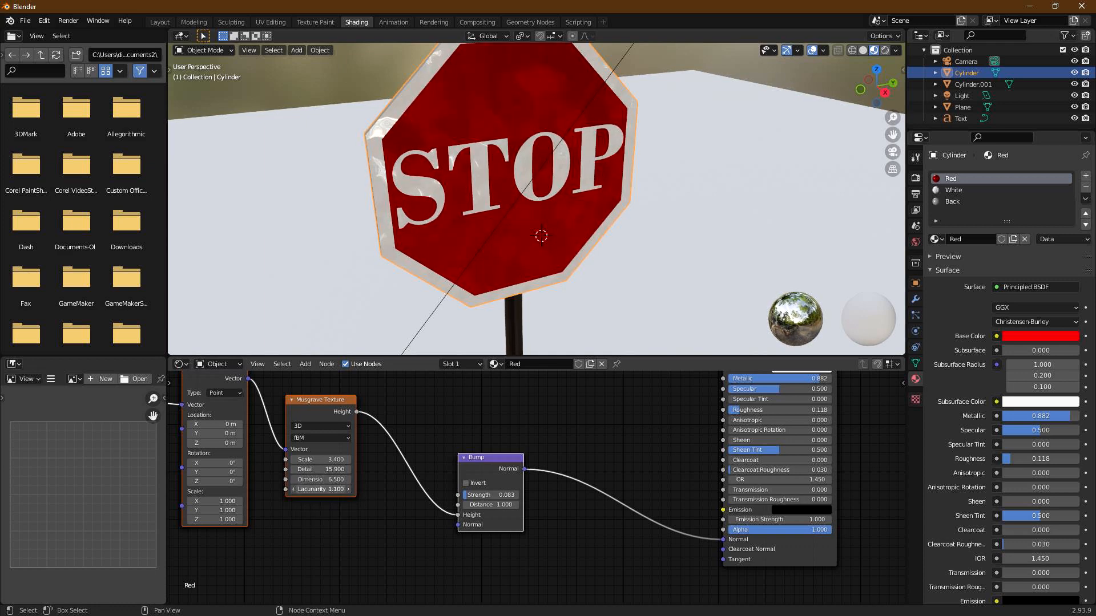
drag(320, 489, 328, 489)
Try Bump strength 0.033 with Musgrave Scale 7.5, Detail 16, Dimension 19.2 and Lacunarity 0.8.
drag(508, 495, 497, 495)
drag(323, 472, 372, 462)
mouse_move(313, 479)
mouse_down()
mouse_move(342, 479)
mouse_move(280, 480)
mouse_up()
mouse_move(321, 480)
mouse_down()
mouse_move(337, 480)
mouse_move(291, 489)
mouse_move(350, 489)
mouse_up()
mouse_move(349, 488)
mouse_down()
mouse_move(365, 489)
mouse_move(320, 489)
mouse_up()
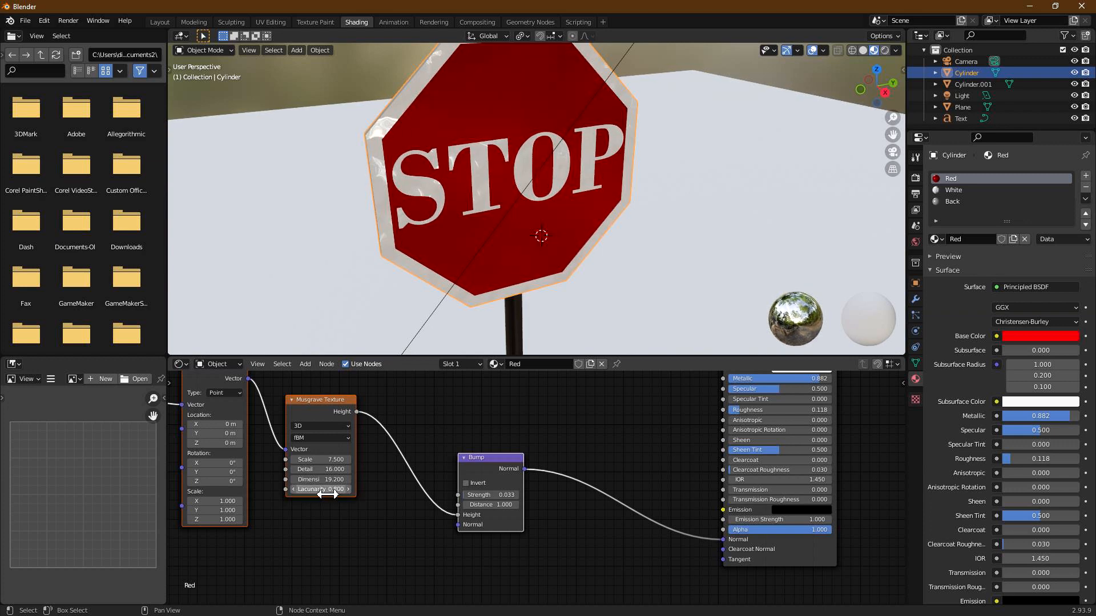
Raise the Red material's Bump strength to 0.608 and shift the pasted nodes slightly away from the shader.
drag(488, 496, 535, 495)
middle_drag(557, 510, 558, 521)
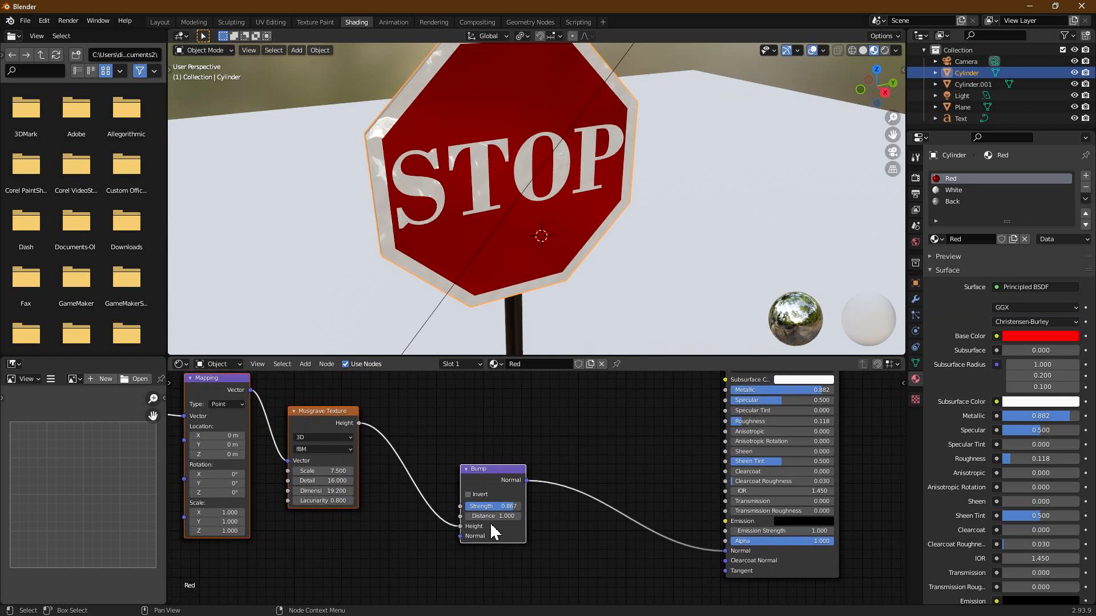
key(g)
click(504, 513)
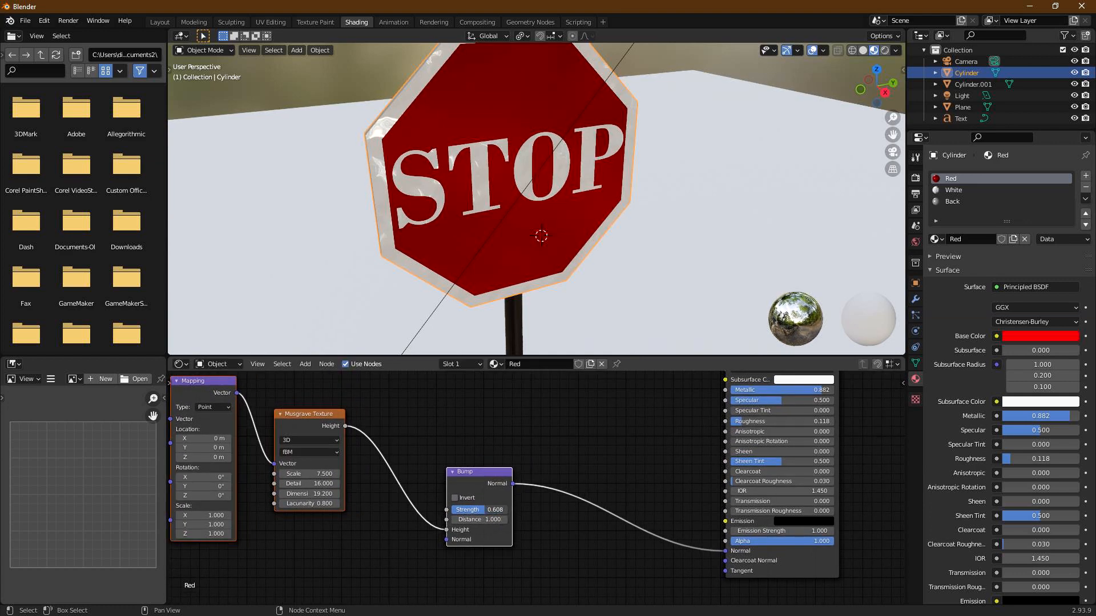
Set the Red material's Musgrave Texture to Scale 7.3, Detail 14.3, Dimension 0 and Lacunarity 3.6.
mouse_move(527, 238)
middle_down()
mouse_move(534, 231)
mouse_move(539, 247)
middle_up()
drag(329, 477, 302, 504)
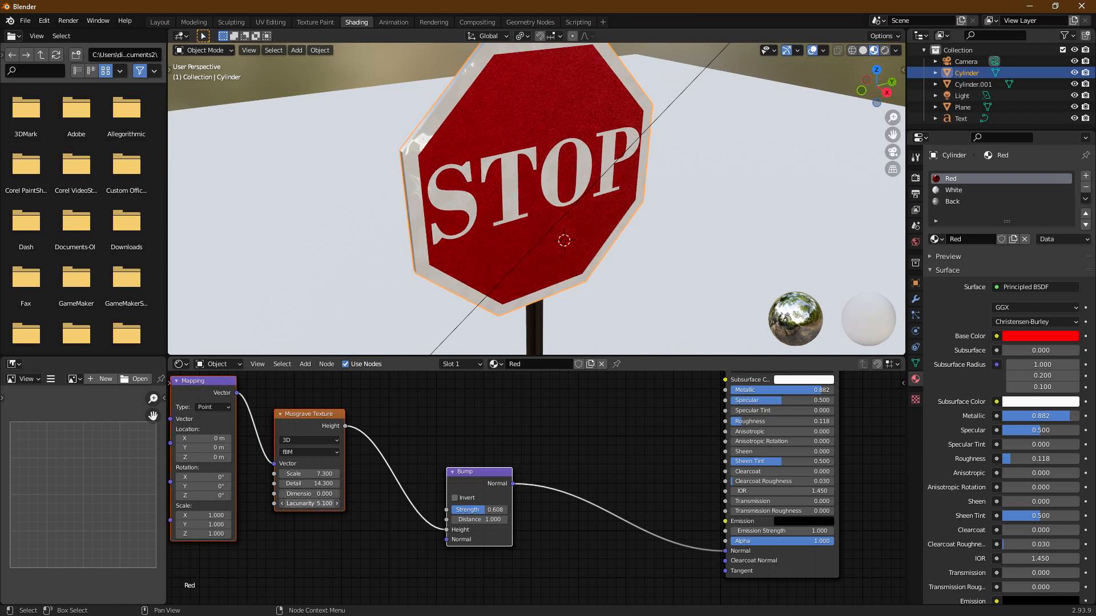
drag(302, 504, 303, 503)
drag(303, 504, 345, 503)
Try Bump strength 0.275 on the Red material, check the sign from the front, and set the strength to 0.233.
drag(480, 509, 460, 510)
middle_drag(557, 216, 512, 205)
scroll(511, 205, down, 3)
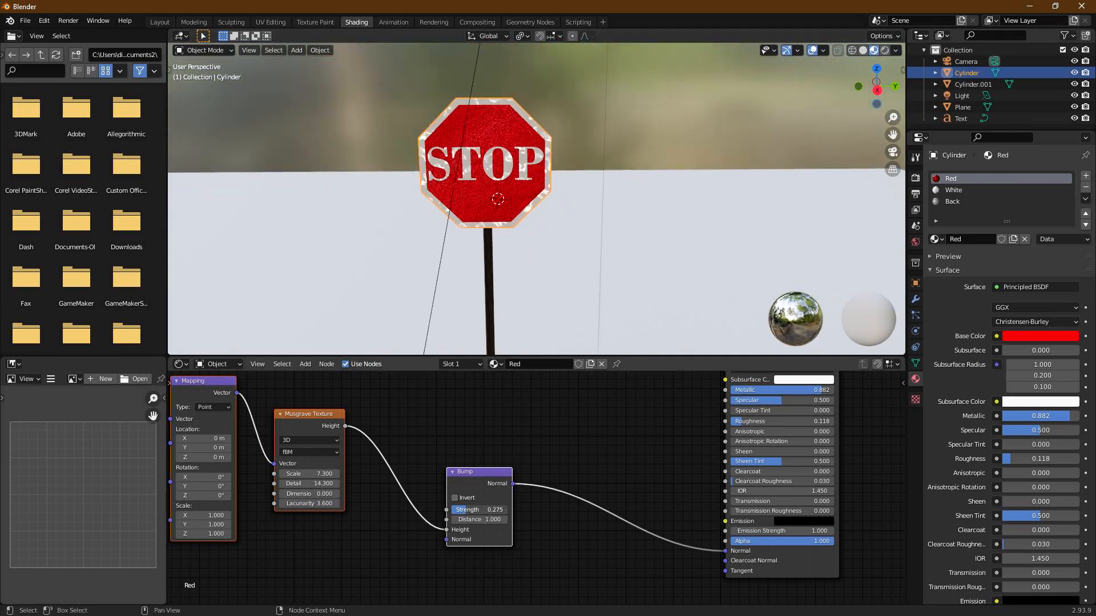
drag(466, 510, 463, 511)
Render the image to check the bumped sign surface and close the render window.
click(68, 21)
click(87, 34)
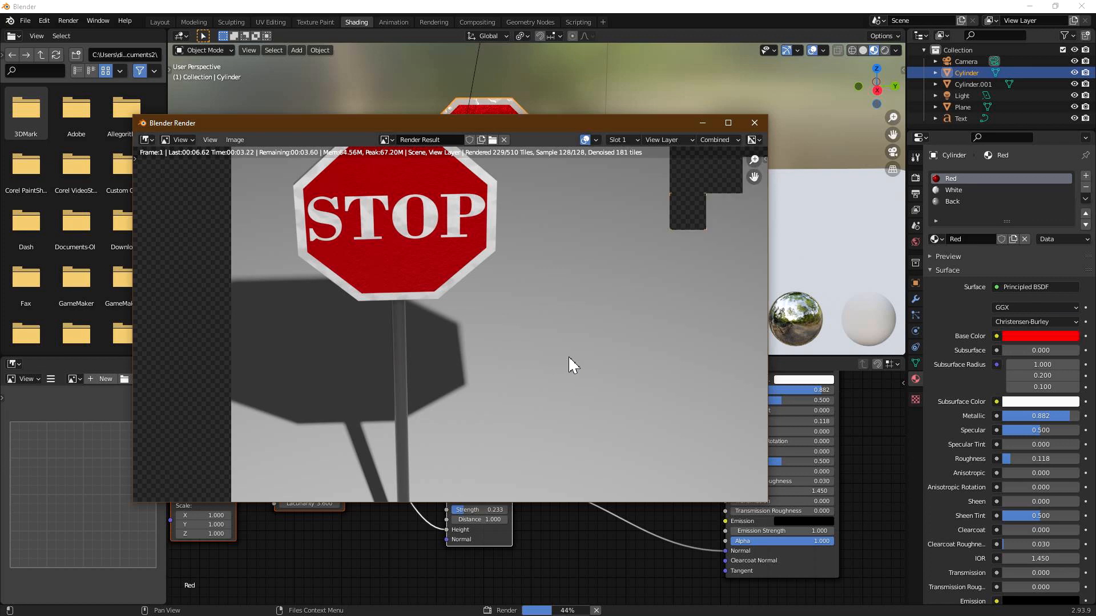
click(754, 123)
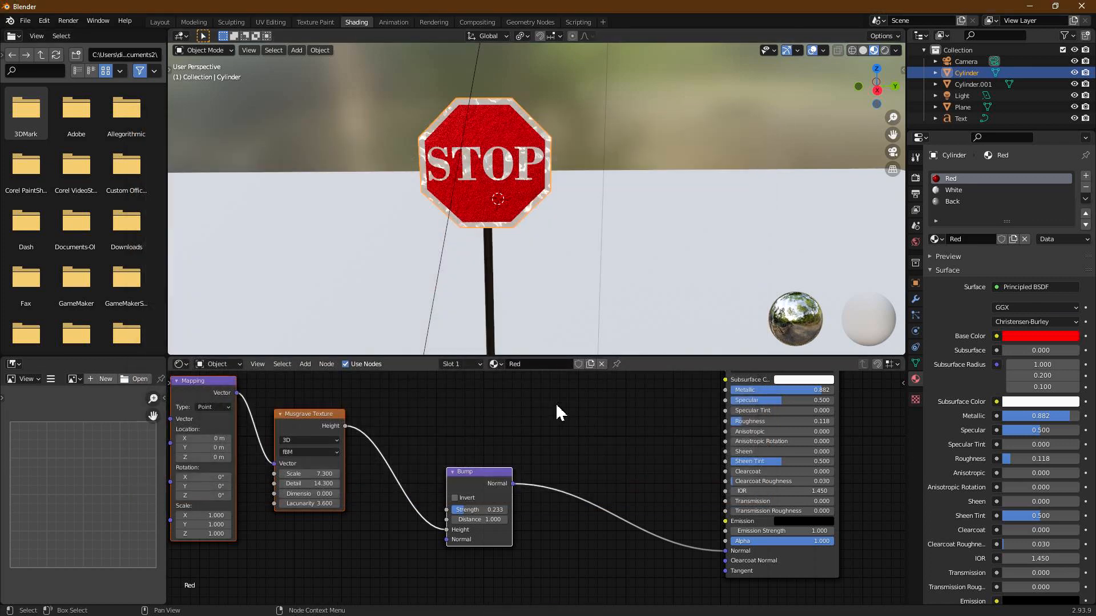
Paste the bump texture nodes into the Pole material, link the Bump Normal to the shader's Normal, and set strength to 0.167.
click(488, 259)
click(392, 434)
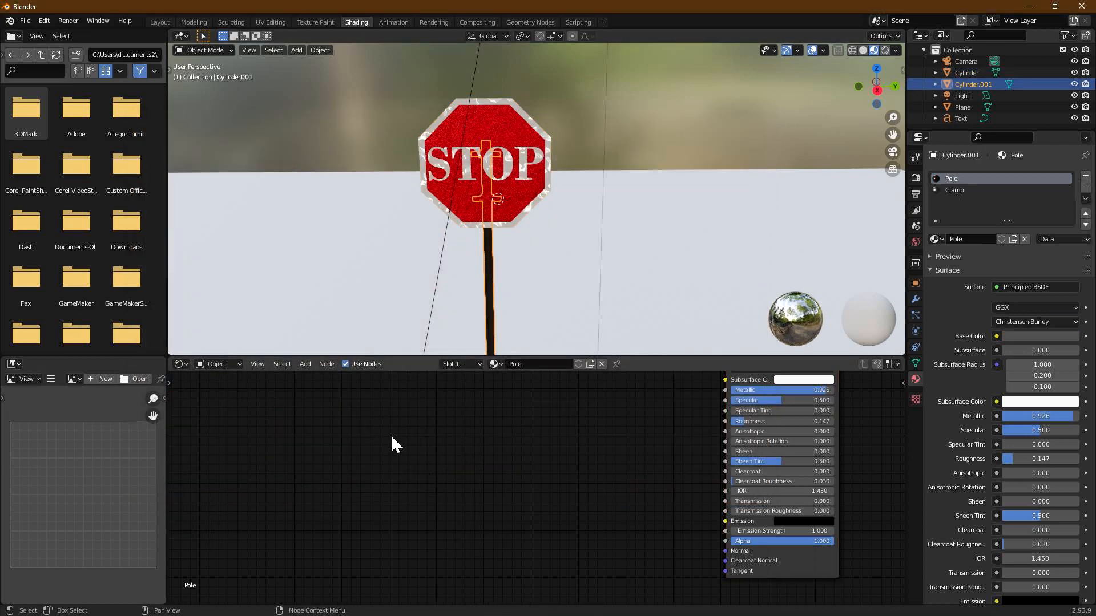
key(ctrl+v)
drag(526, 480, 728, 551)
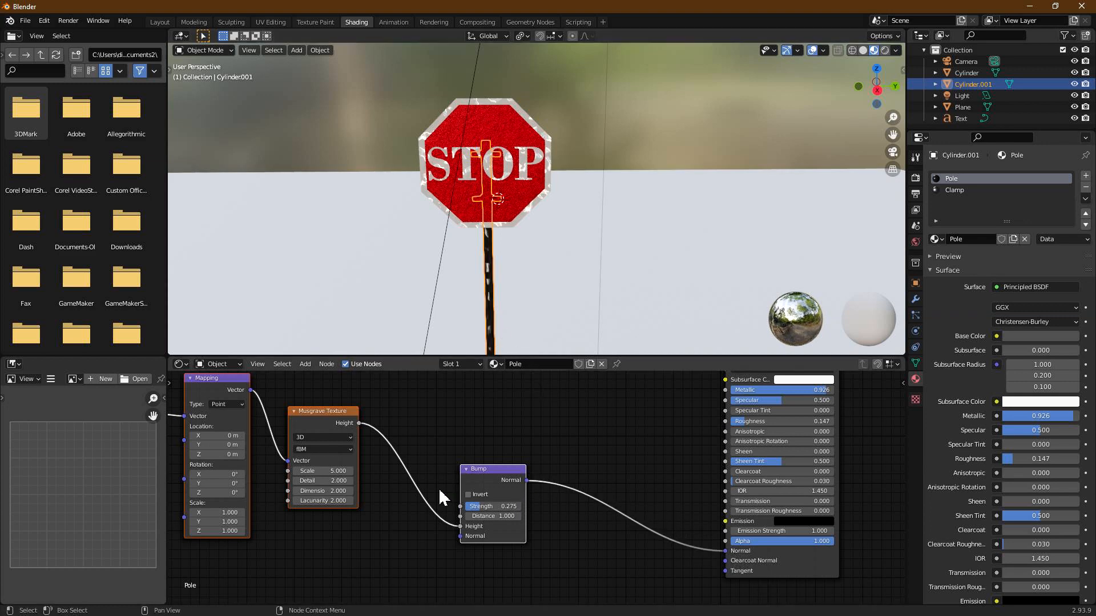
drag(481, 507, 477, 507)
Render the image with the bumped pole material and inspect the whole result.
click(67, 21)
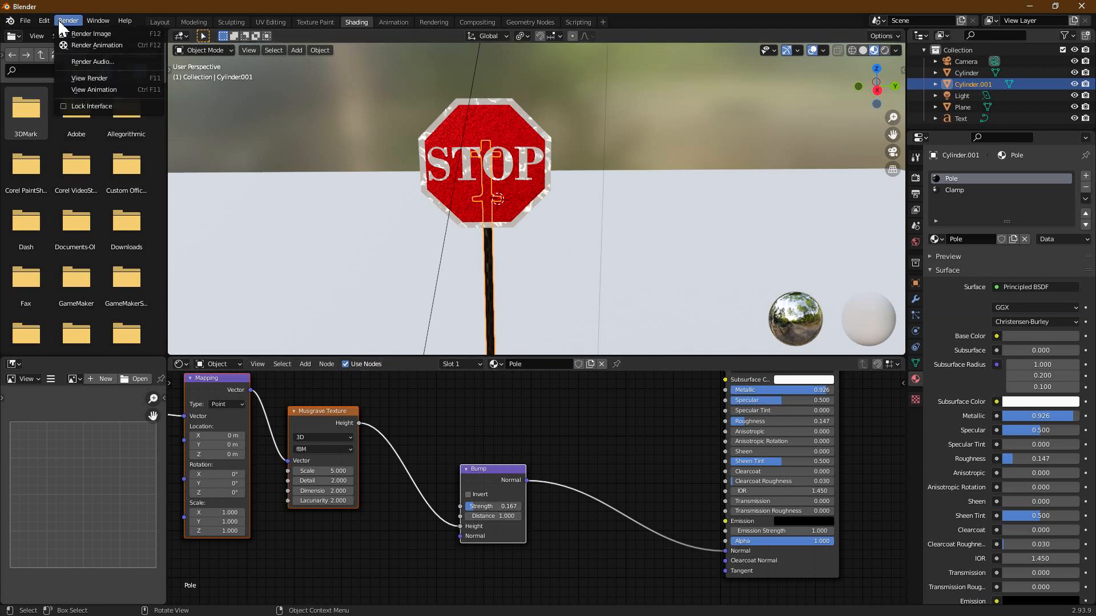
click(86, 34)
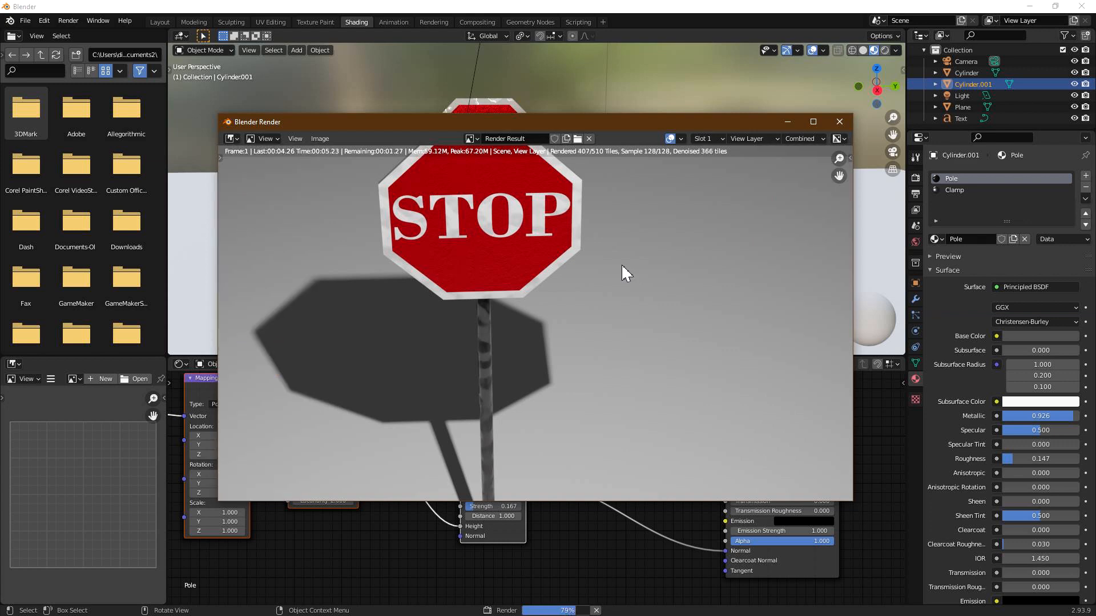
scroll(588, 279, down, 2)
scroll(588, 279, down, 1)
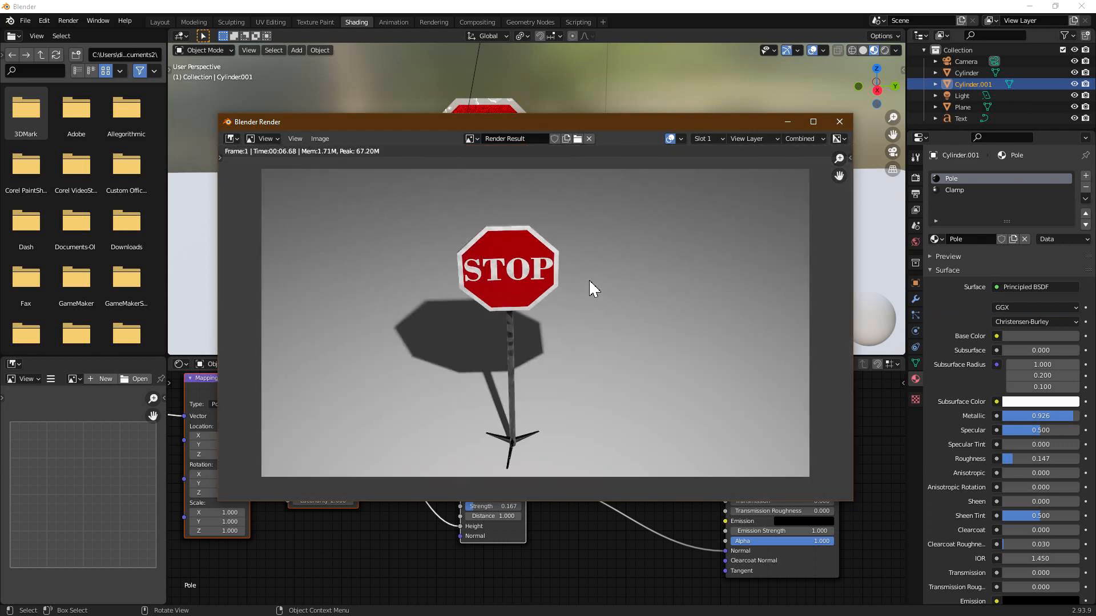